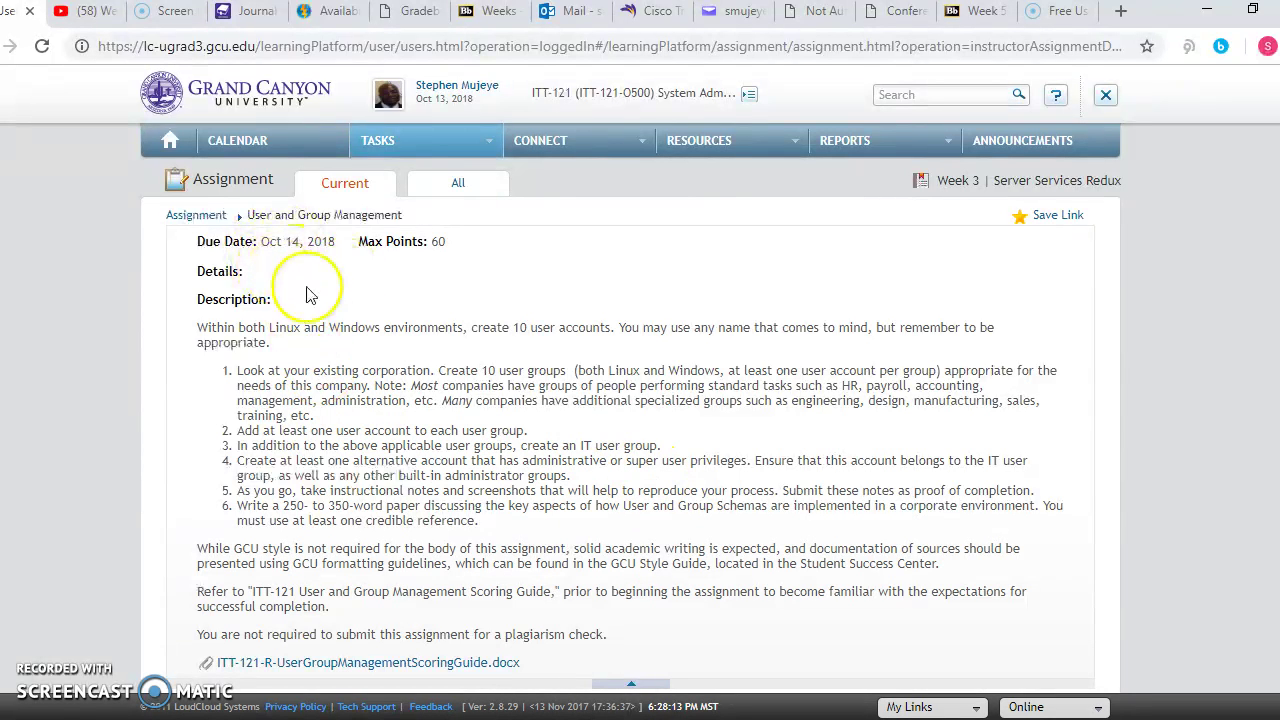
Step: Highlight the assignment heading and its Linux/Windows and 10-user-account requirements, then reload the page
left_click_drag(280, 213, 360, 202)
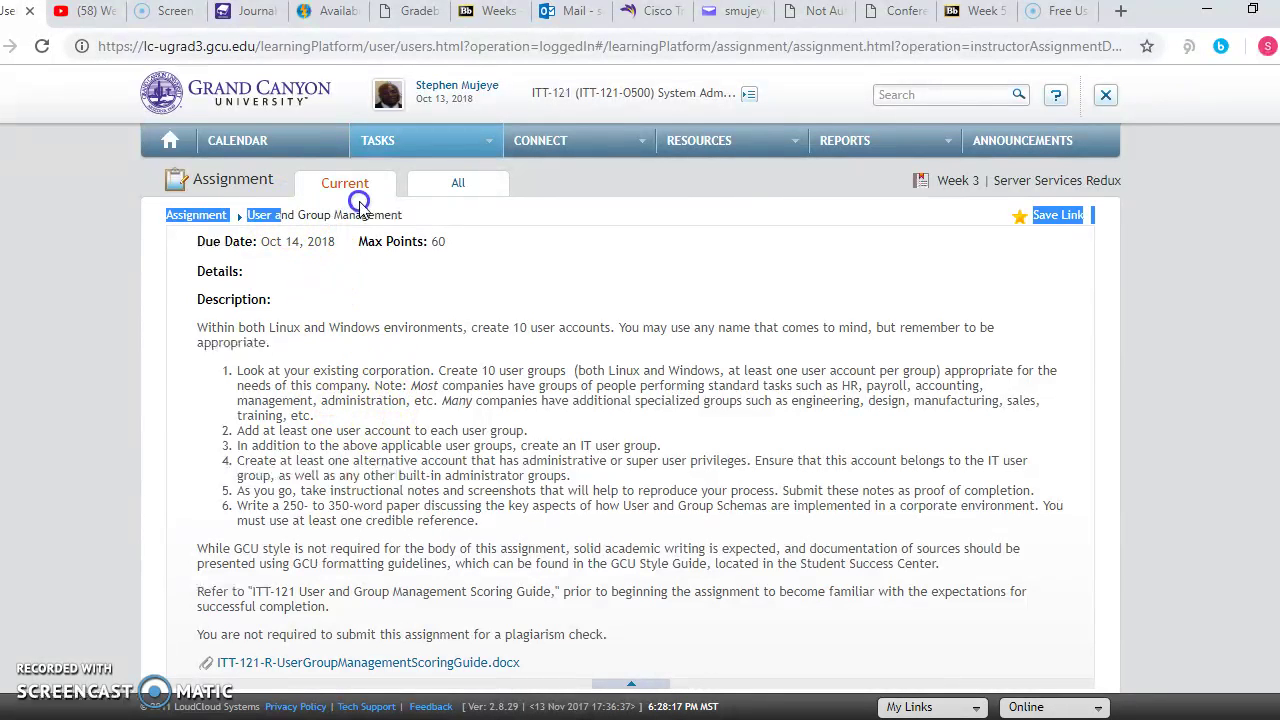
left_click_drag(268, 327, 463, 318)
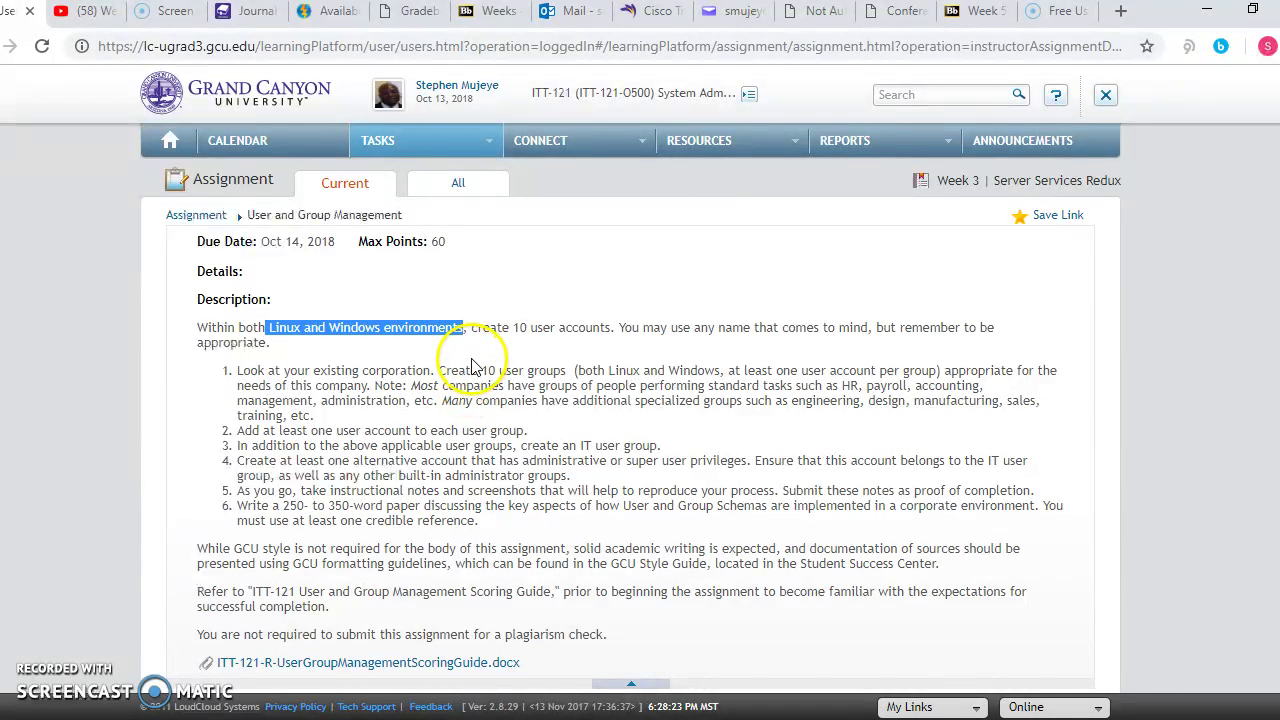
left_click_drag(468, 328, 610, 327)
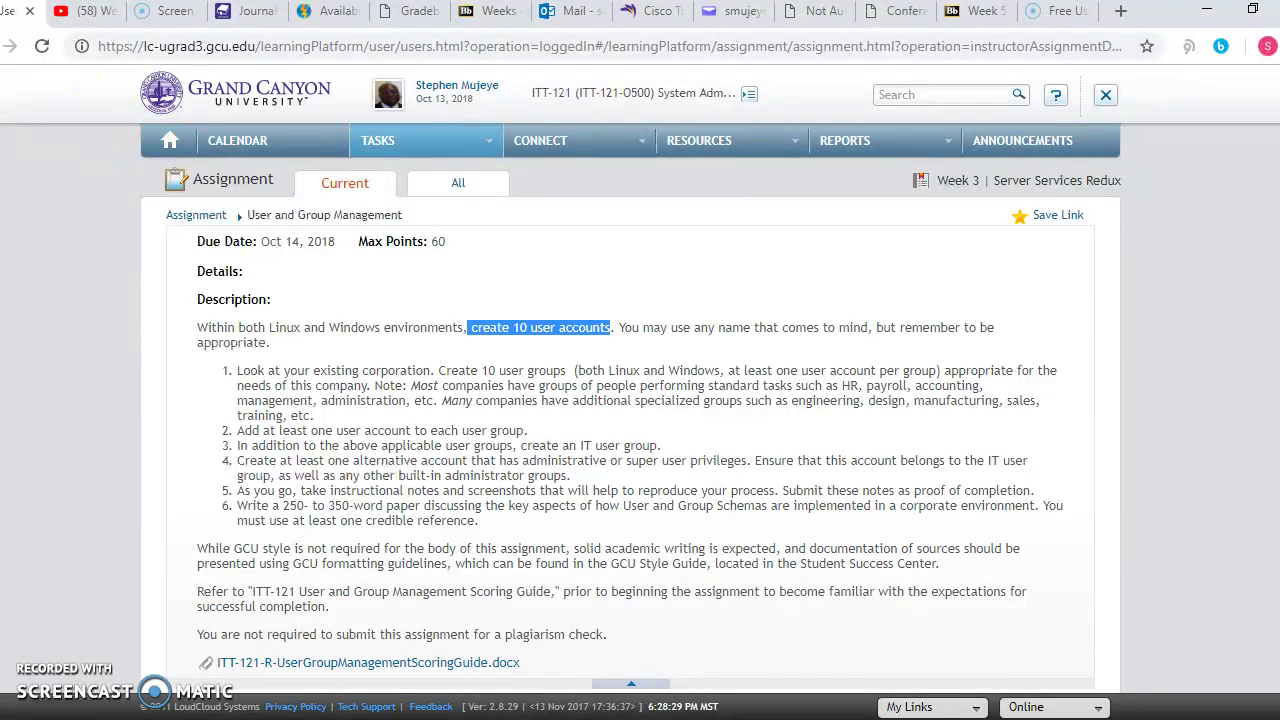
left_click(10, 46)
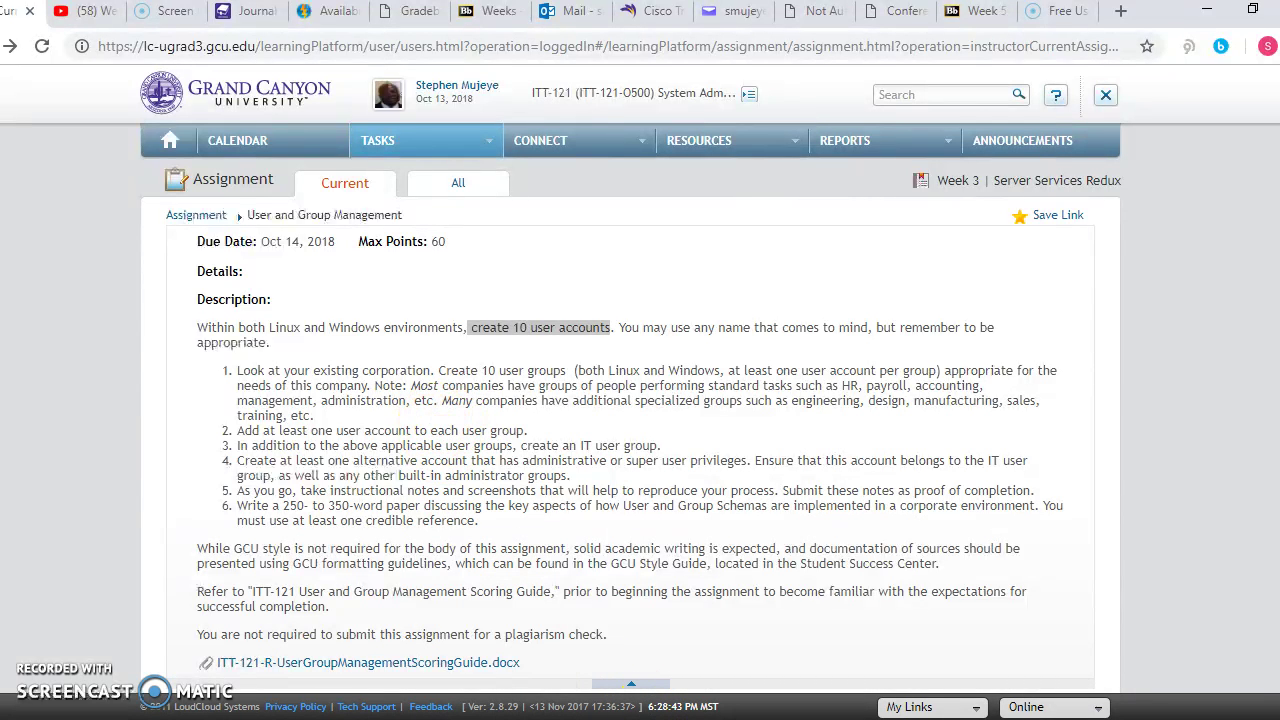
Step: Switch to the running Server 2012 virtual machine and move its window fully into view
mouse_move(866, 718)
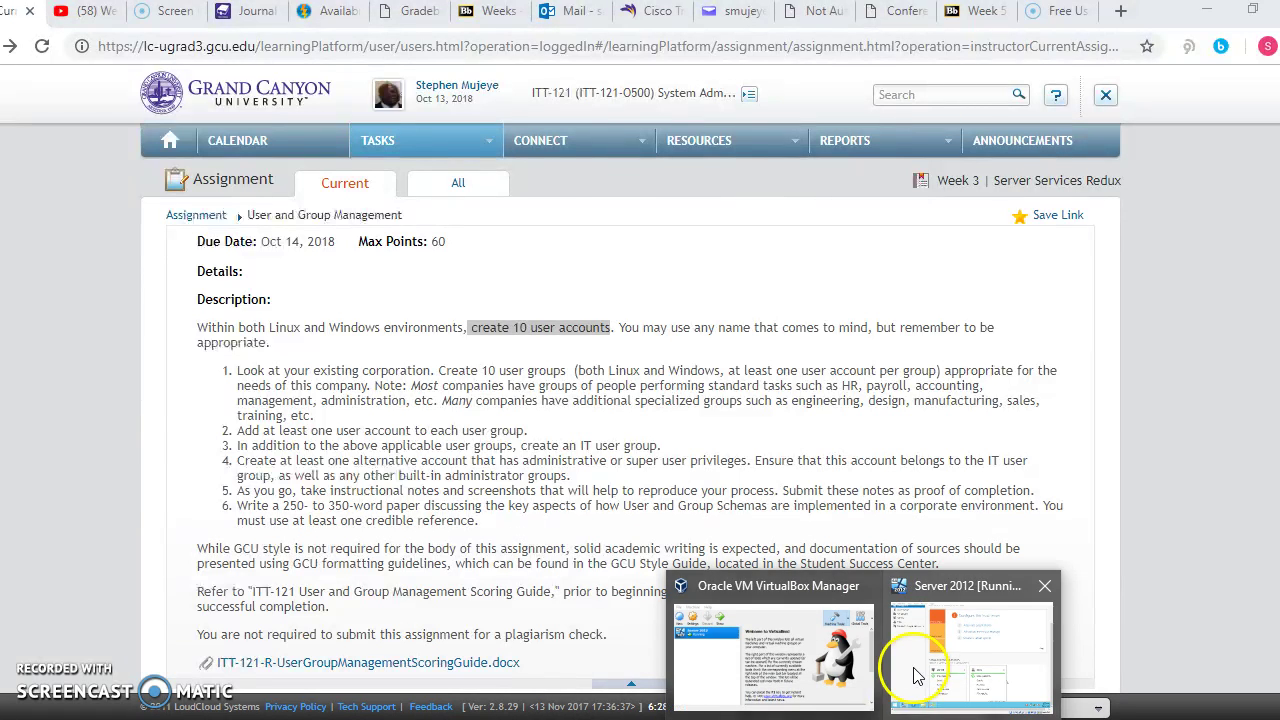
left_click(912, 676)
left_click_drag(565, 12, 693, 26)
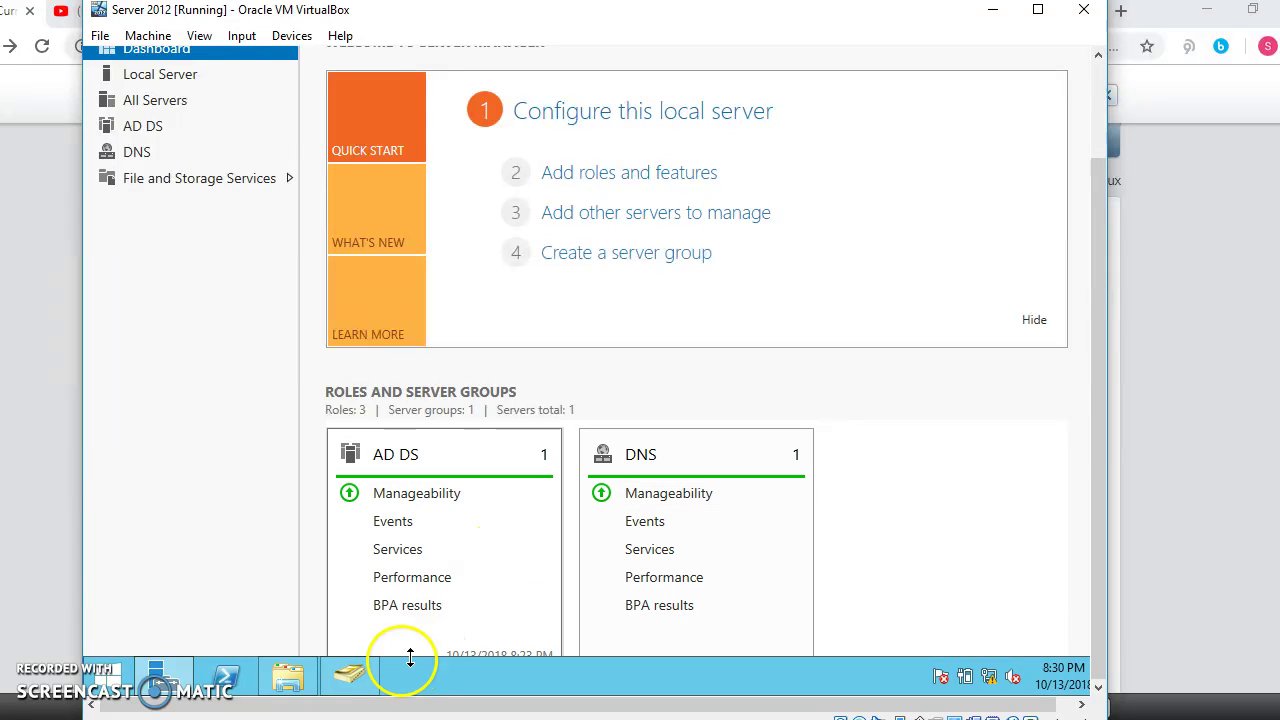
Step: Show the CanyonITT121.local Users container in AD Users and Computers, adjusting the tree pane width
mouse_move(300, 692)
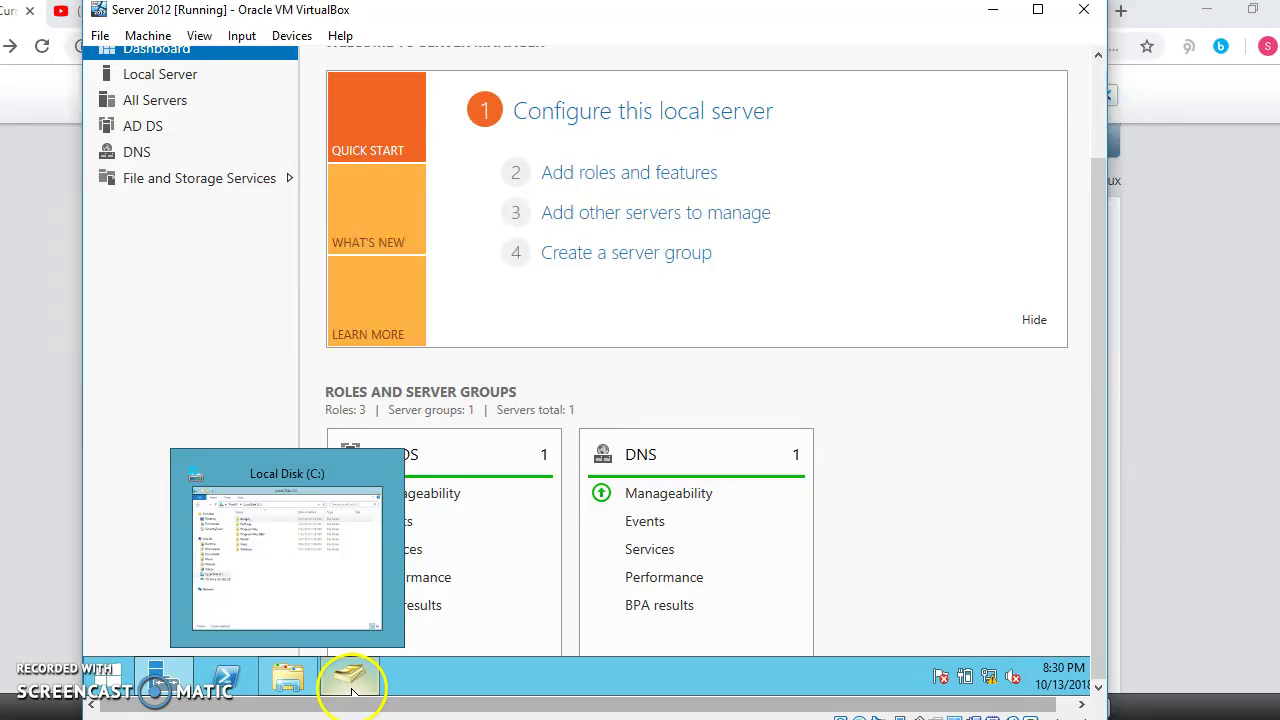
left_click(349, 680)
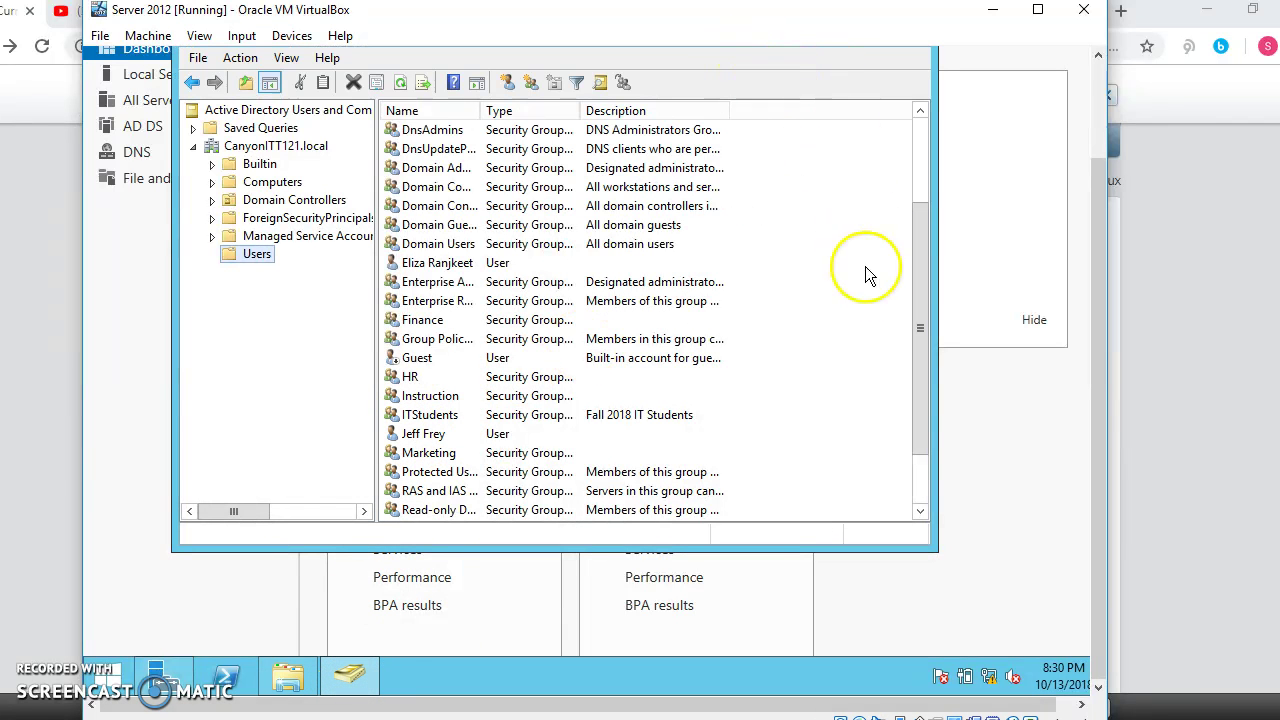
left_click_drag(921, 329, 903, 201)
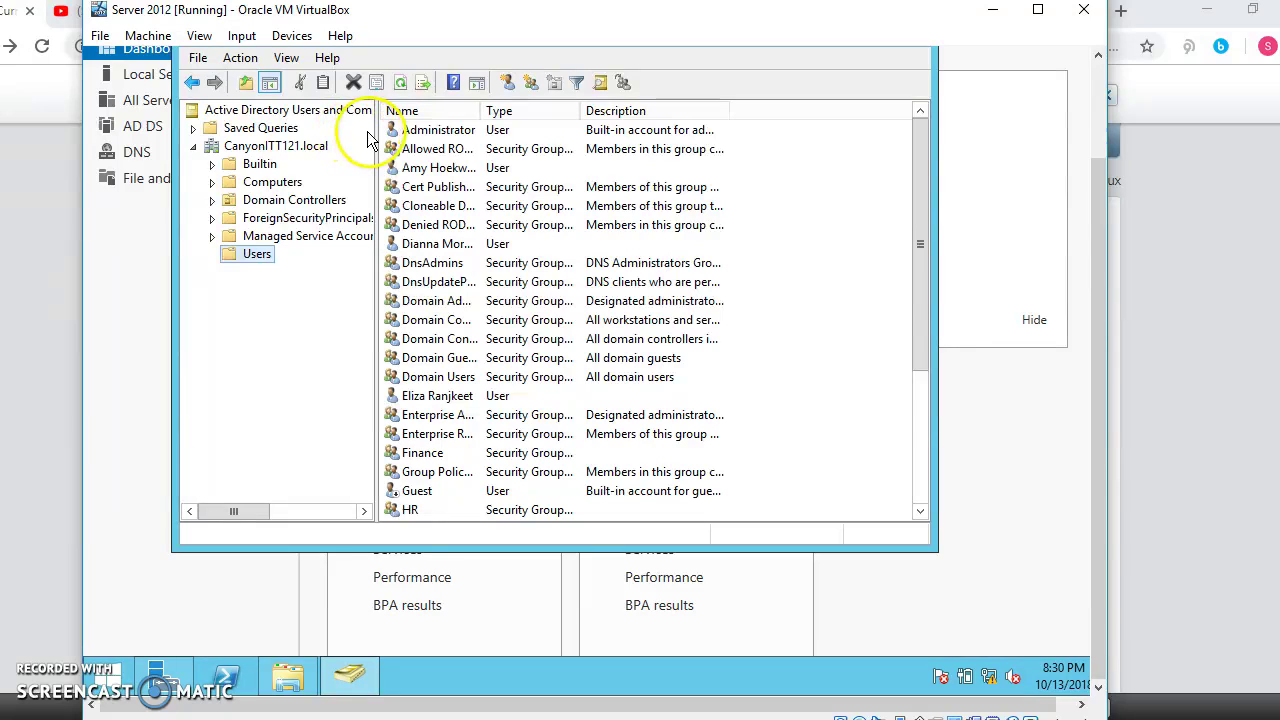
left_click_drag(377, 128, 505, 128)
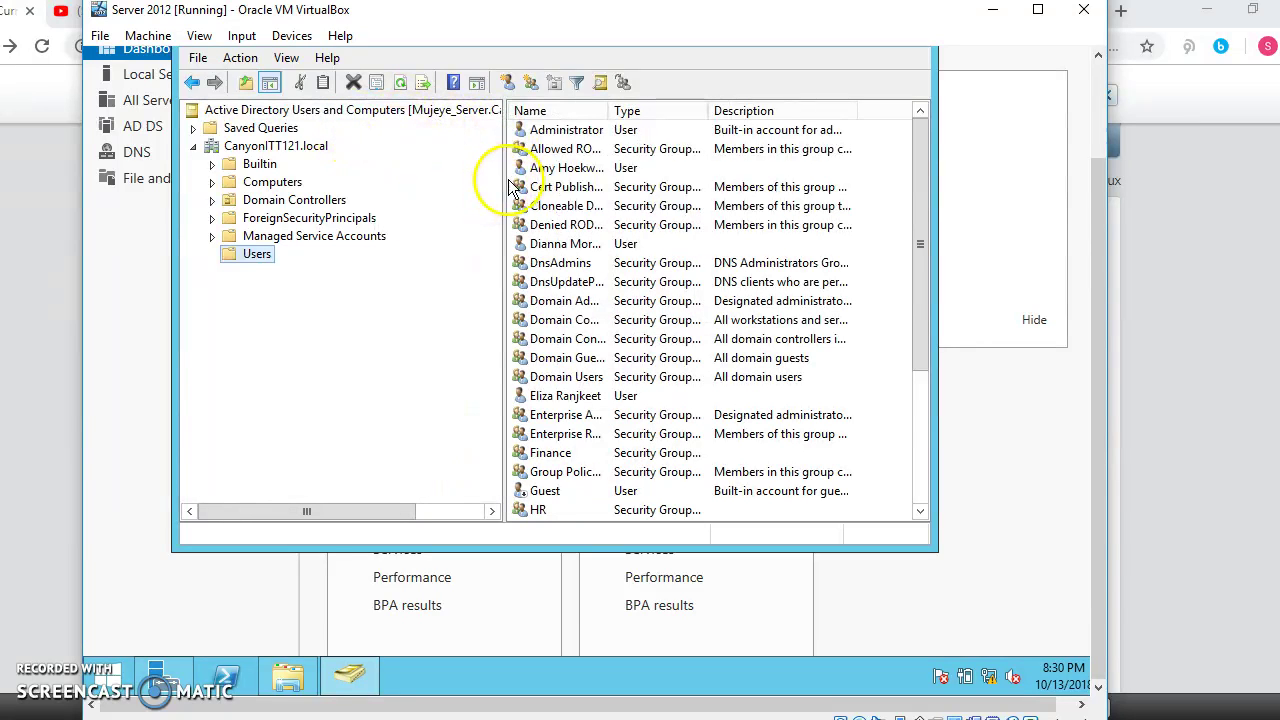
mouse_move(505, 183)
left_mouse_down()
mouse_move(417, 191)
mouse_move(510, 186)
left_mouse_up()
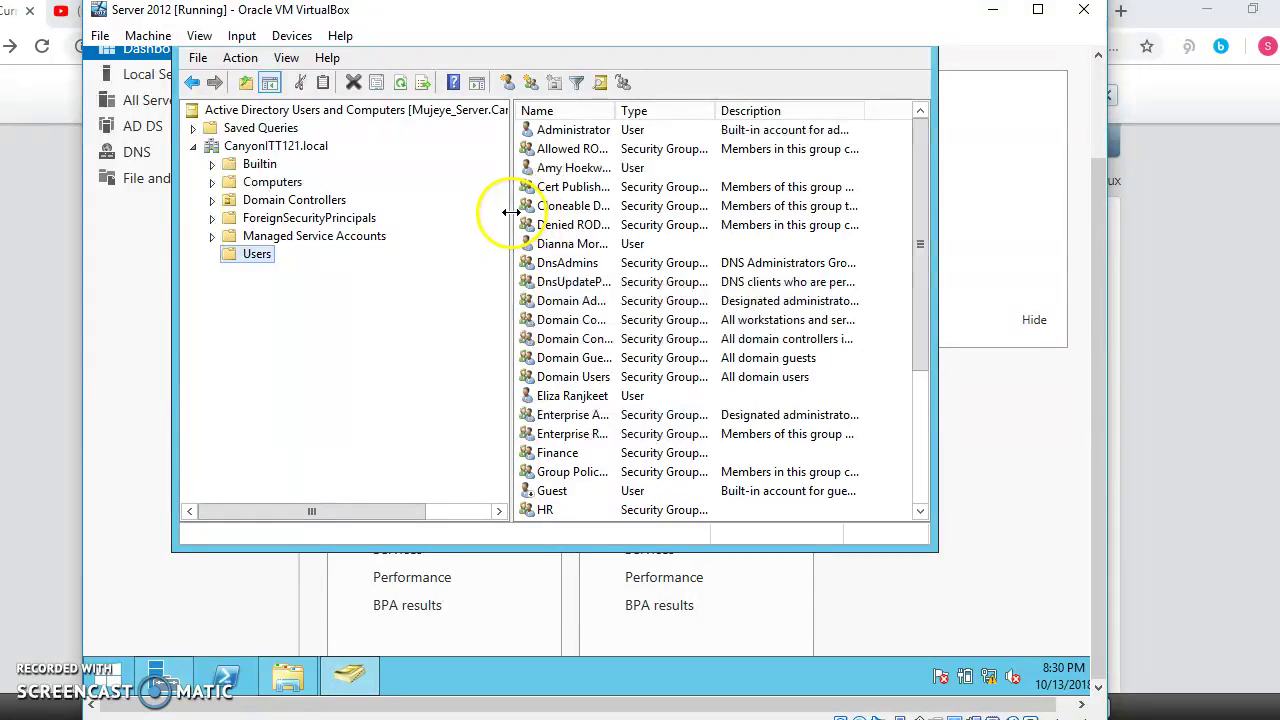
left_click_drag(510, 212, 476, 211)
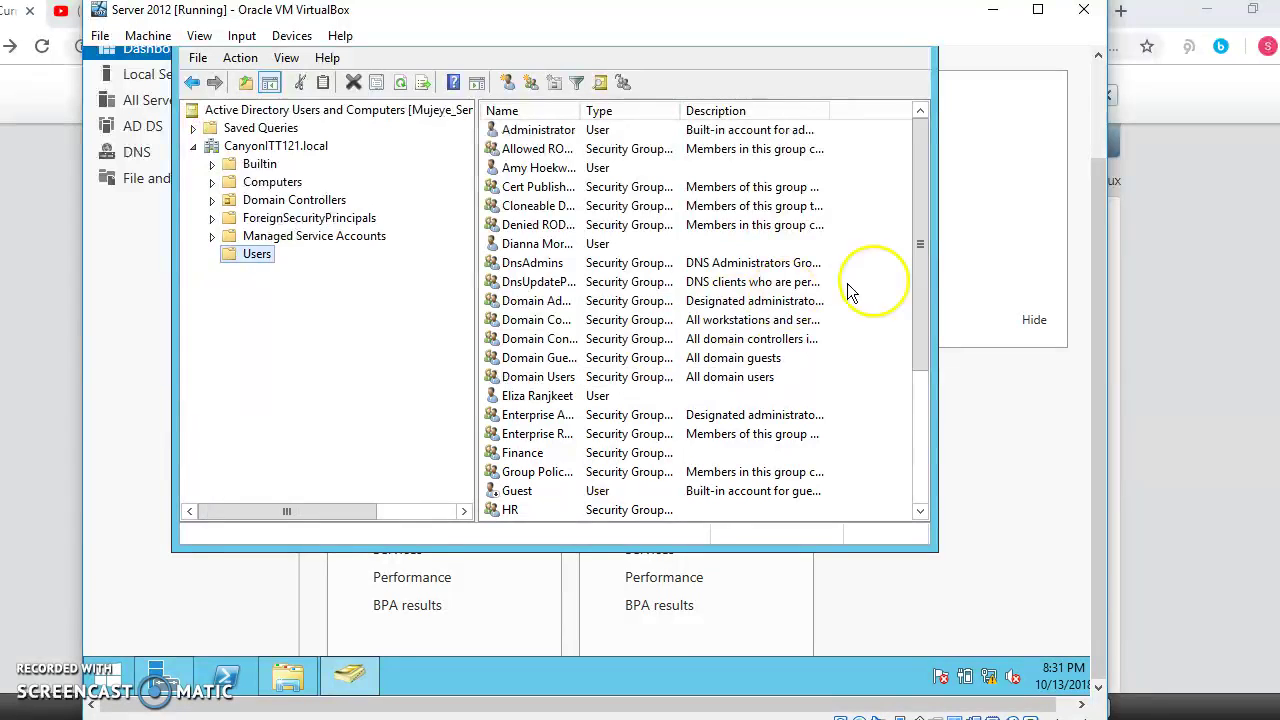
left_click_drag(926, 251, 891, 254)
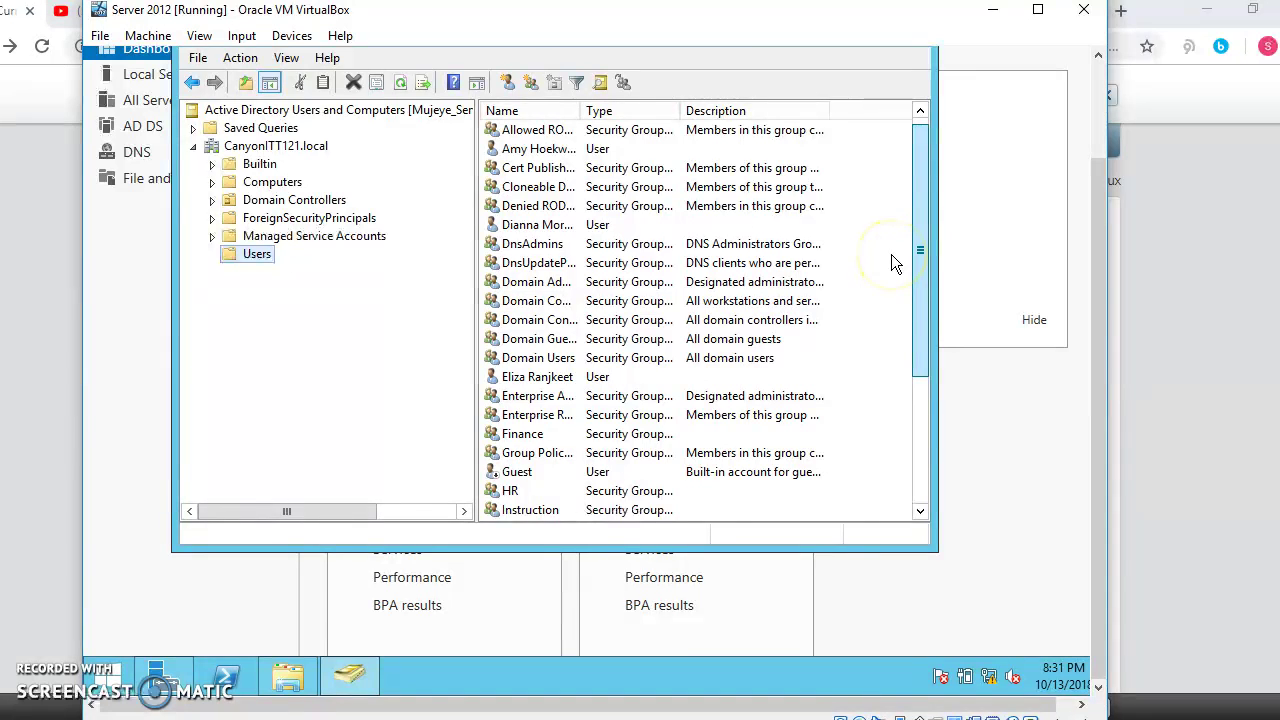
left_click_drag(891, 254, 891, 219)
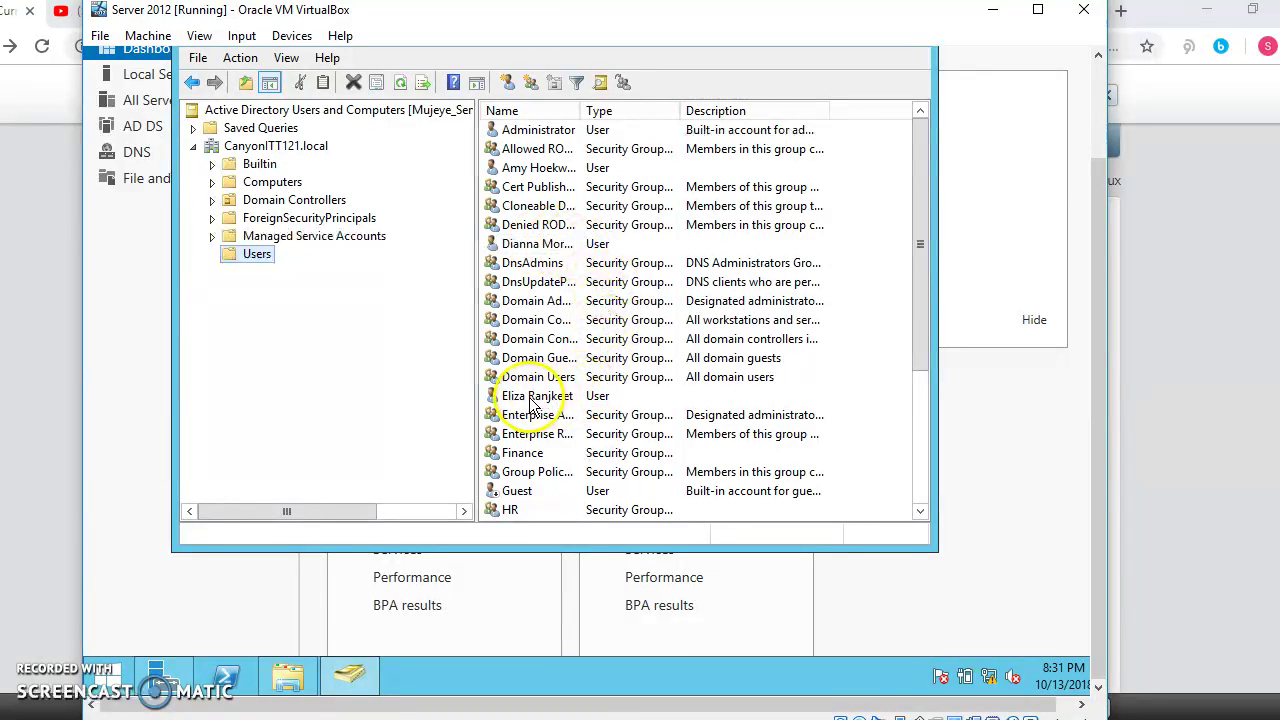
scroll(645, 397, "down", 2)
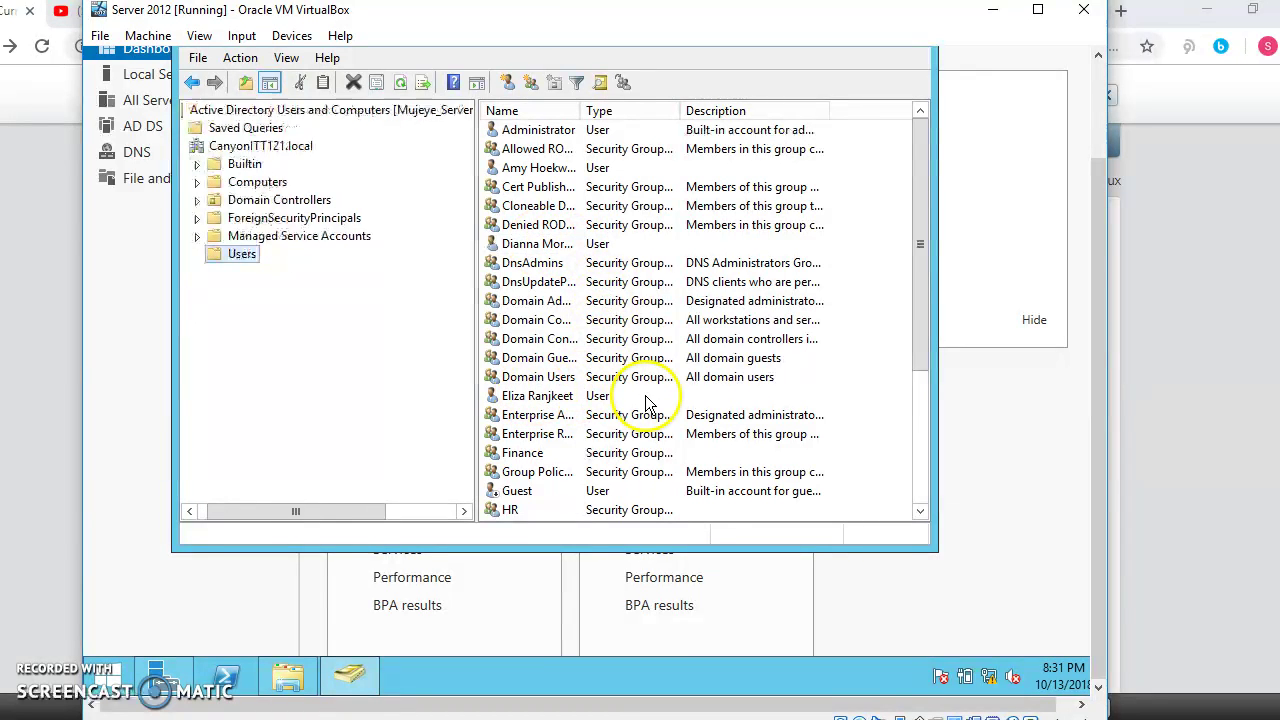
left_click_drag(926, 326, 929, 409)
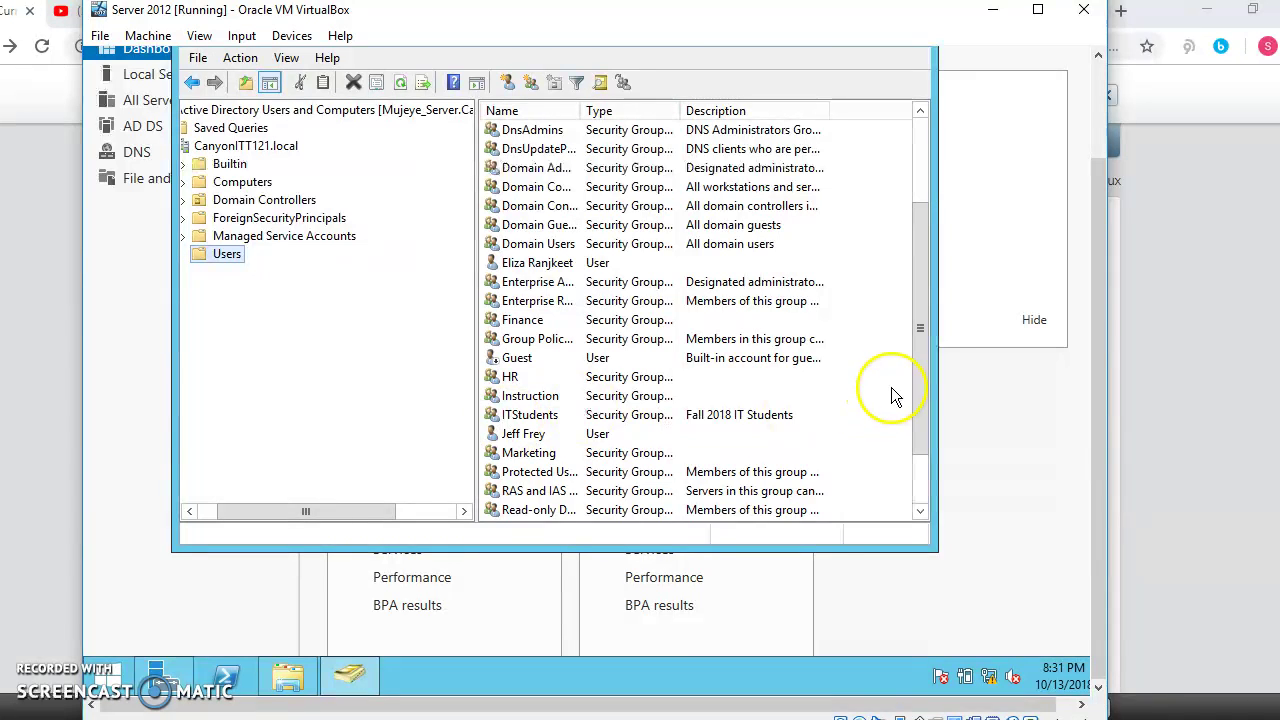
left_click_drag(920, 363, 897, 260)
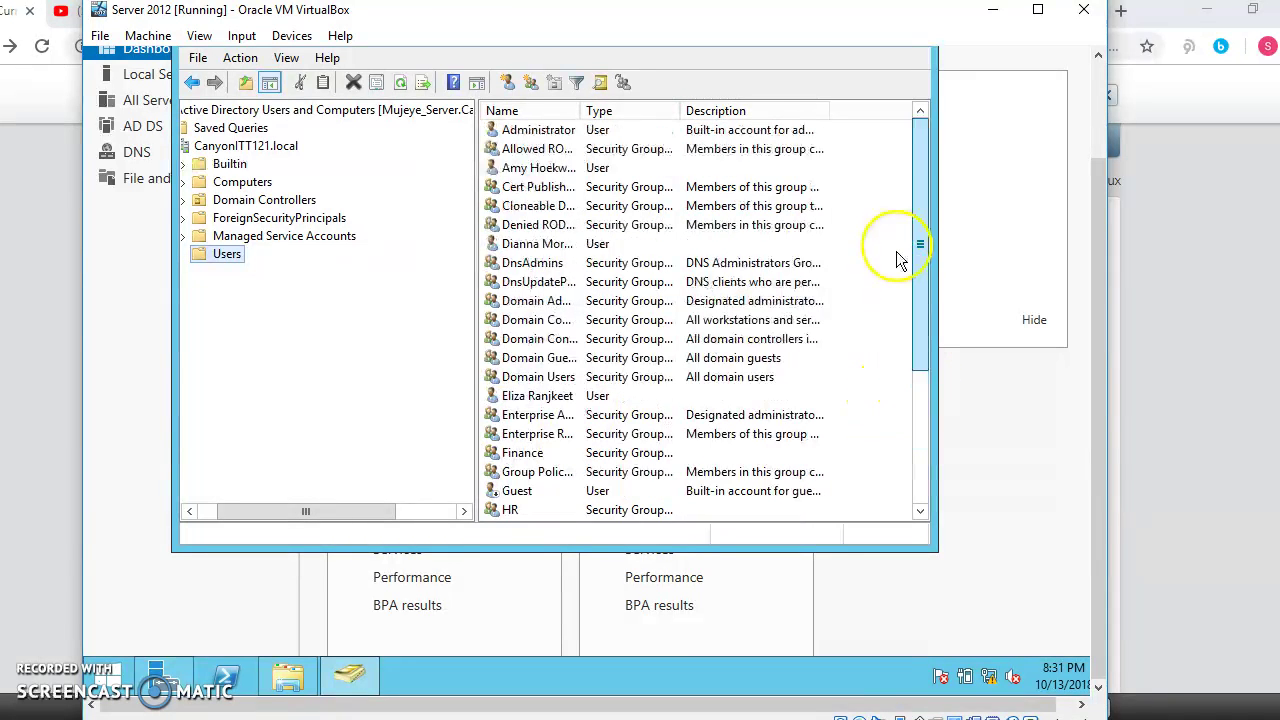
Step: Start a new user, entering the first name, last name and logon name, and continue to the password page
left_click(510, 84)
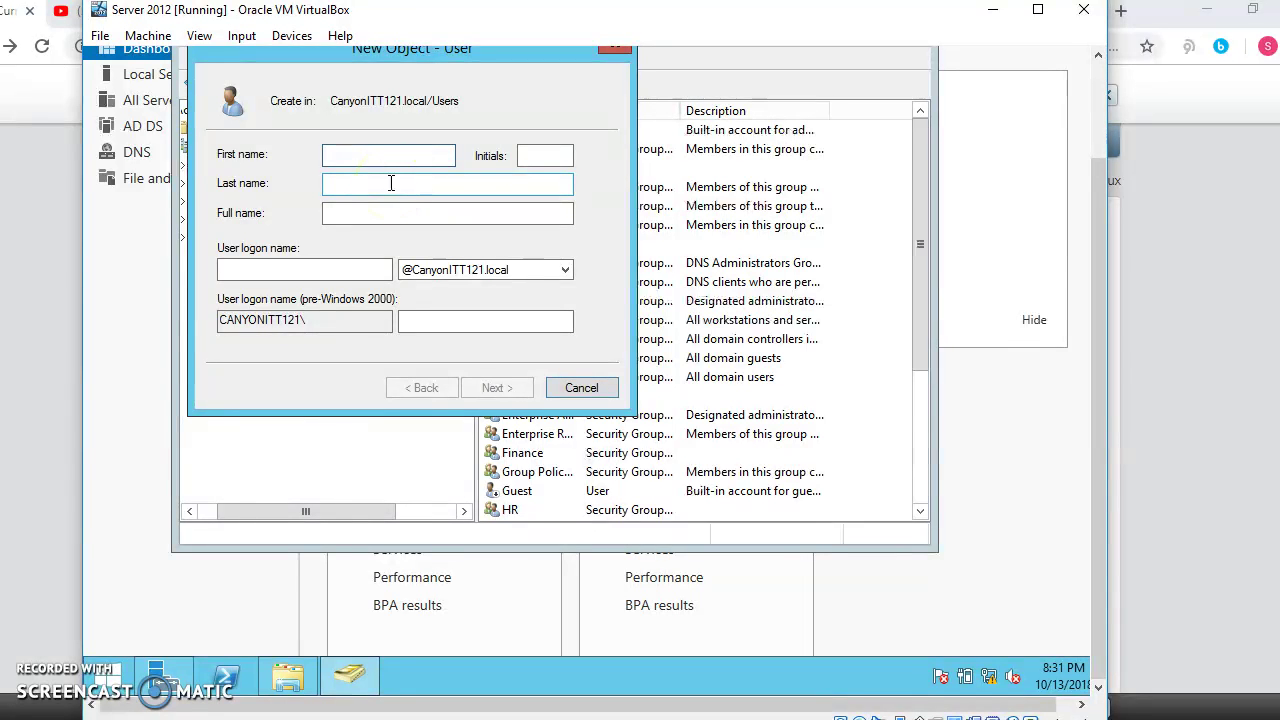
key("Tab")
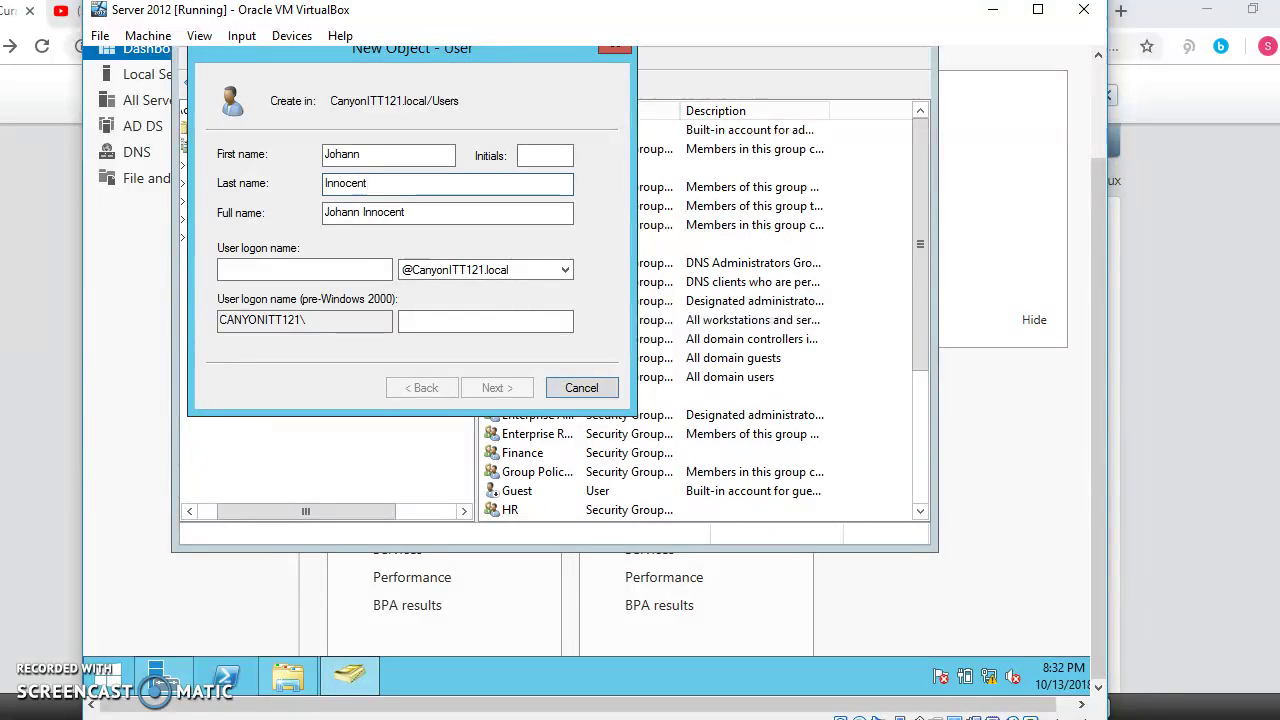
key("Tab")
key("Tab")
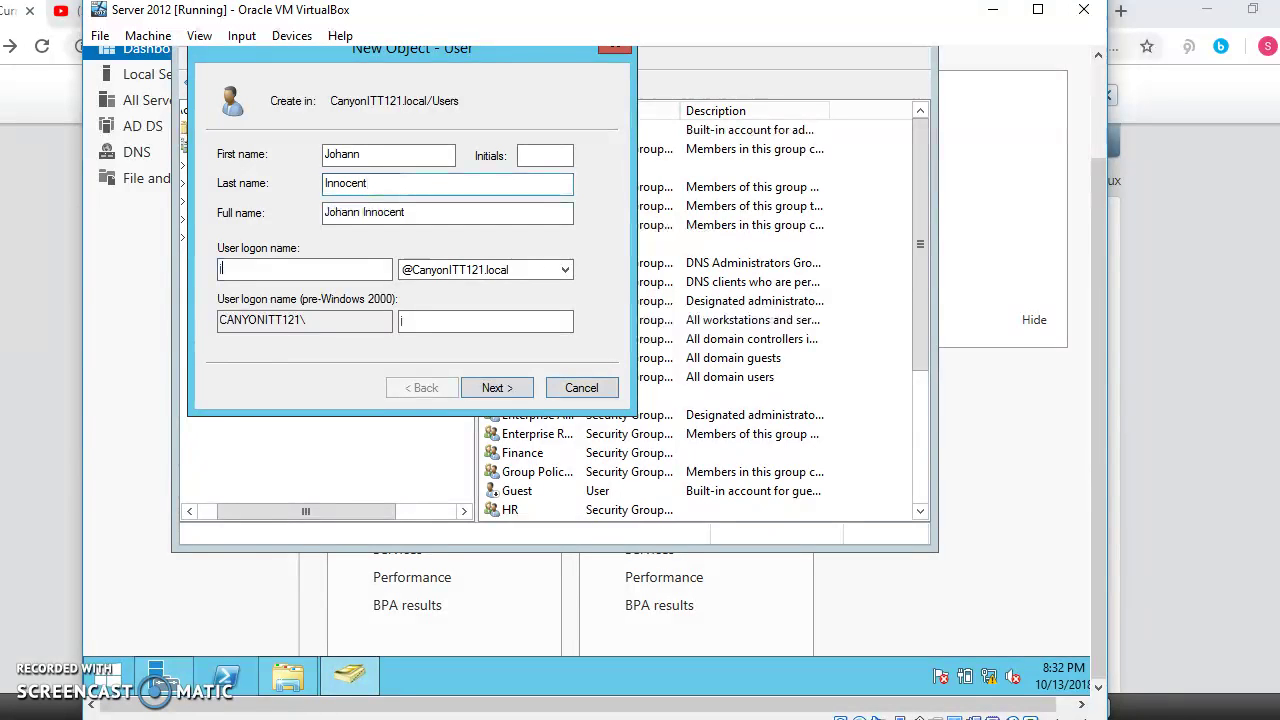
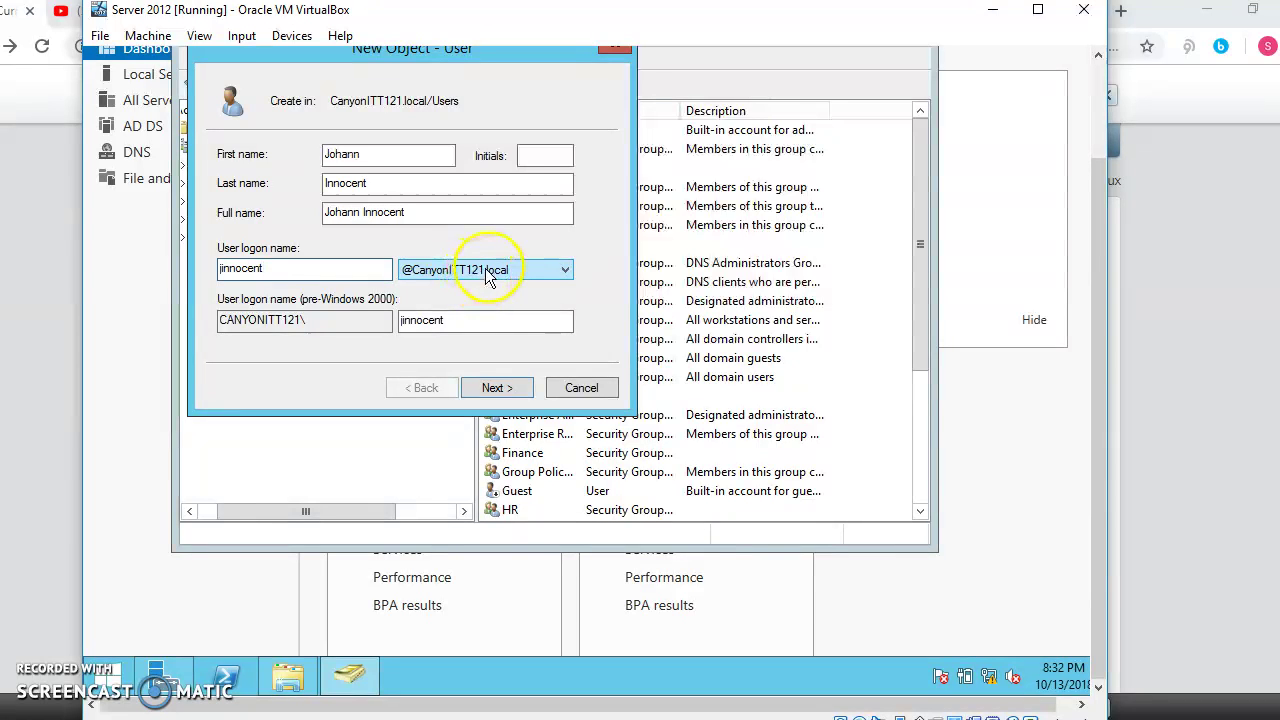
left_click(510, 392)
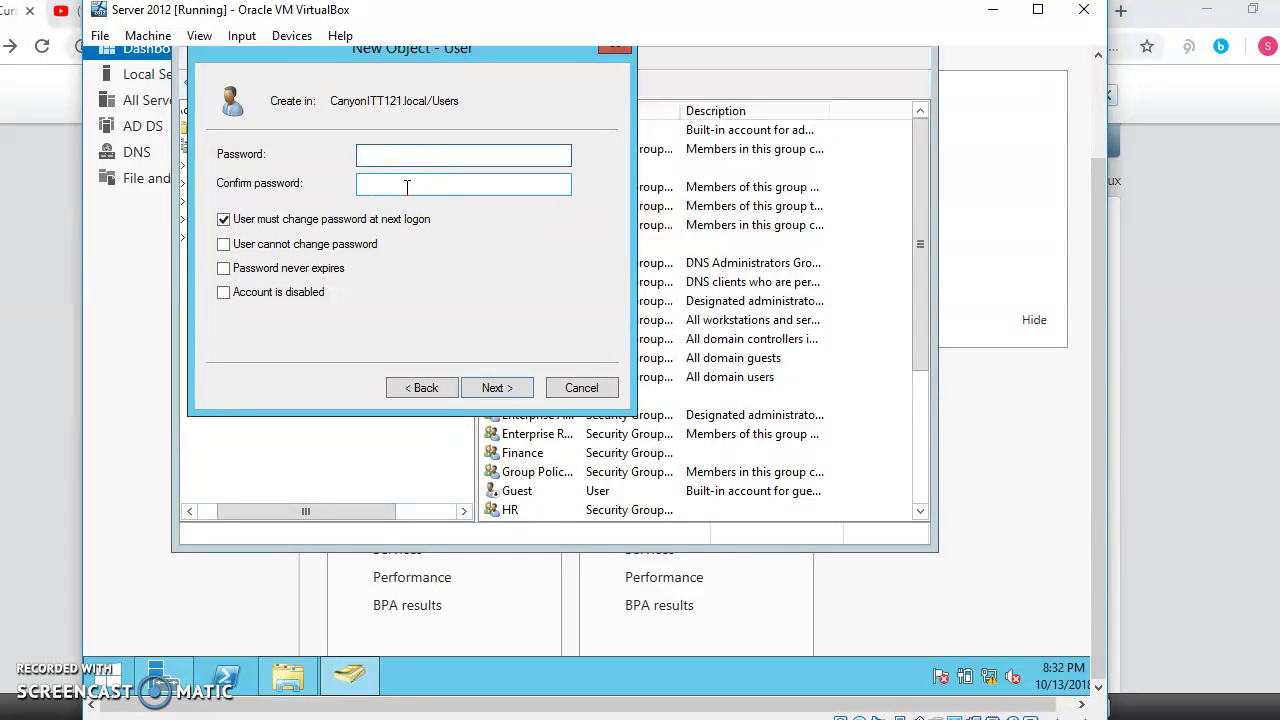
Step: Enter and confirm the account password, keep change-at-next-logon required, and finish creating the user
type("Passswo")
left_click(463, 183)
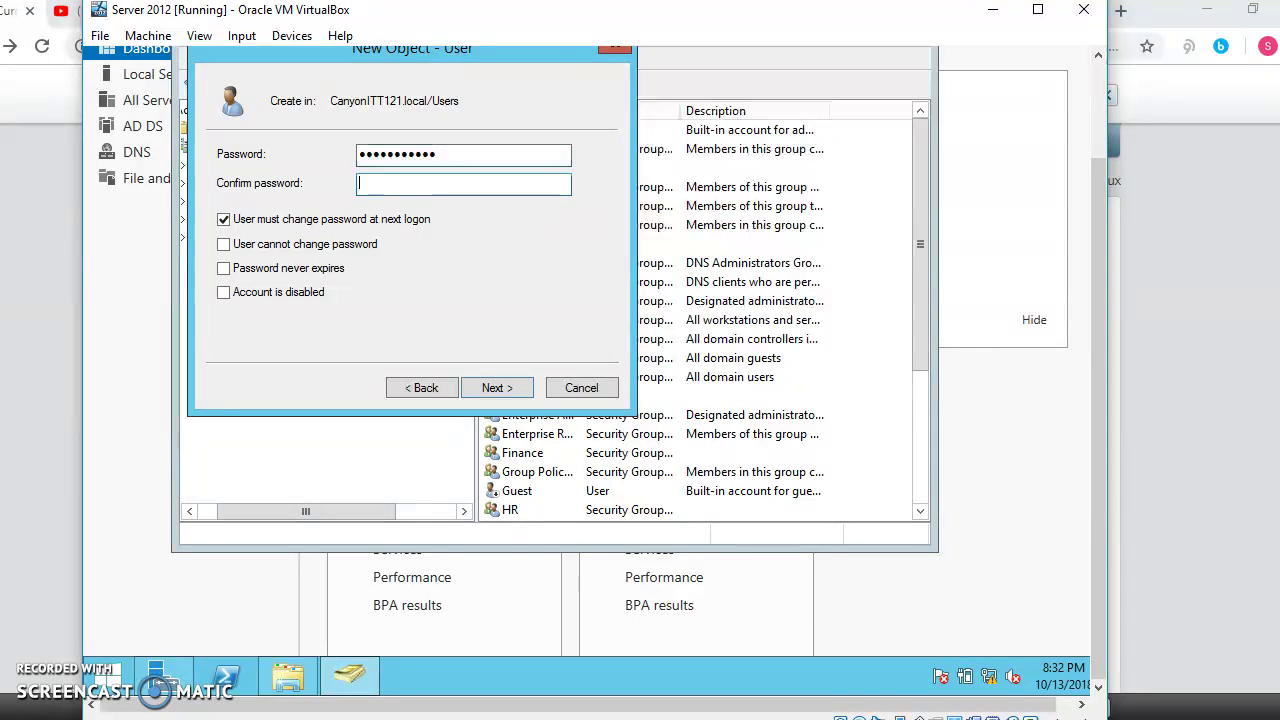
type("Password")
key("BackSpace")
key("BackSpace")
key("BackSpace")
key("BackSpace")
key("BackSpace")
key("BackSpace")
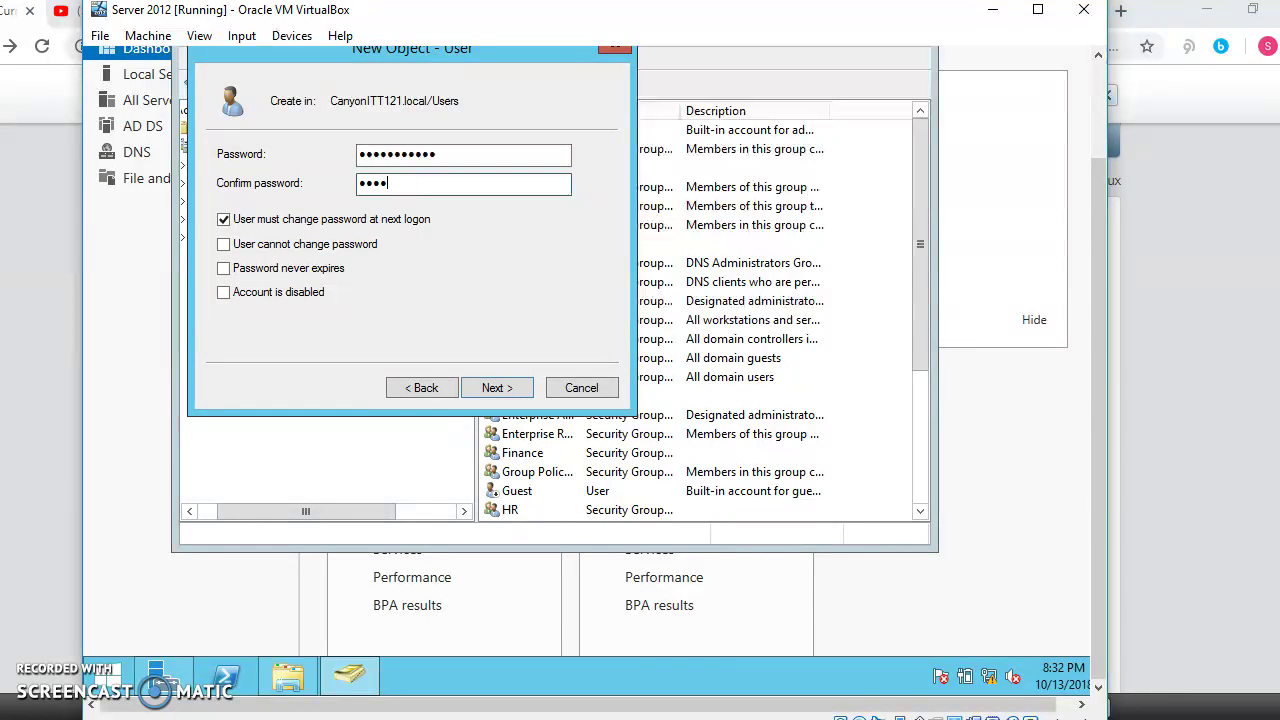
type("ssword1")
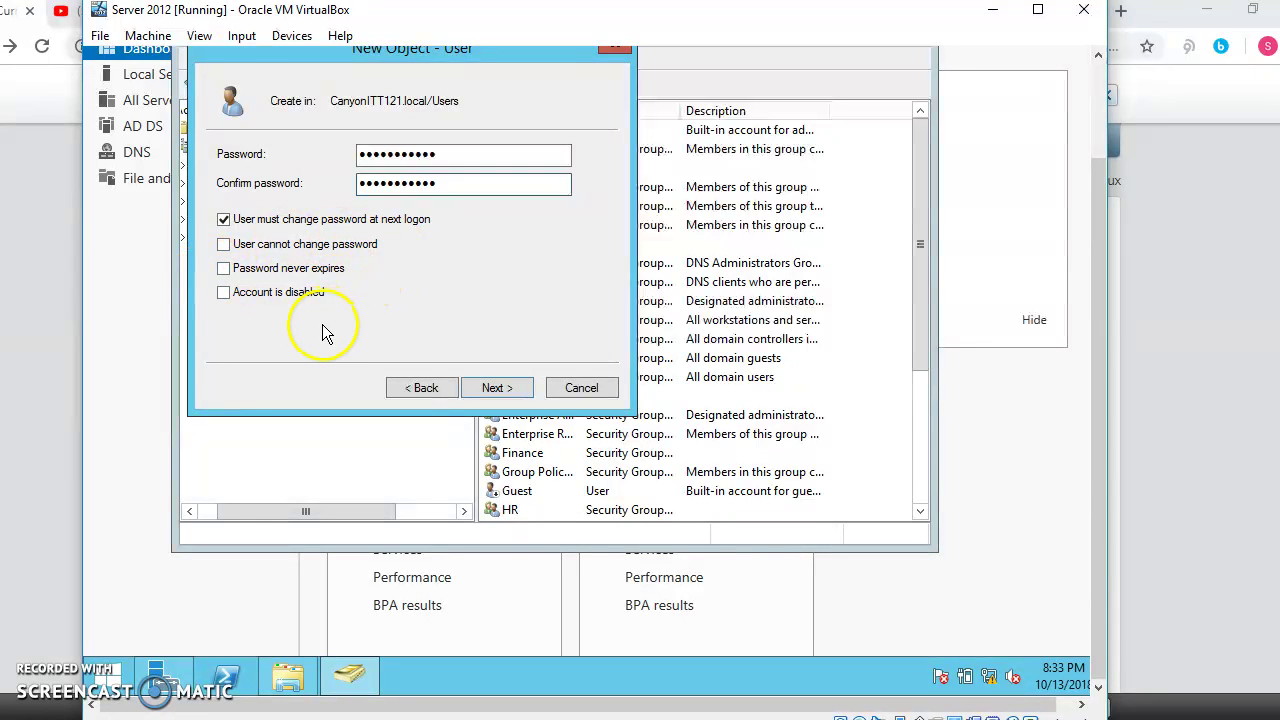
left_click(529, 394)
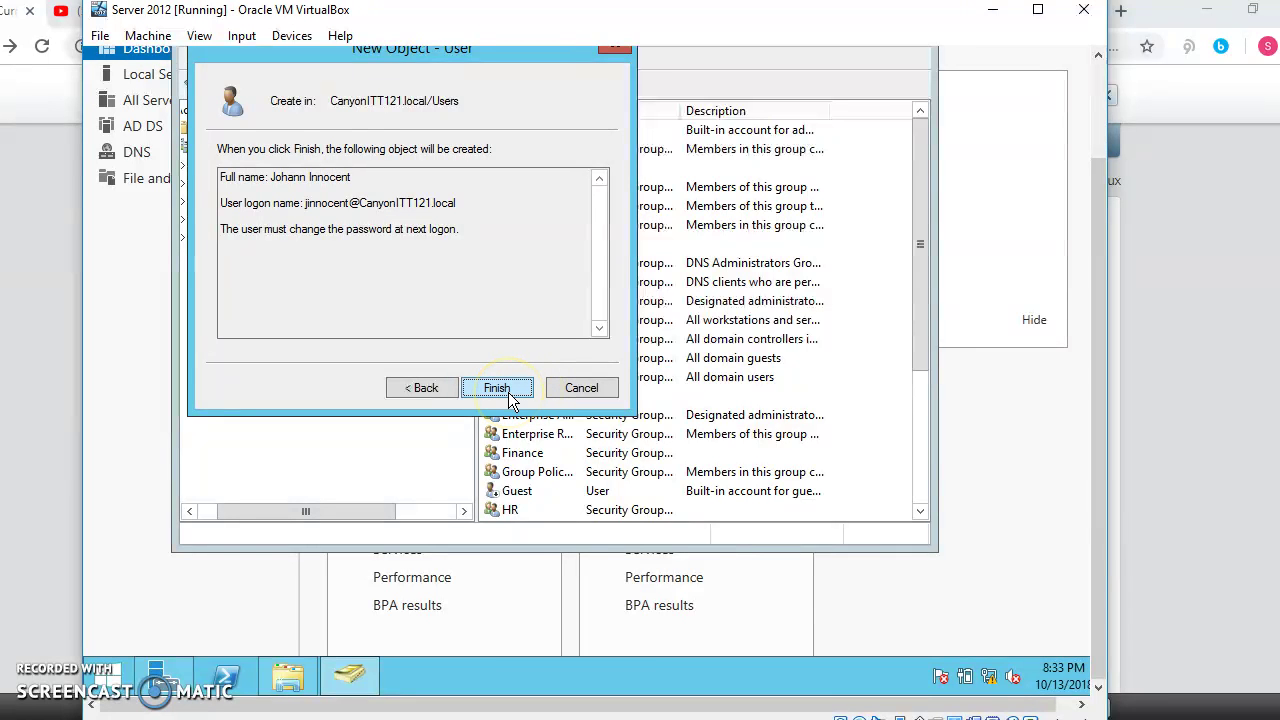
left_click(497, 388)
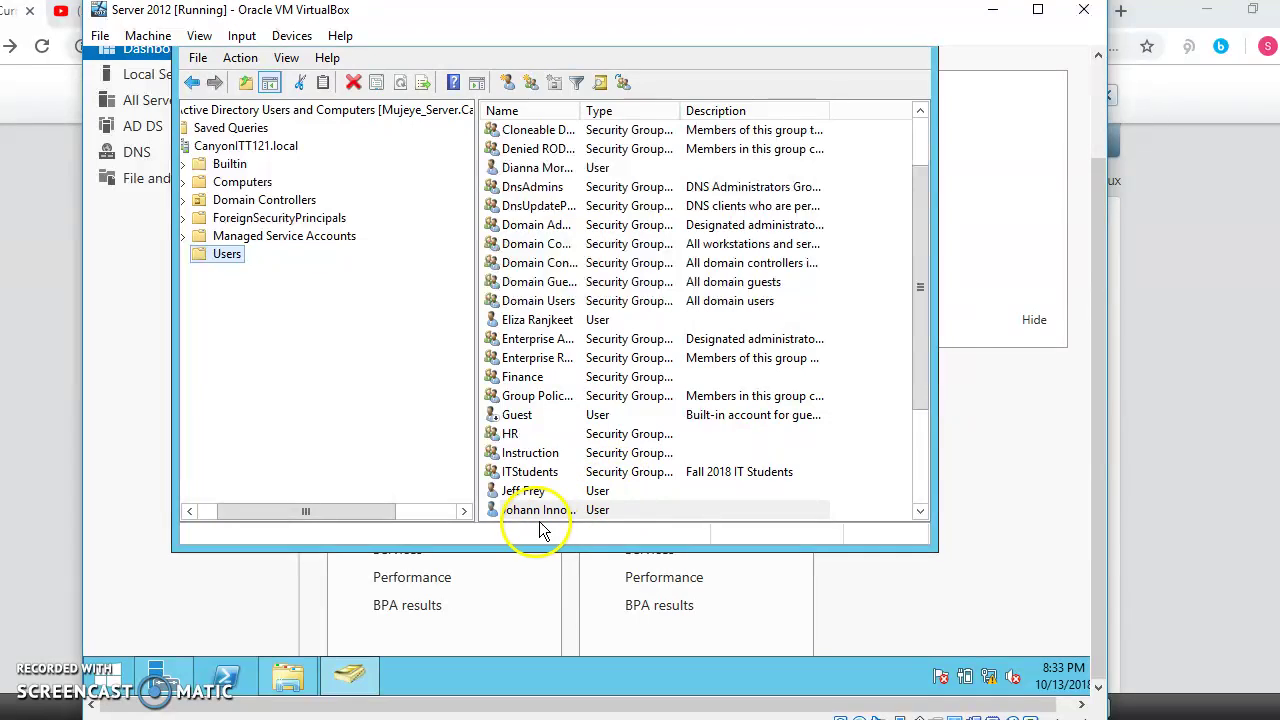
Step: Create the group ITT121Assignments with Global scope and Security type
left_click(540, 516)
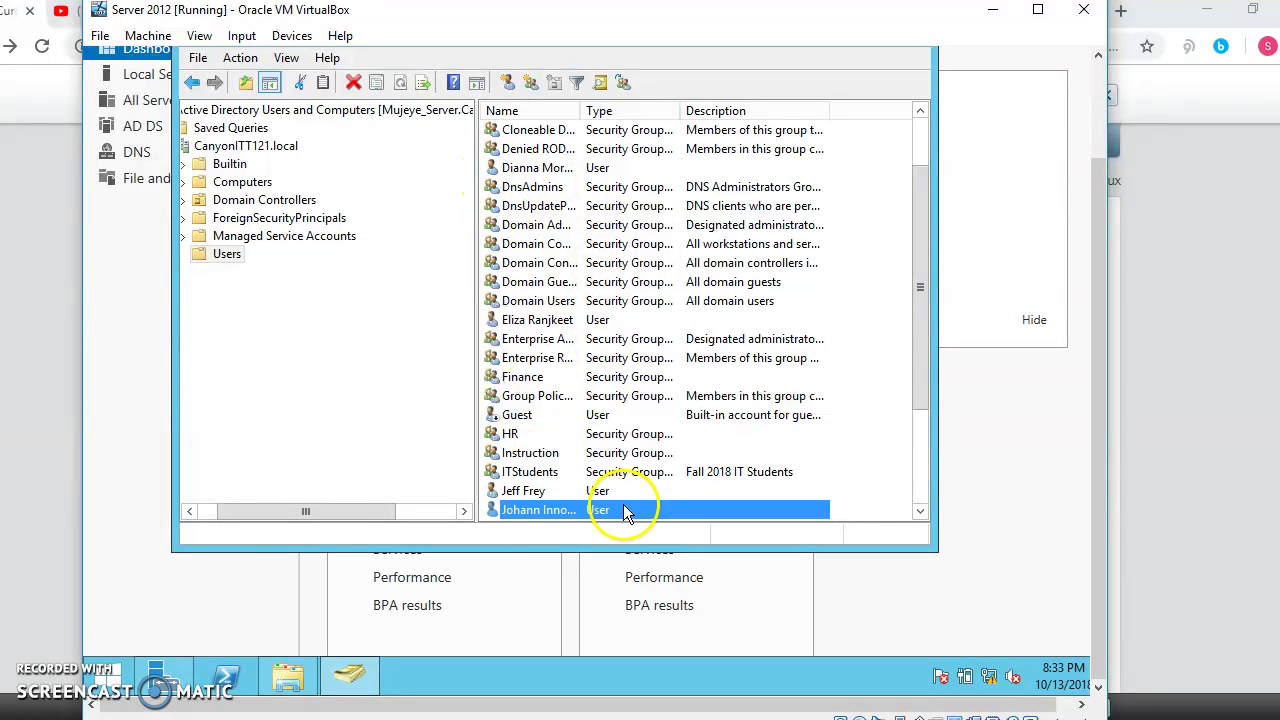
left_click(531, 85)
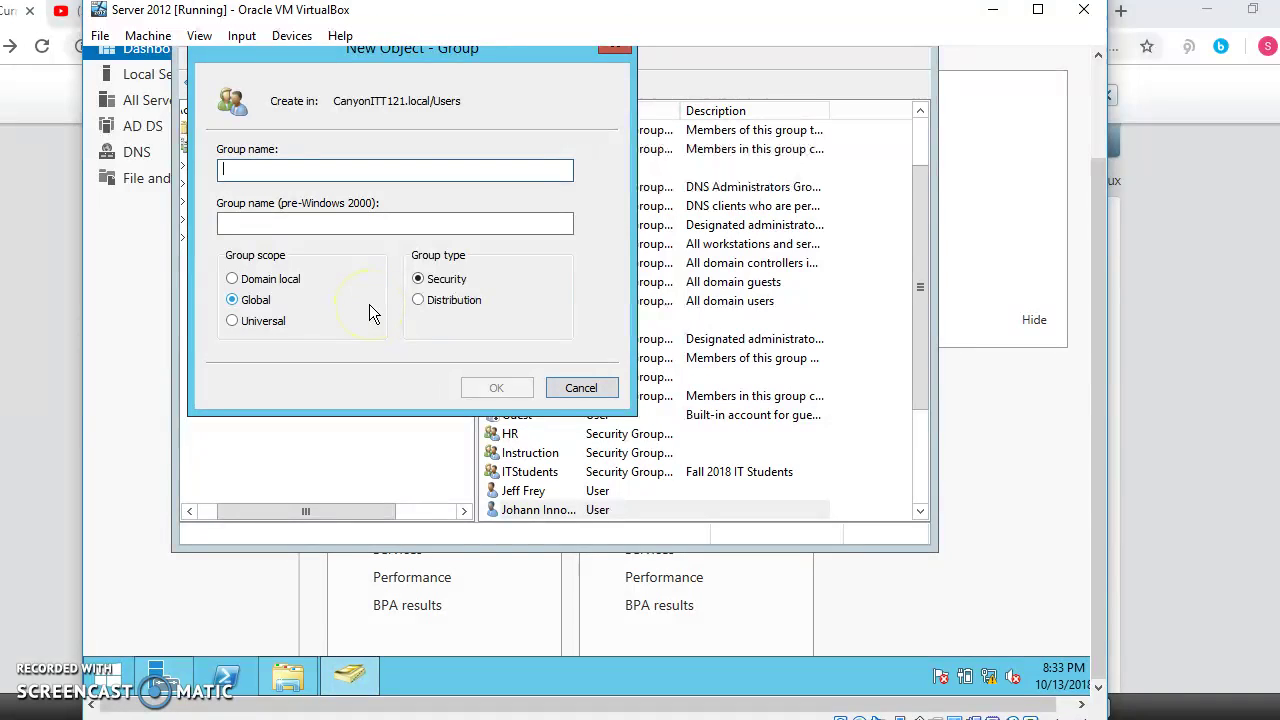
left_click(232, 280)
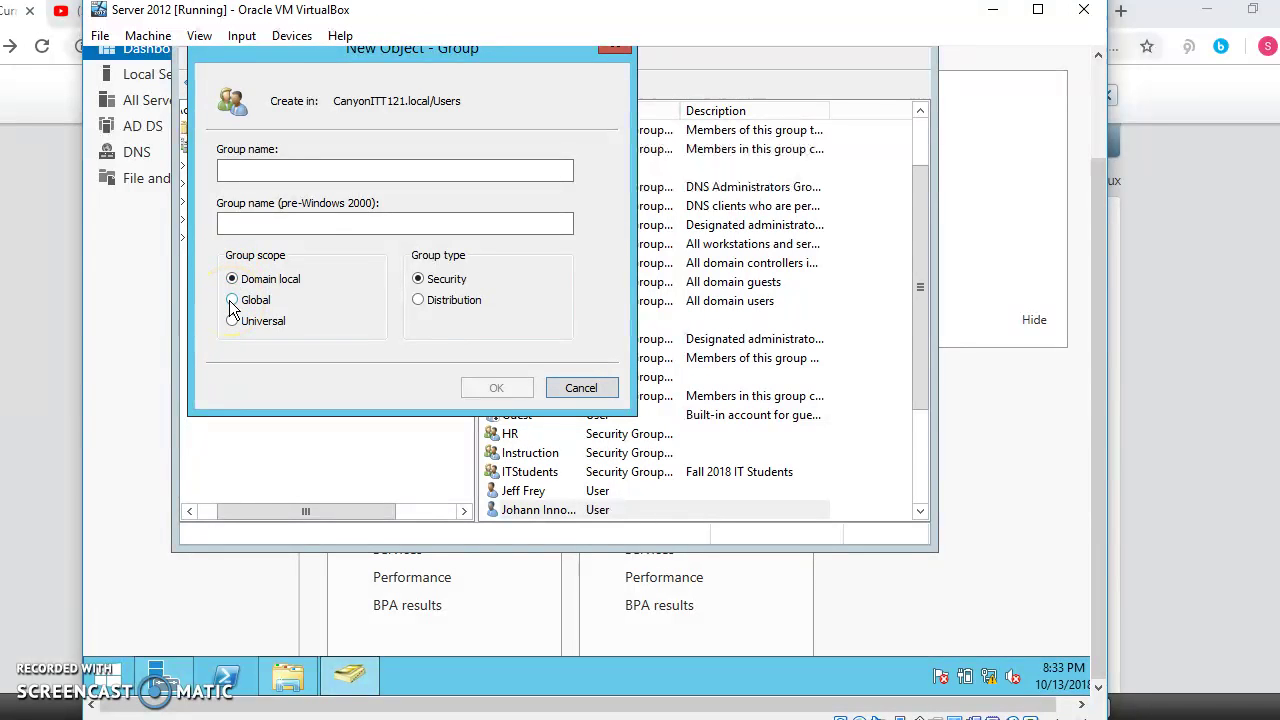
left_click(231, 300)
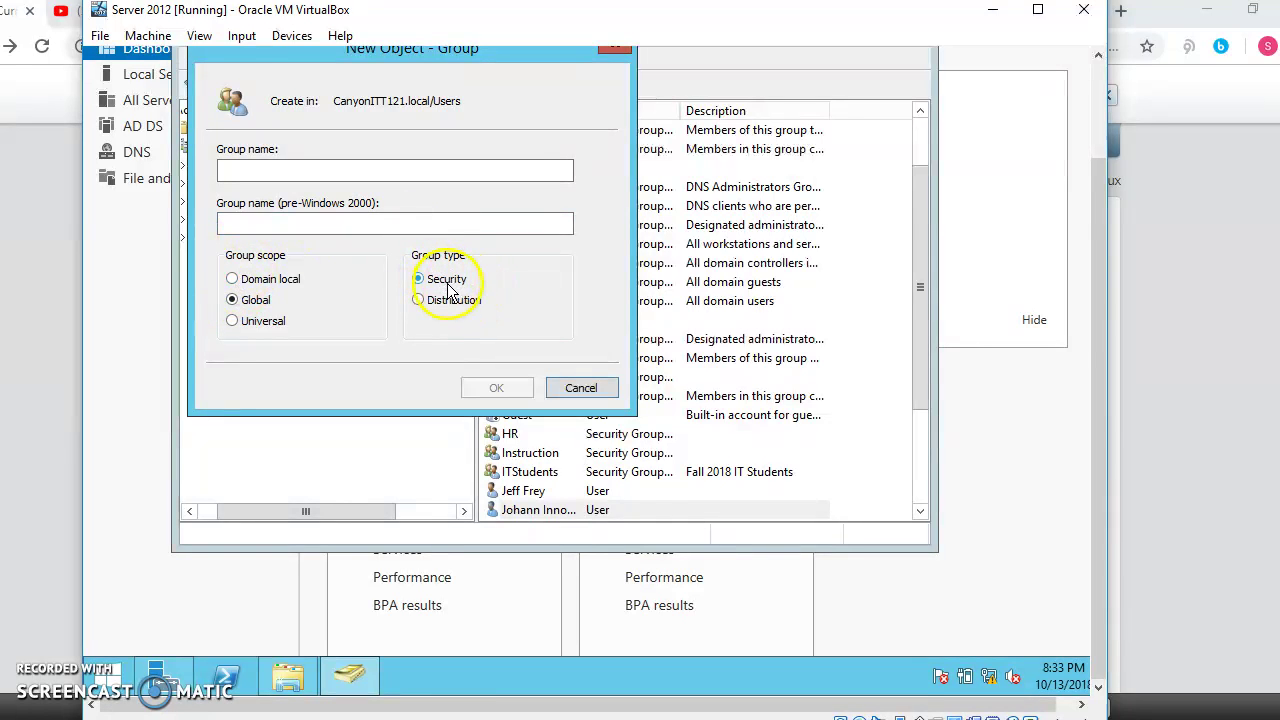
left_click(243, 168)
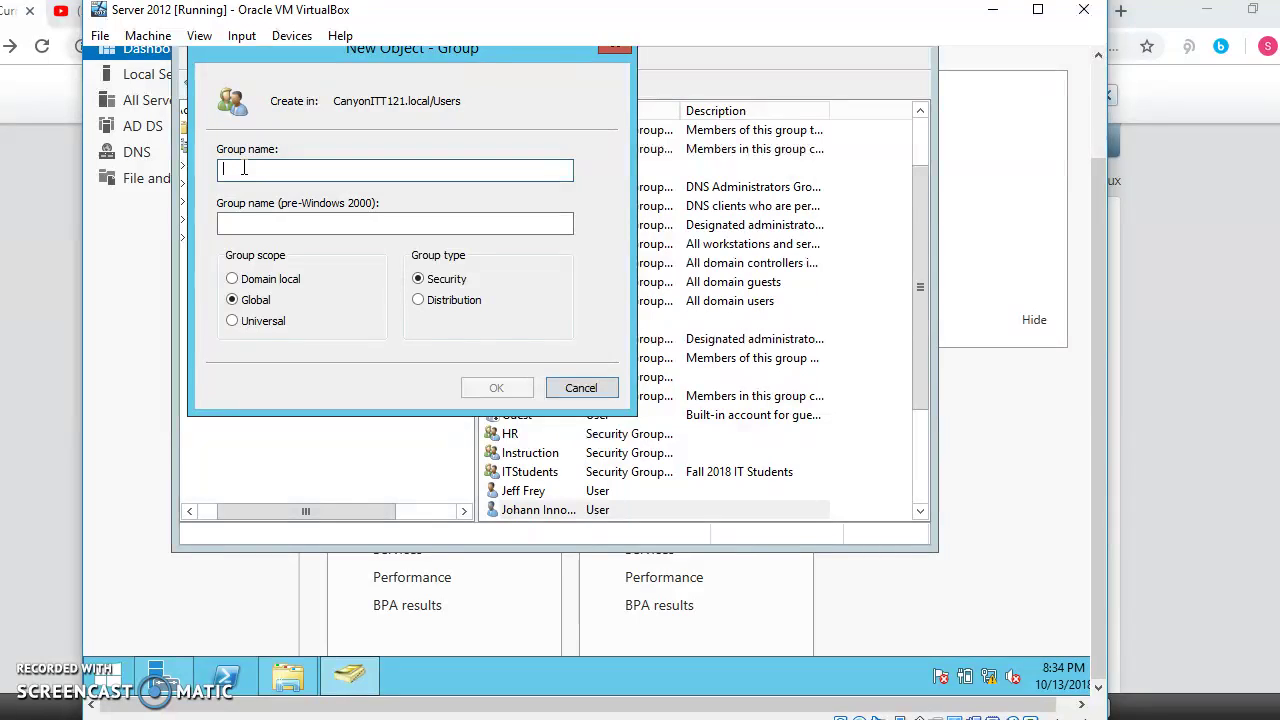
type("I")
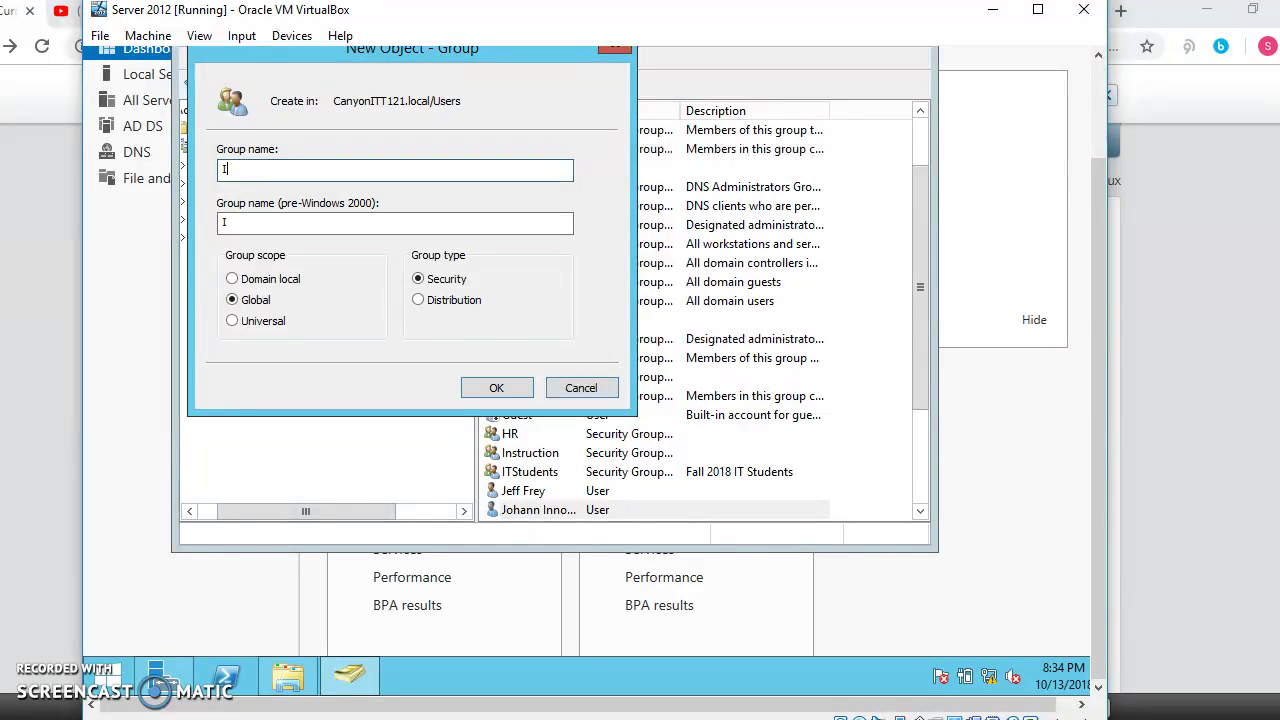
type("TT121Assignments")
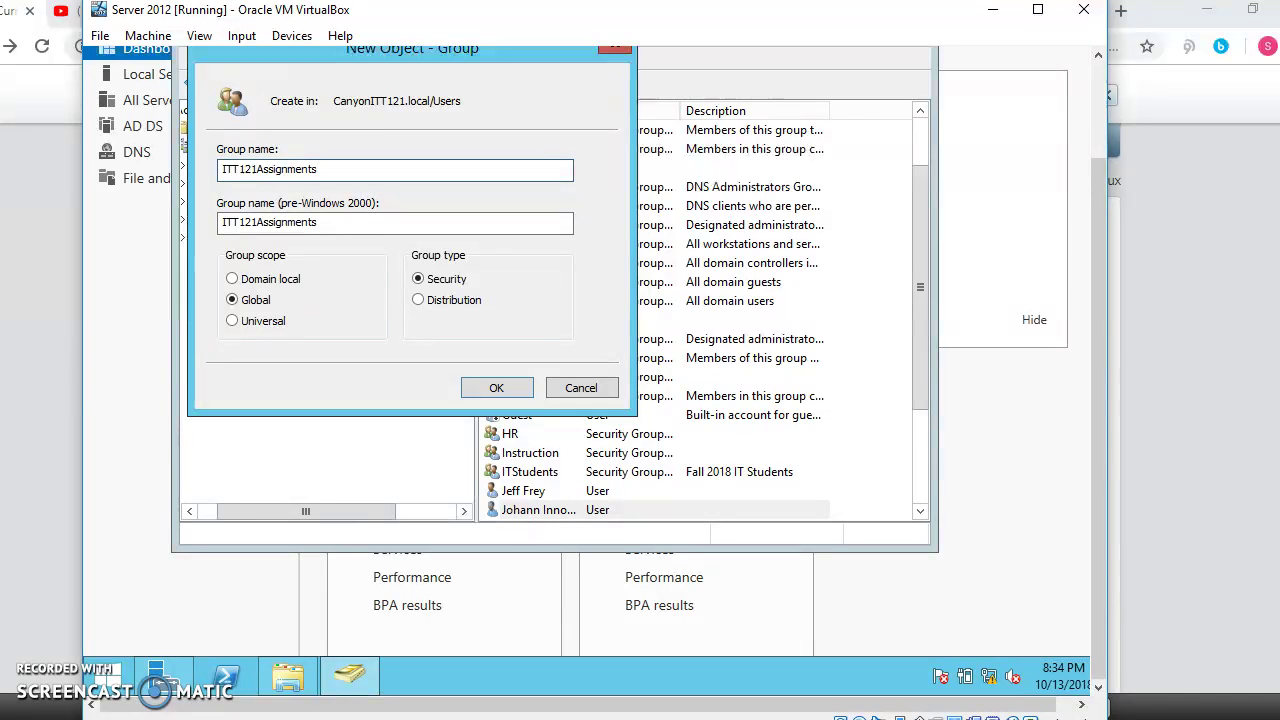
left_click(474, 386)
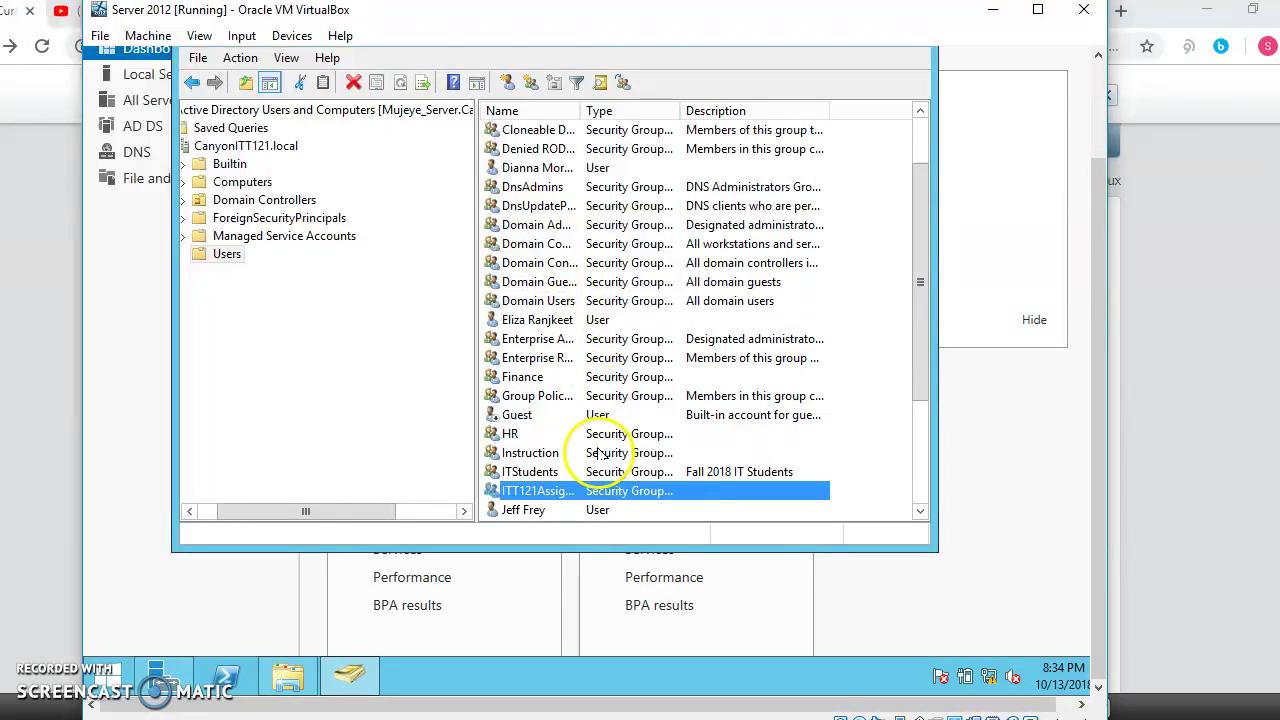
Step: Add a student user, found by partial name, to the ITT121Assignments Members list and close its properties
double_click(543, 492)
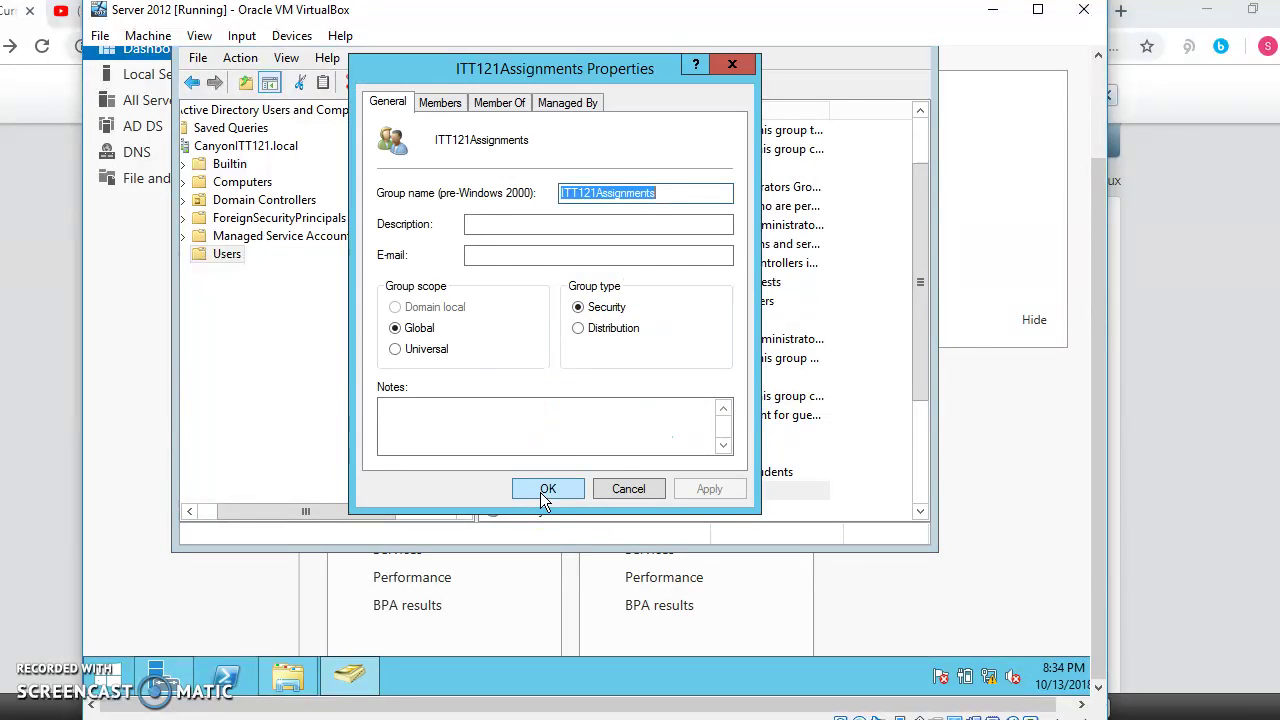
left_click(440, 102)
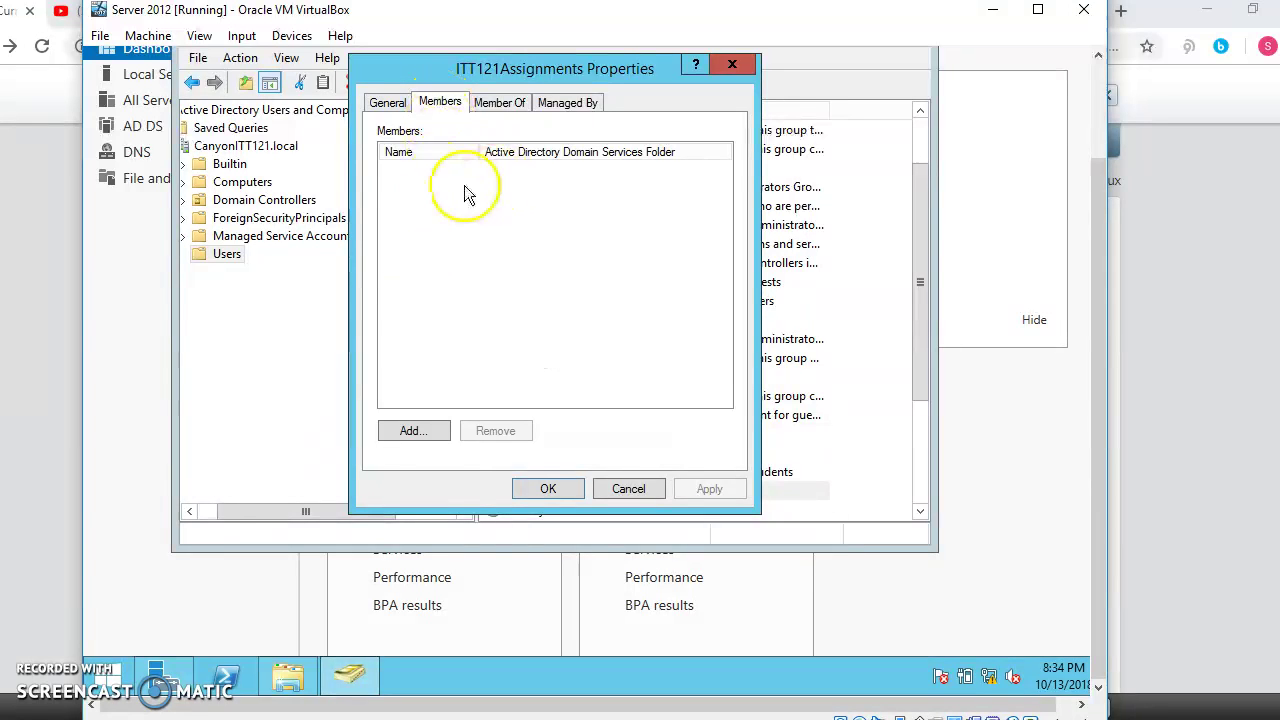
left_click(419, 434)
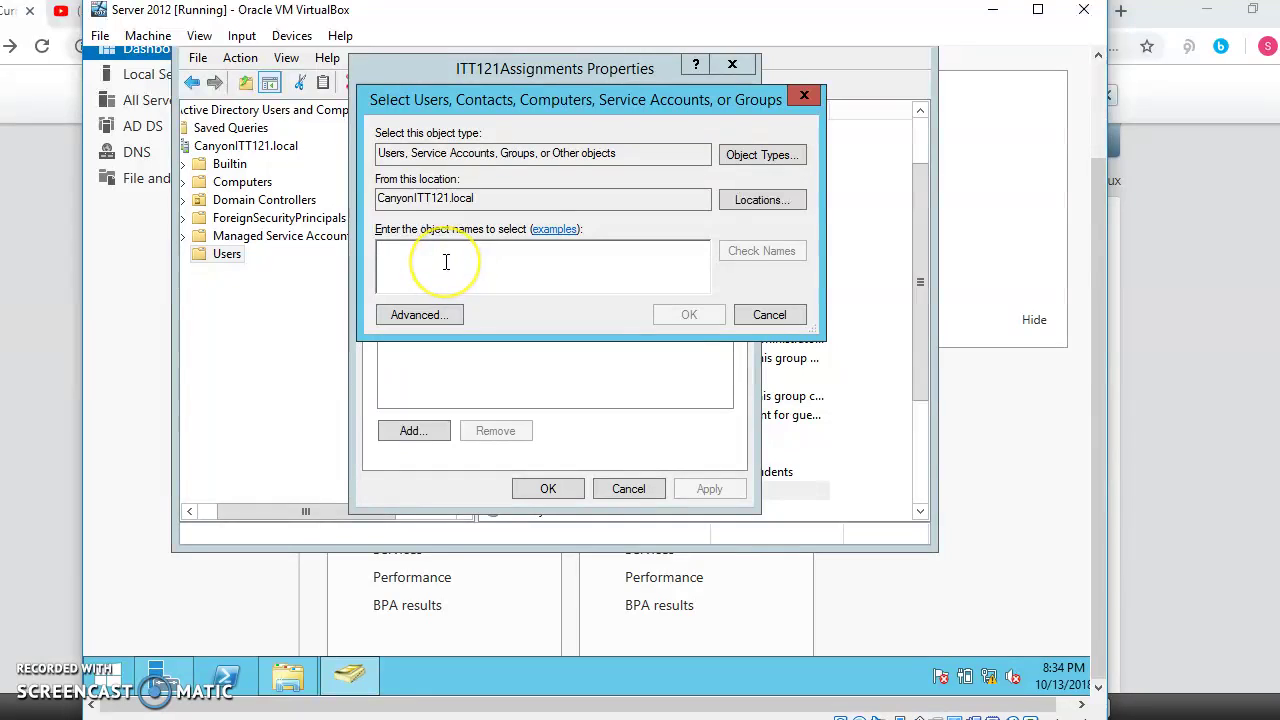
type("amy")
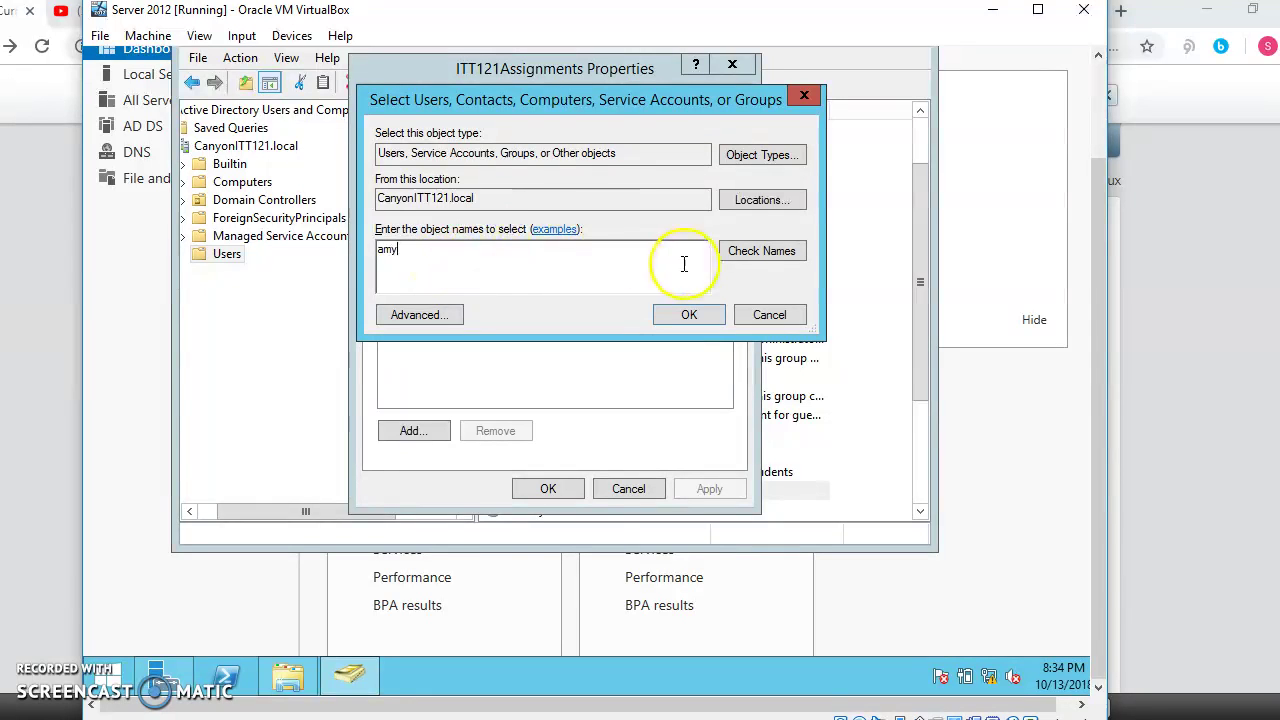
left_click(742, 251)
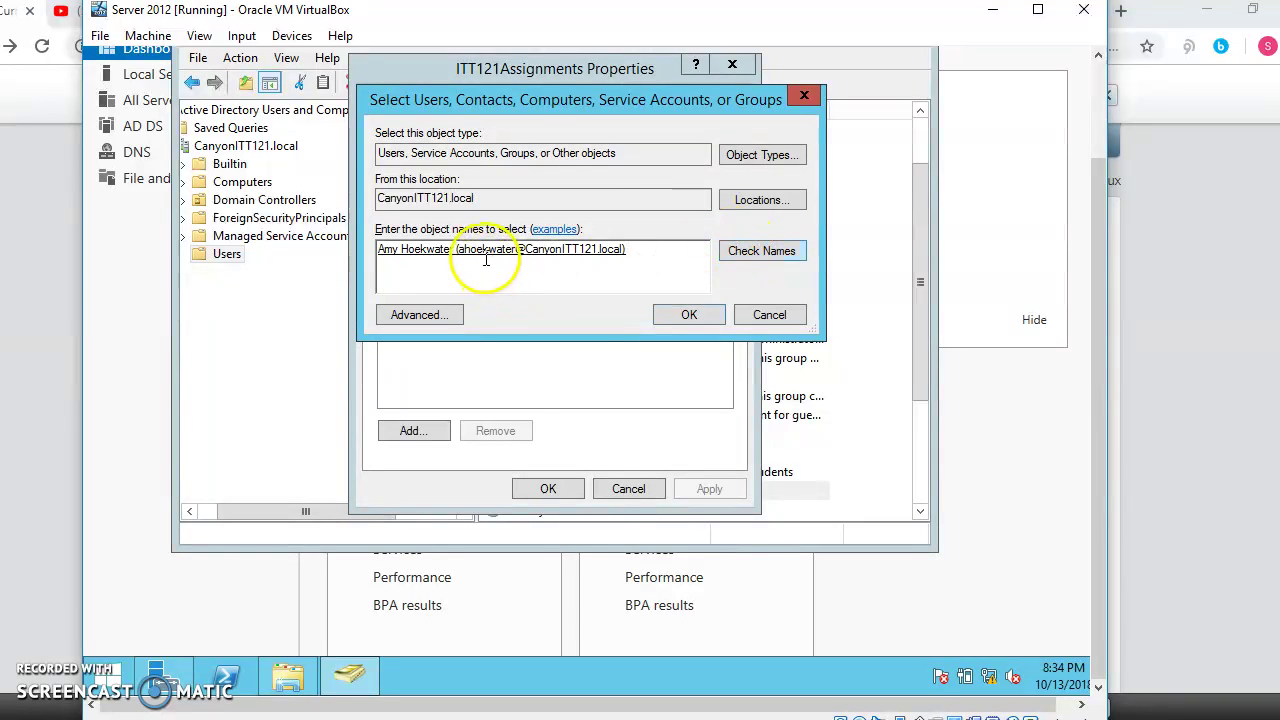
left_click(689, 316)
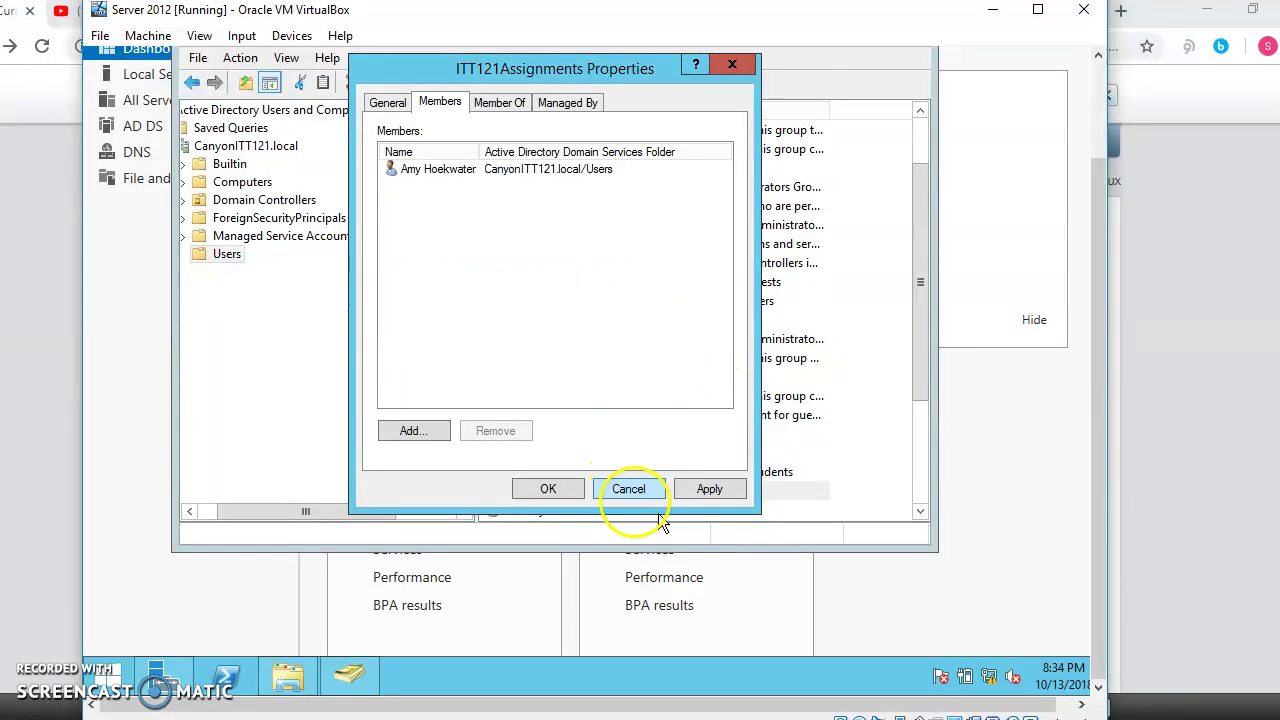
left_click(550, 488)
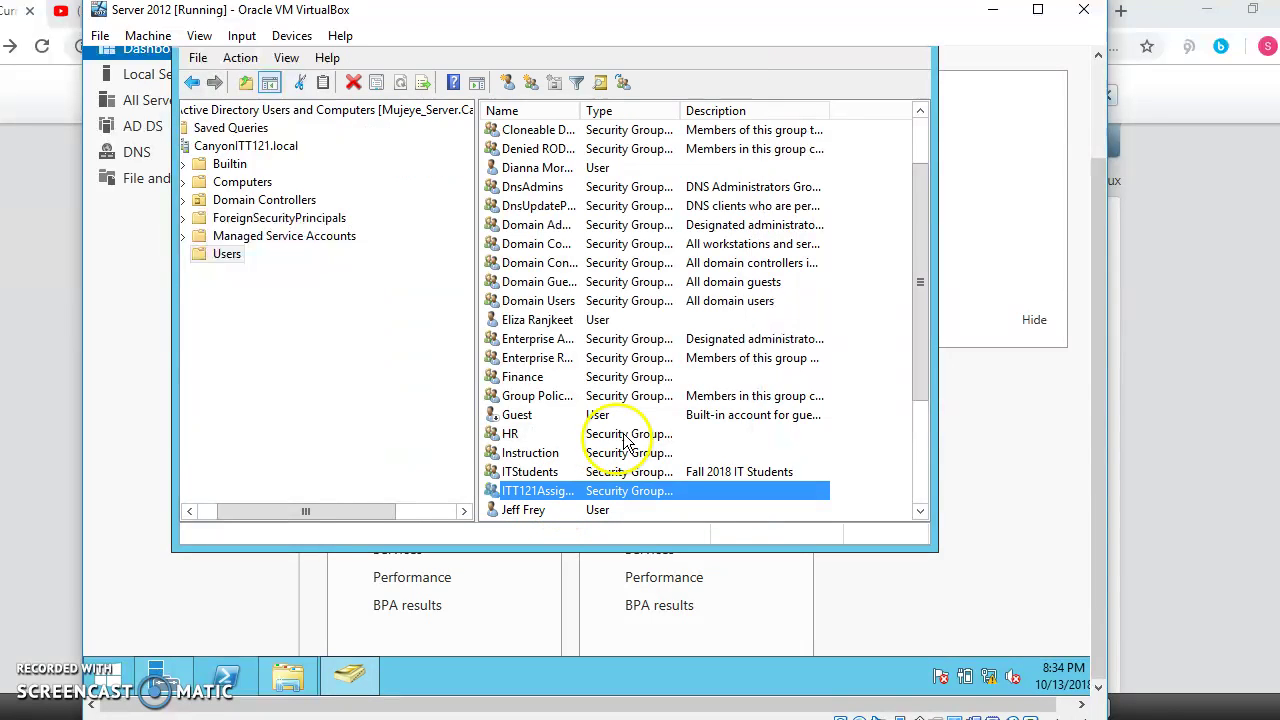
scroll(690, 393, "up", 2)
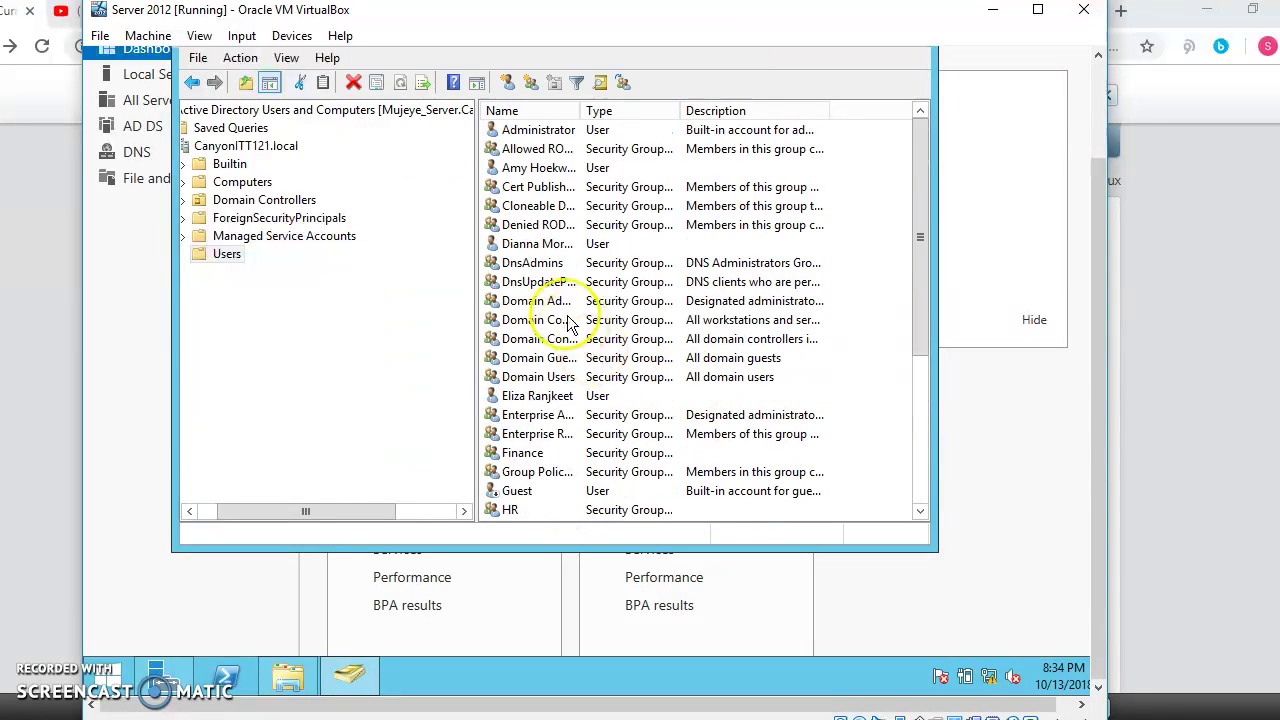
right_click(540, 168)
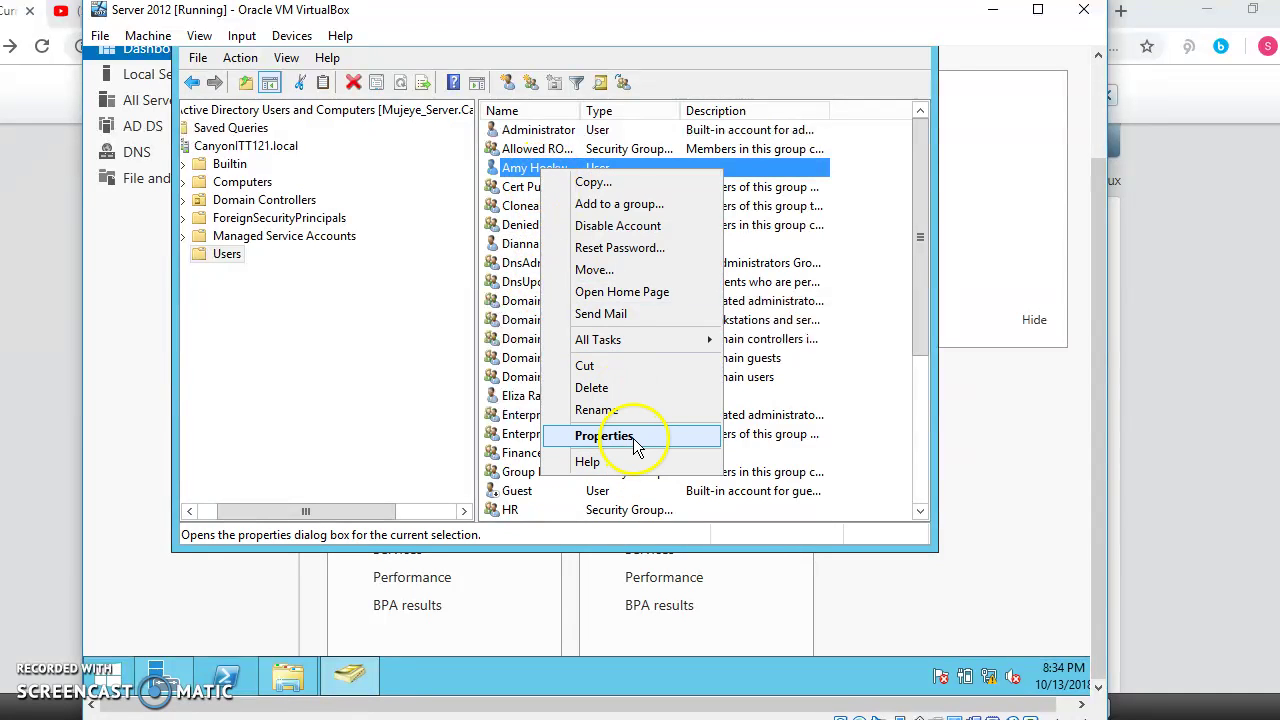
left_click(636, 437)
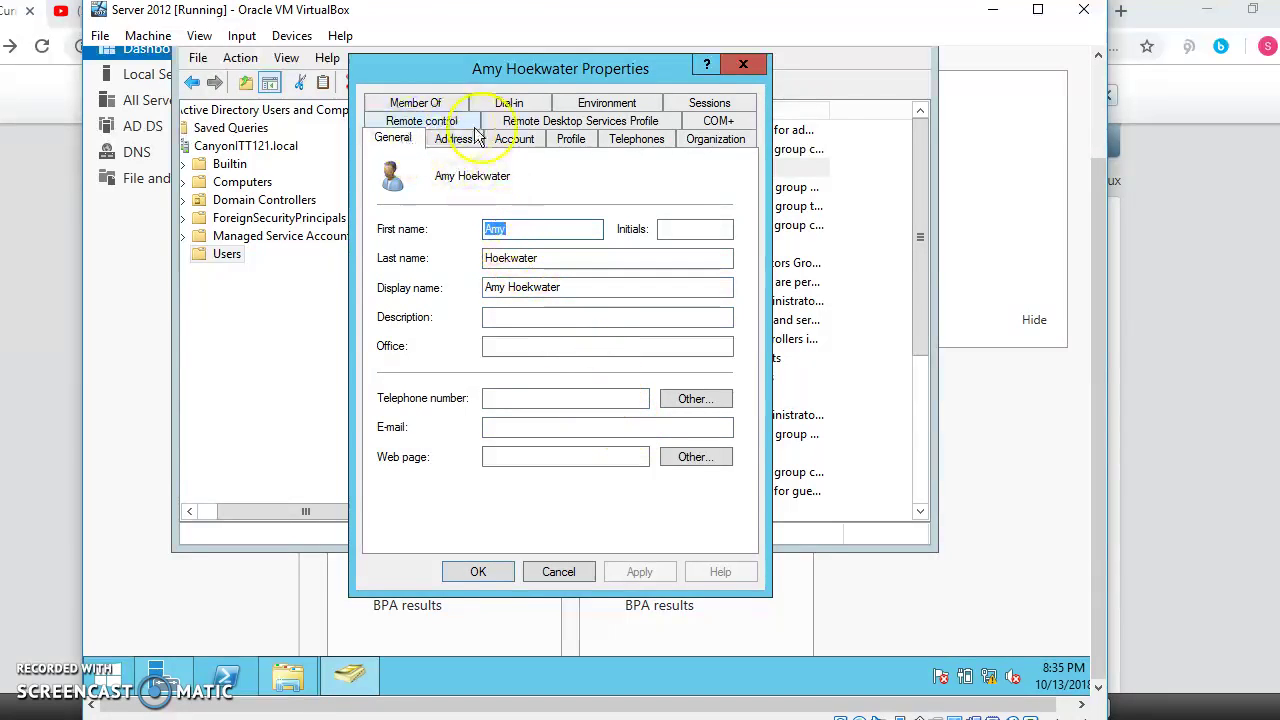
left_click(438, 104)
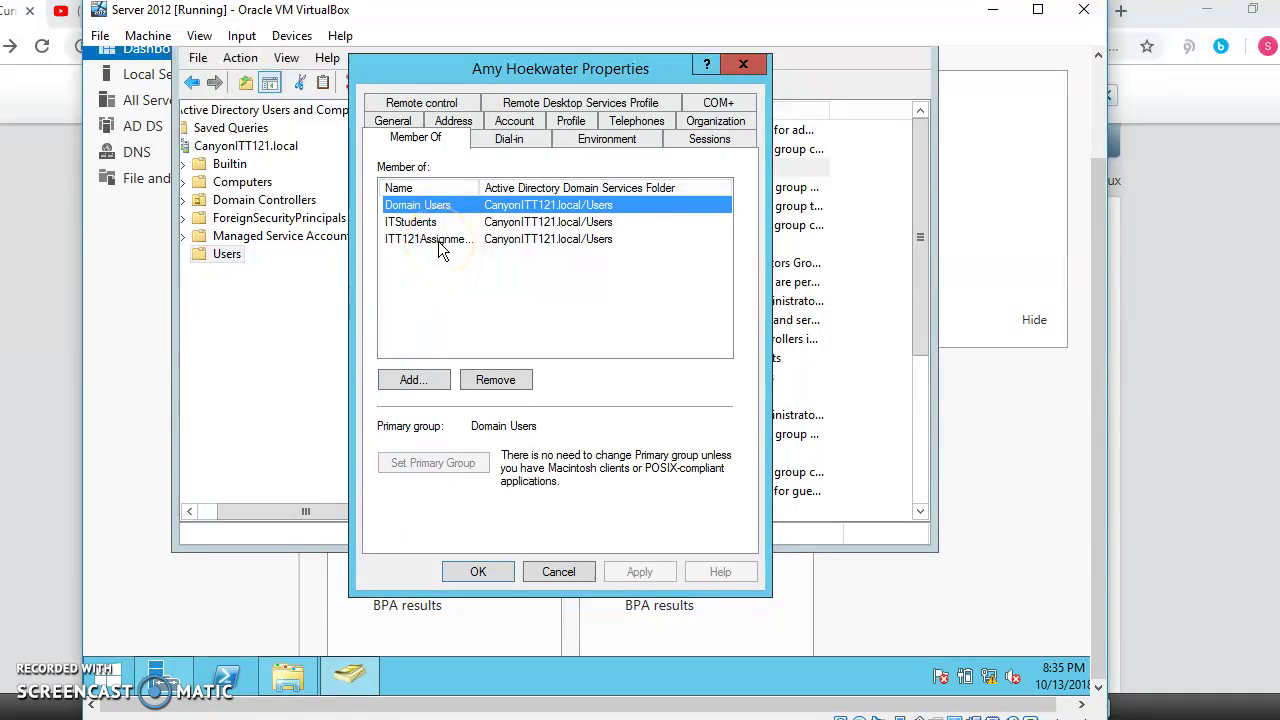
left_click(489, 578)
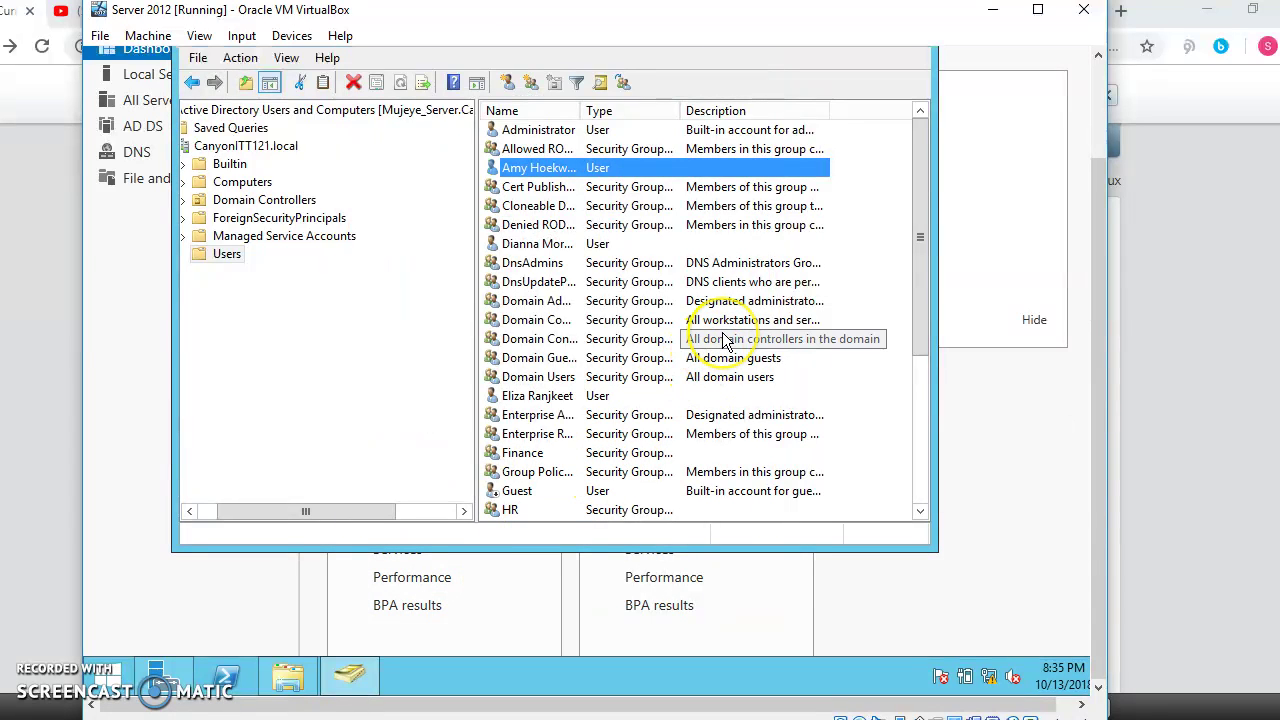
Step: On the second user's Member Of tab, add the ITT121Assignments group and apply the change
scroll(750, 380, "down", 4)
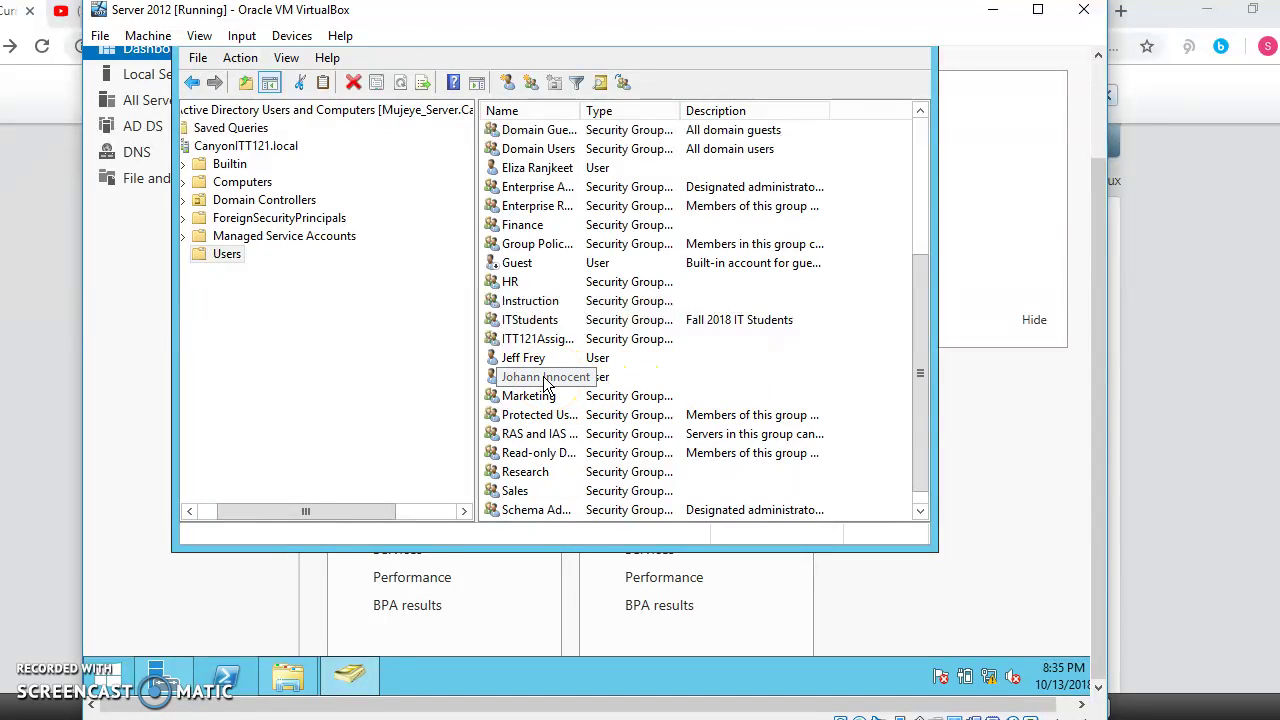
right_click(545, 385)
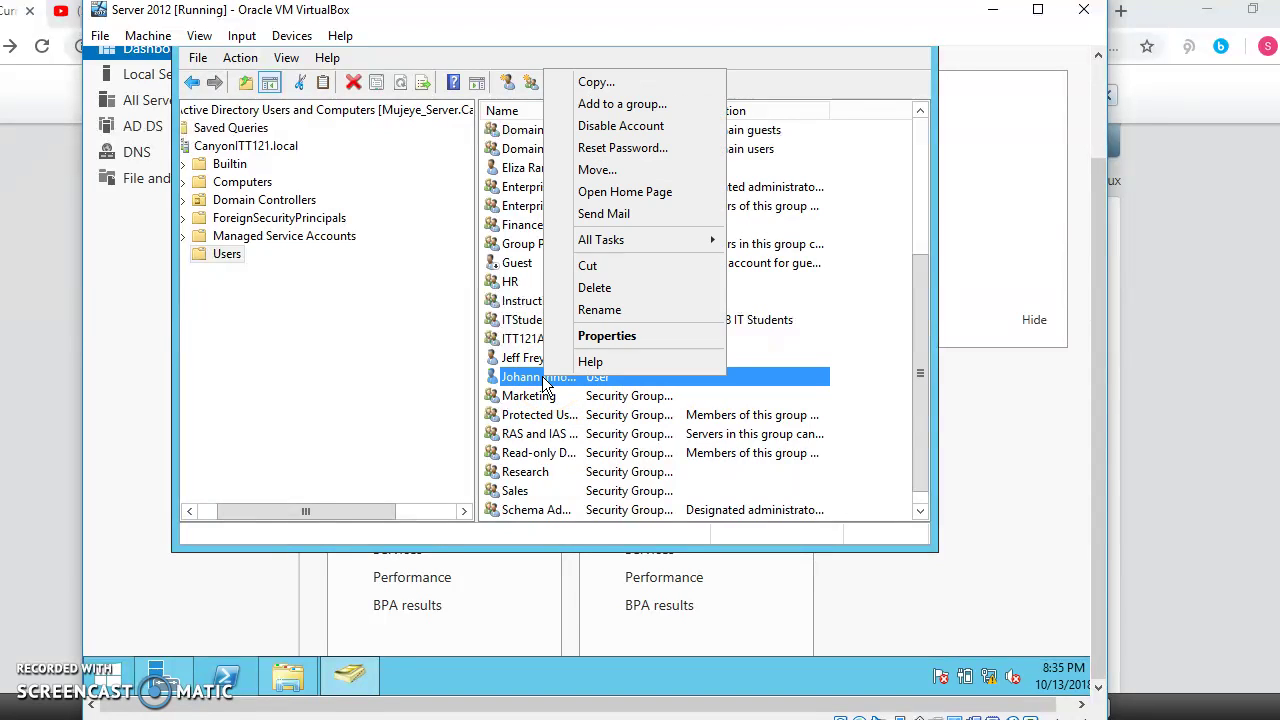
left_click(621, 336)
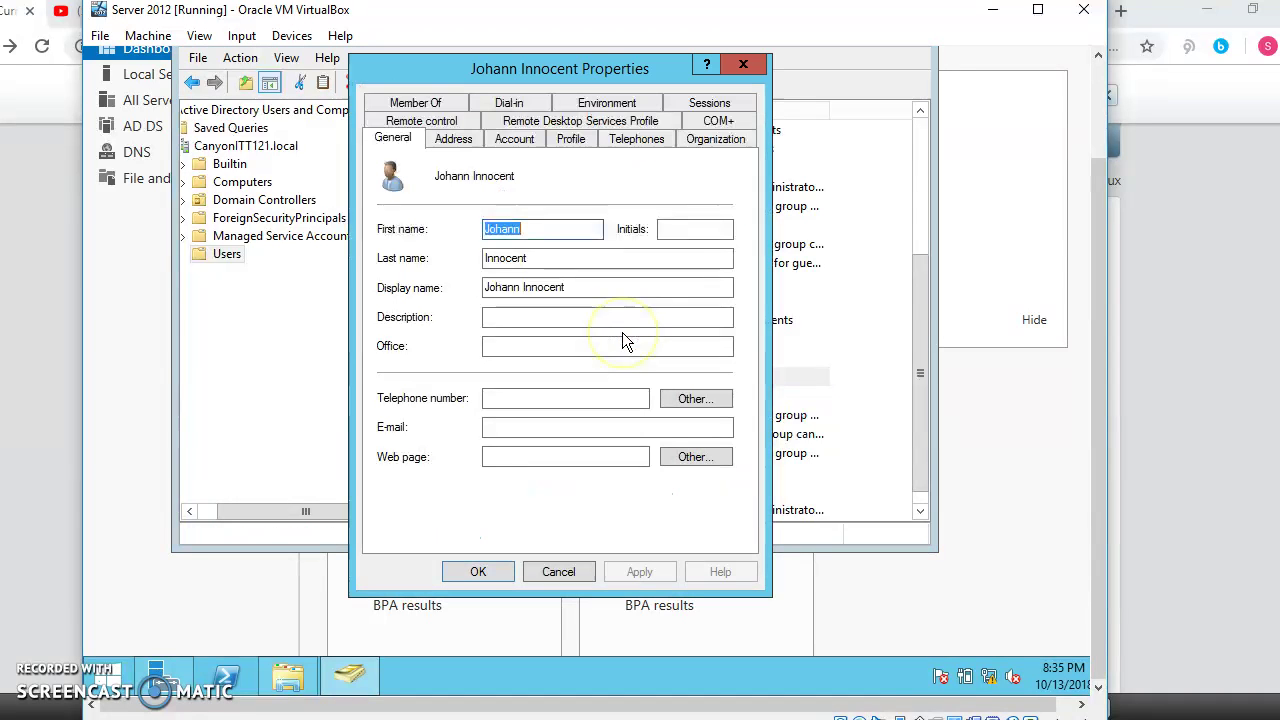
left_click(410, 102)
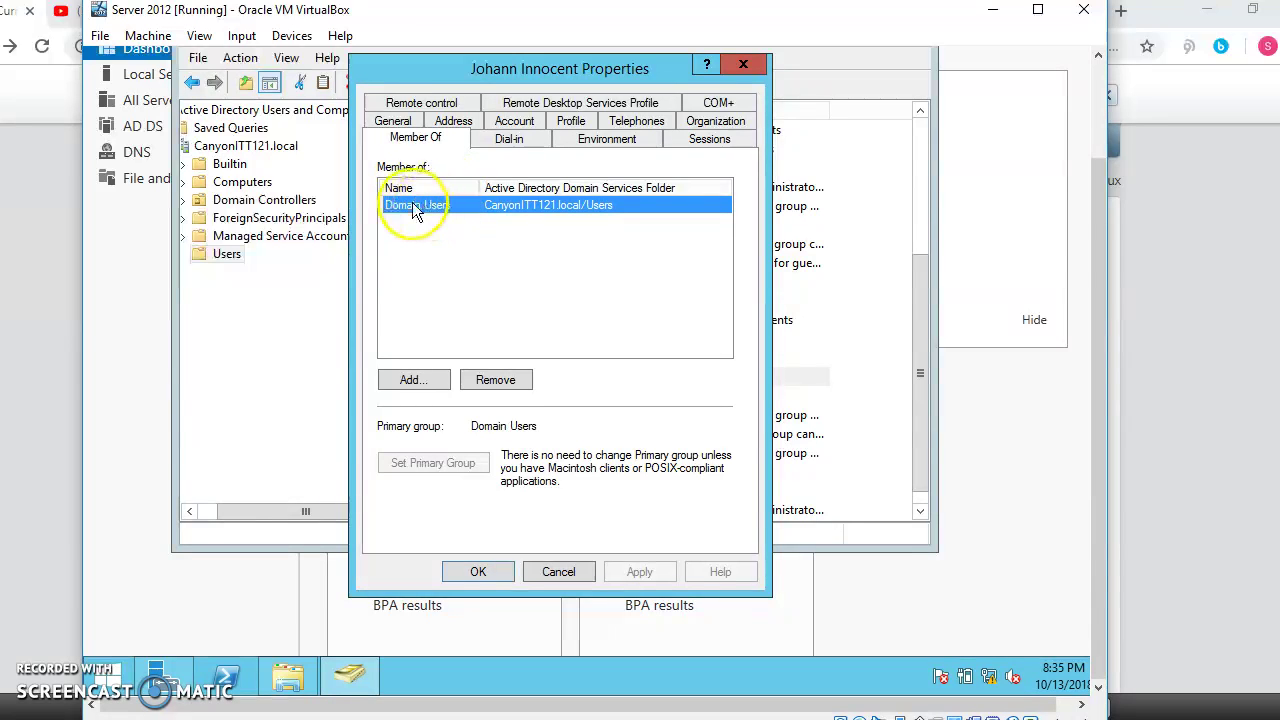
left_click(422, 387)
left_click(437, 326)
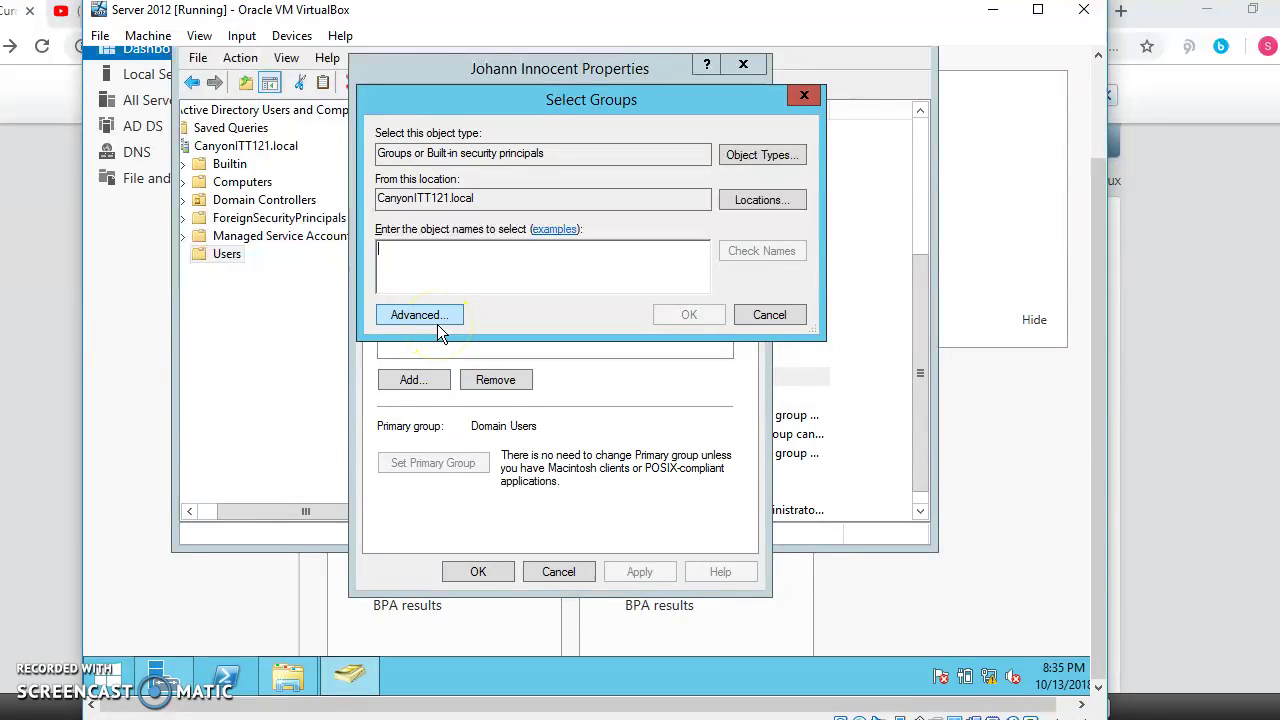
type("itt121")
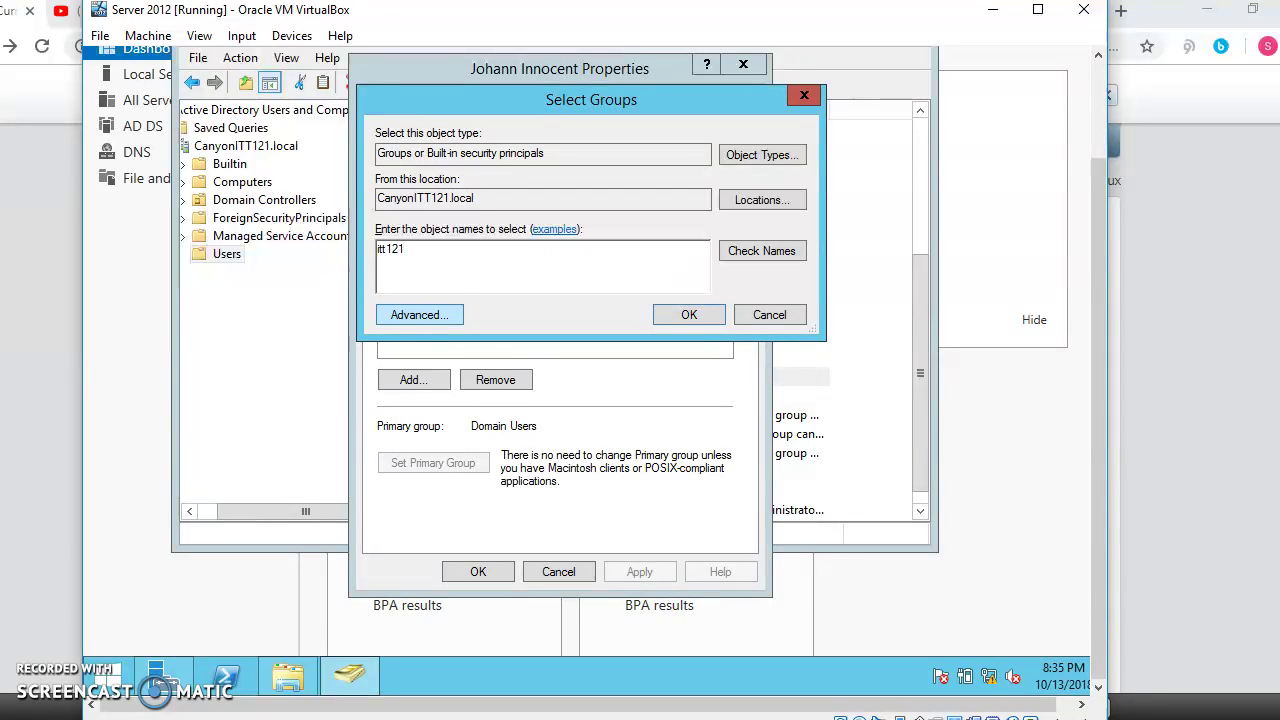
left_click(740, 255)
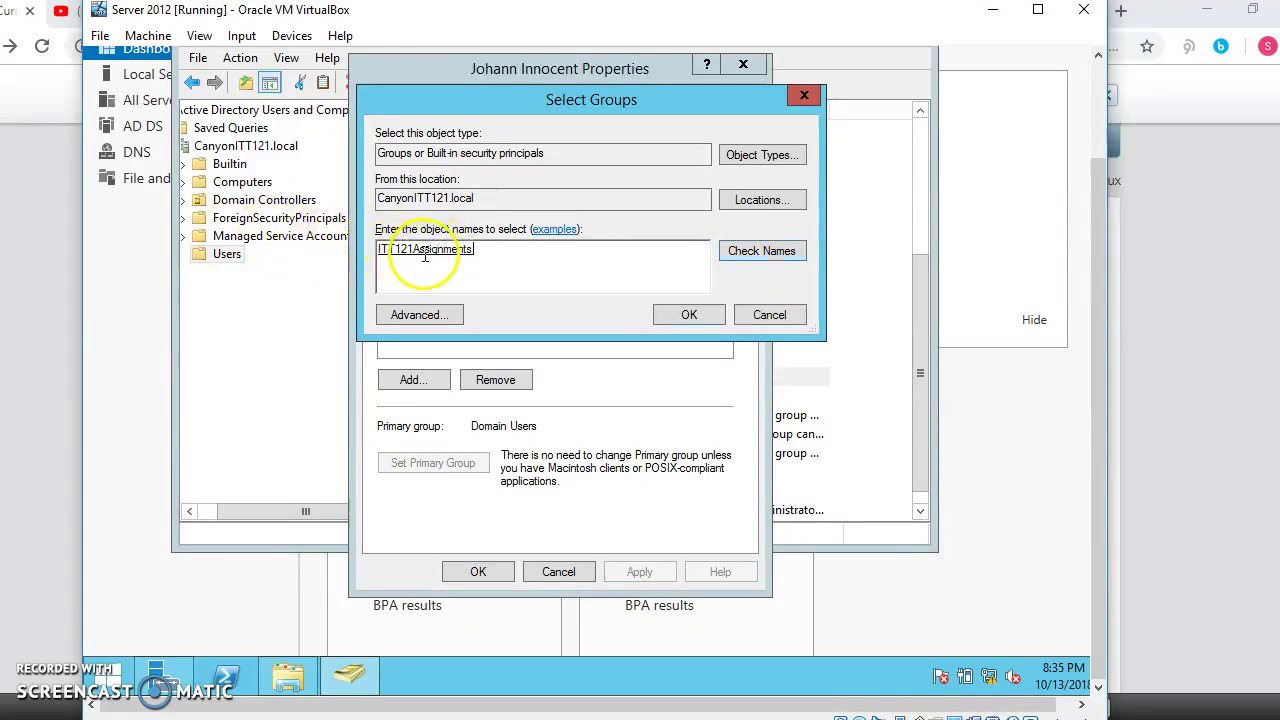
left_click(665, 314)
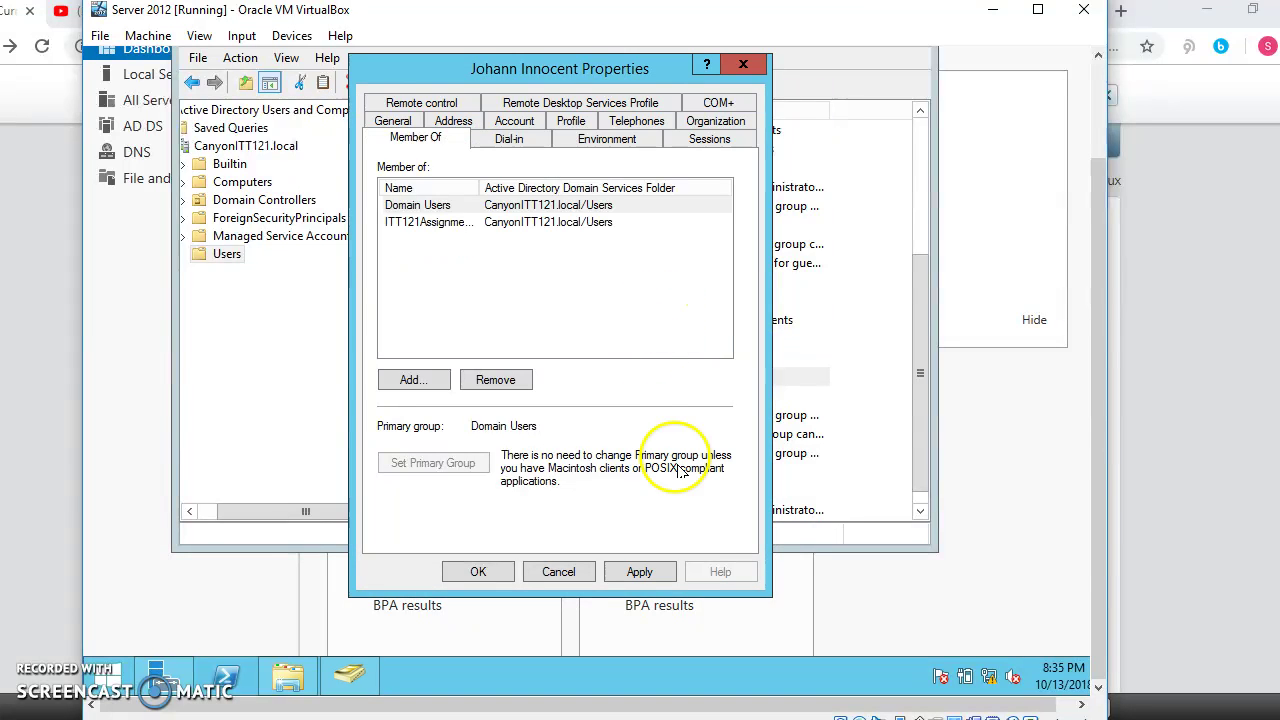
left_click(643, 574)
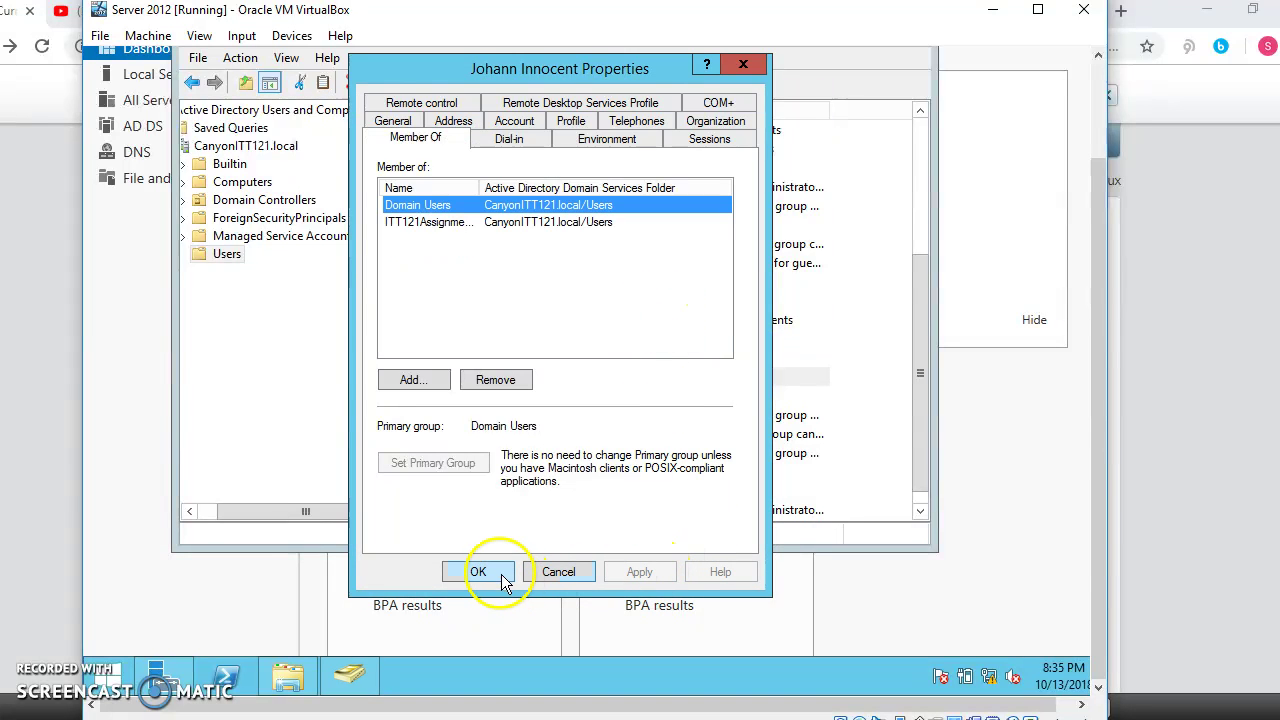
left_click(478, 572)
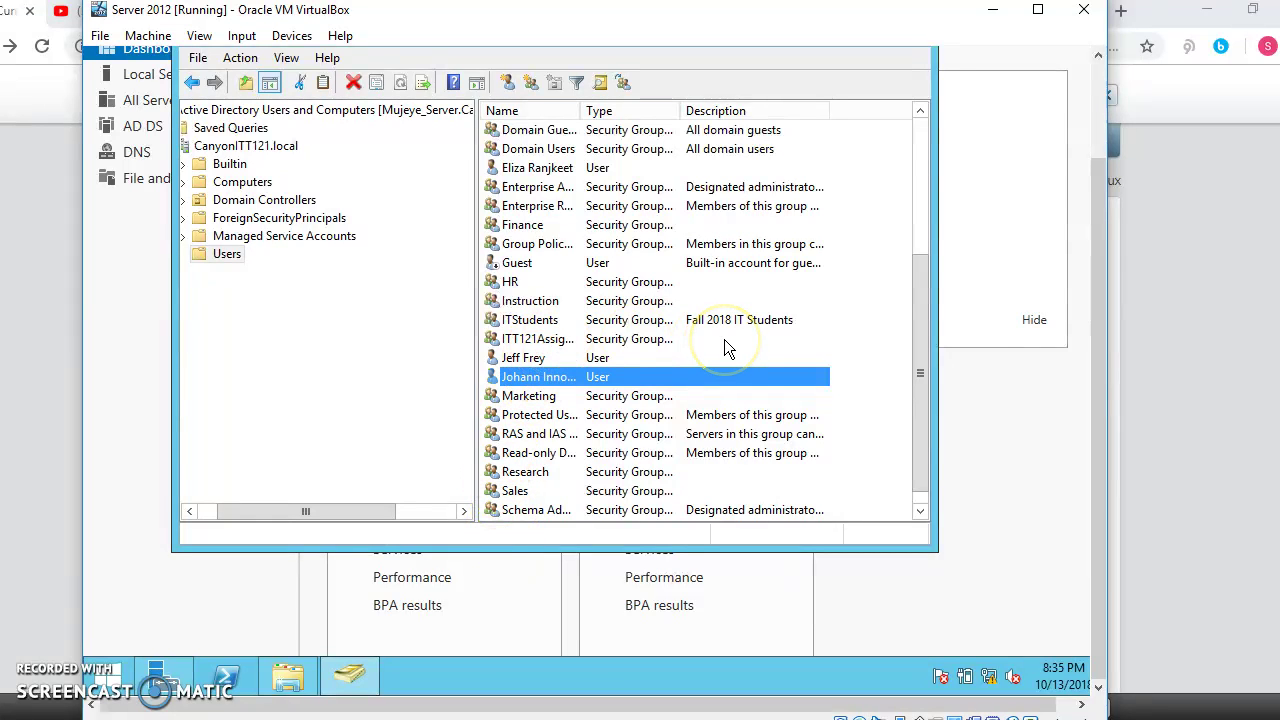
Step: Open the Members tab of ITT121Assignments and add the first of three more student users
scroll(725, 345, "down", 1)
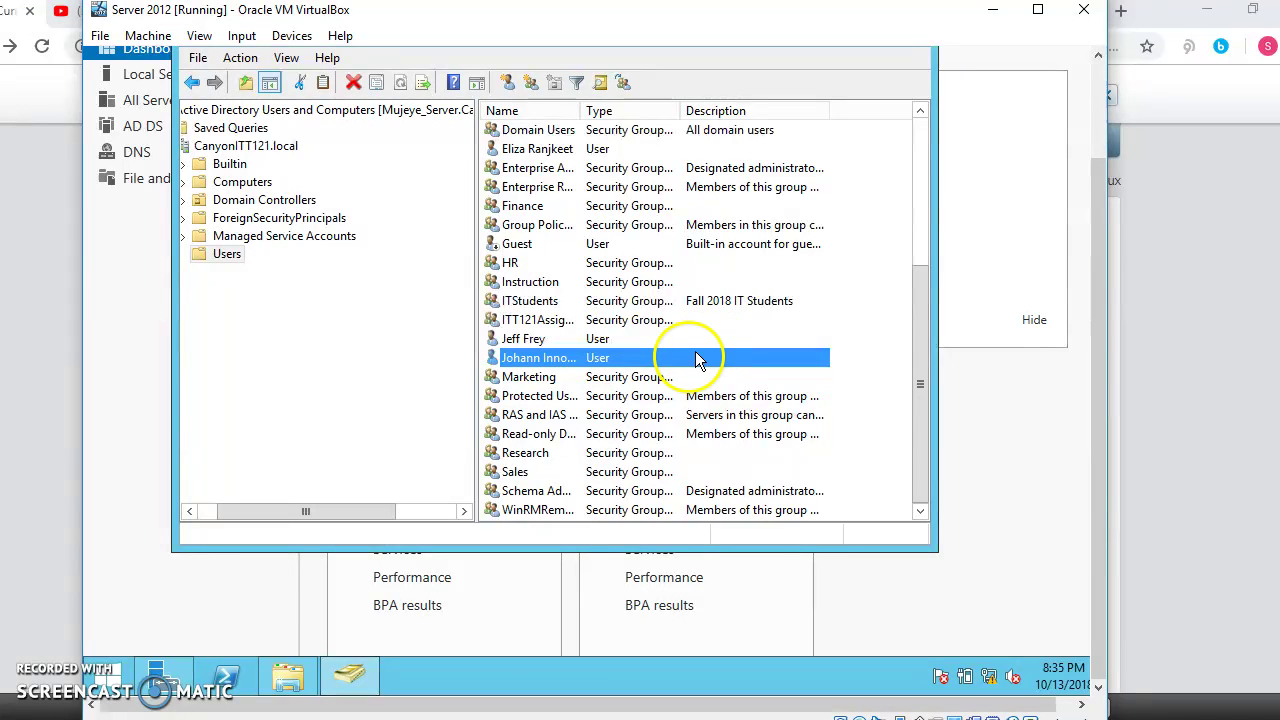
right_click(540, 319)
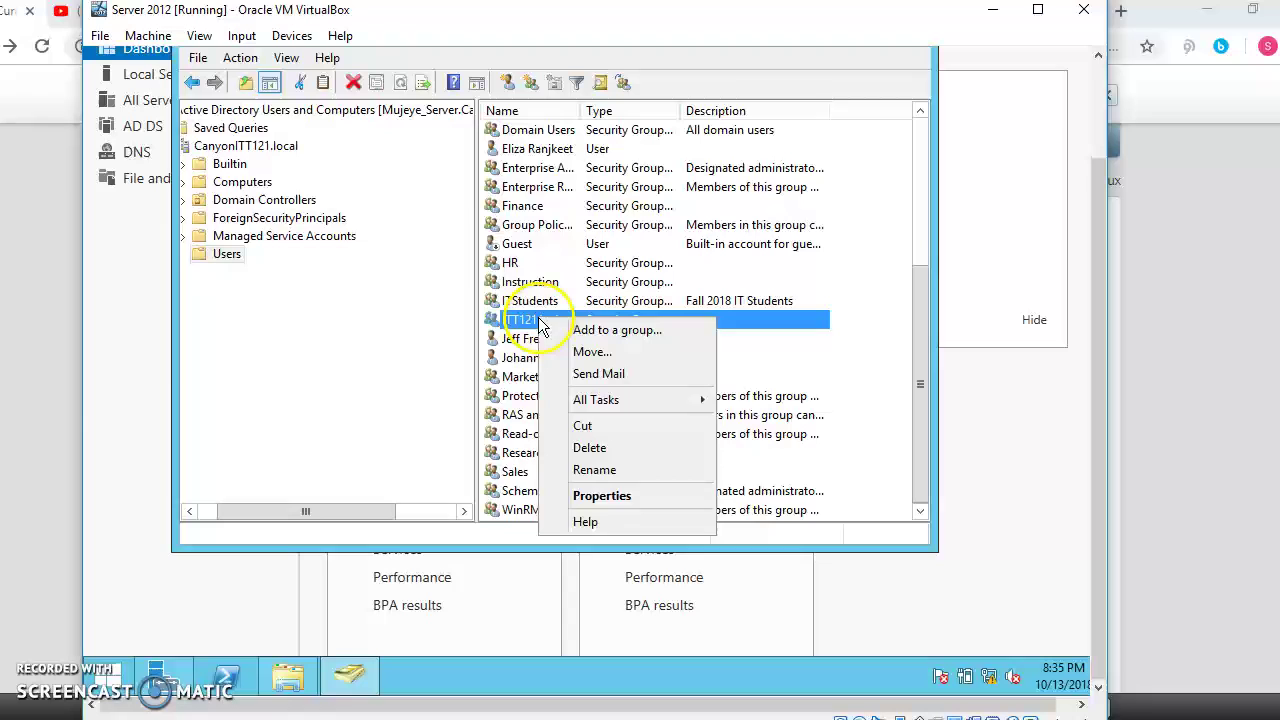
left_click(610, 497)
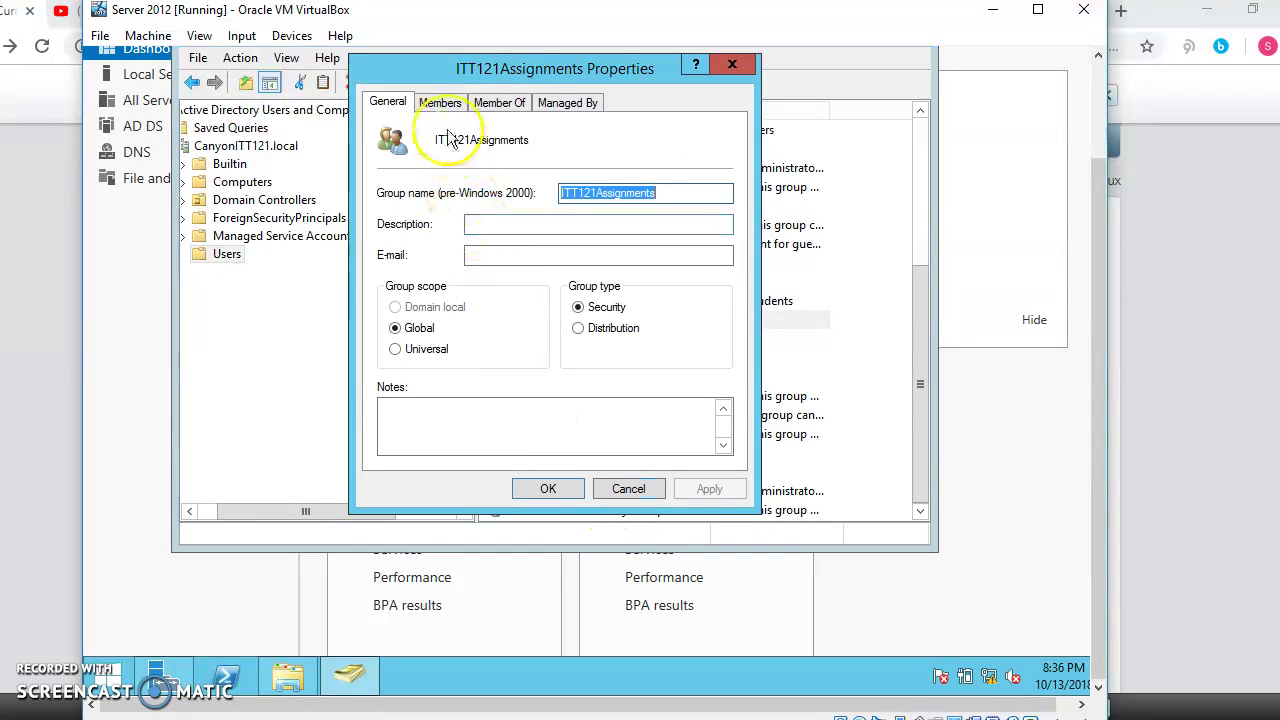
left_click(442, 103)
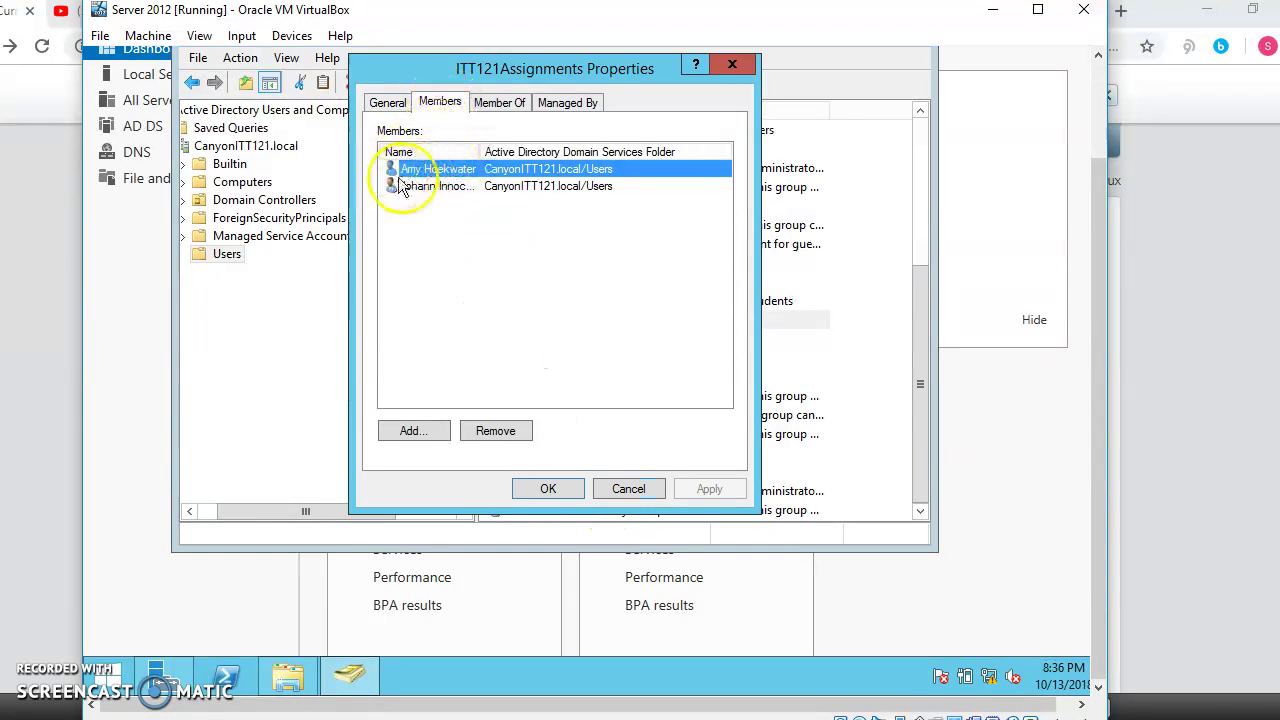
left_click(402, 431)
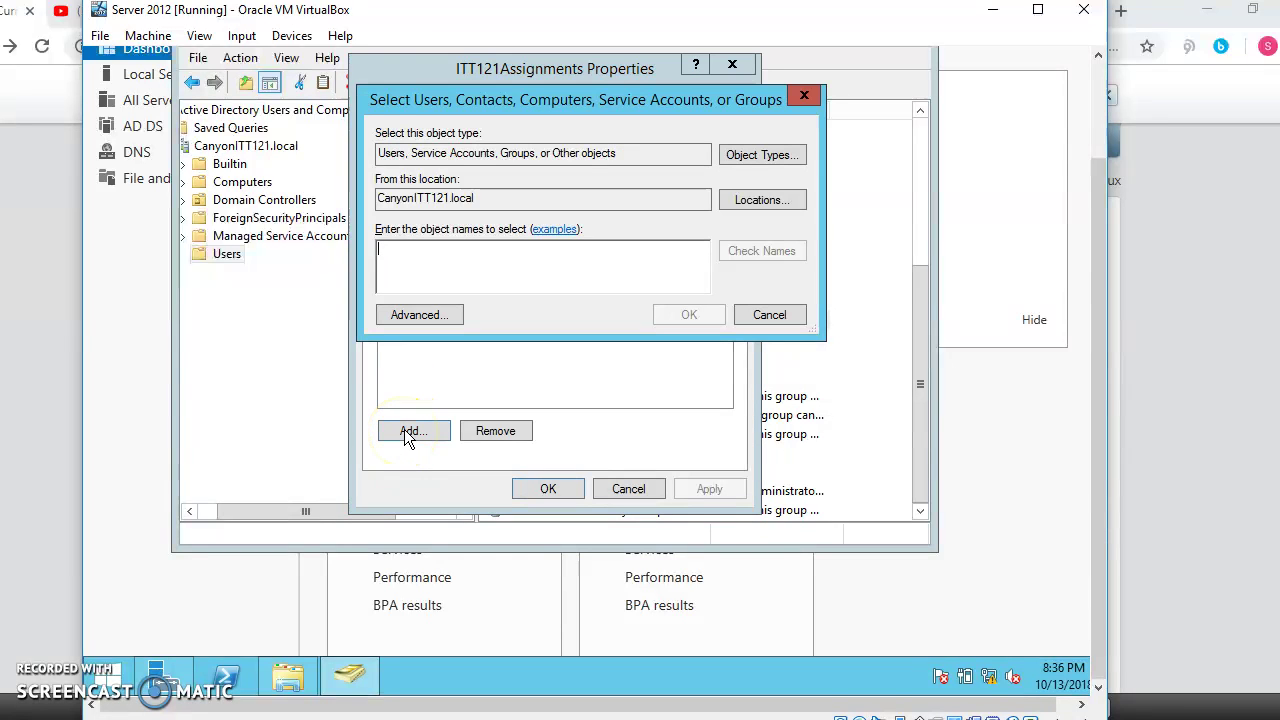
type("diana")
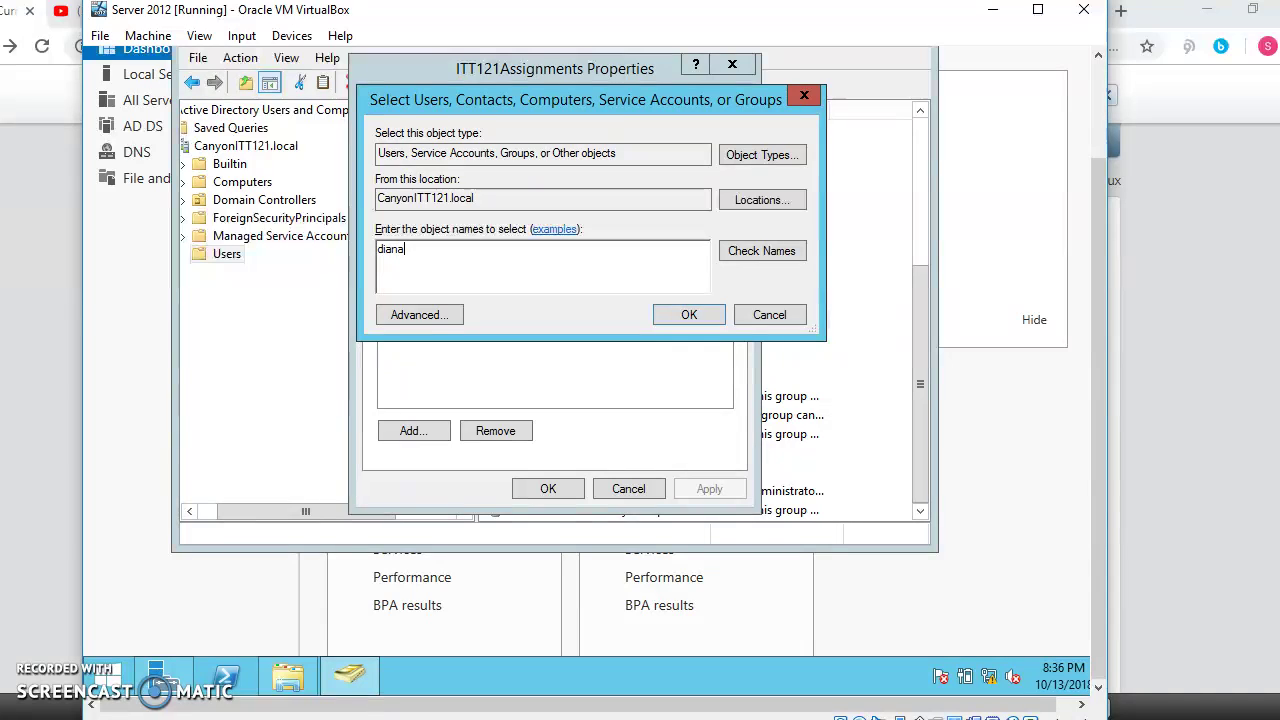
left_click(746, 252)
left_click(689, 314)
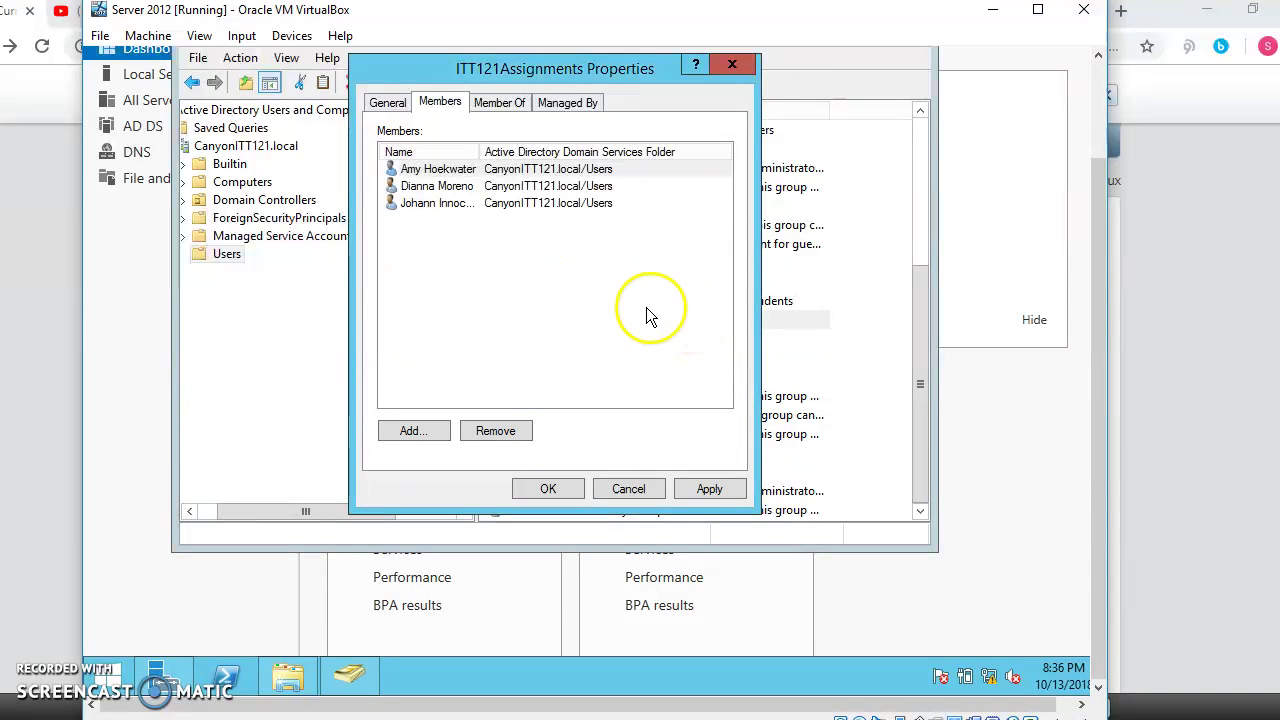
Step: Add two more student users to ITT121Assignments, then apply so it has five members
left_click(406, 433)
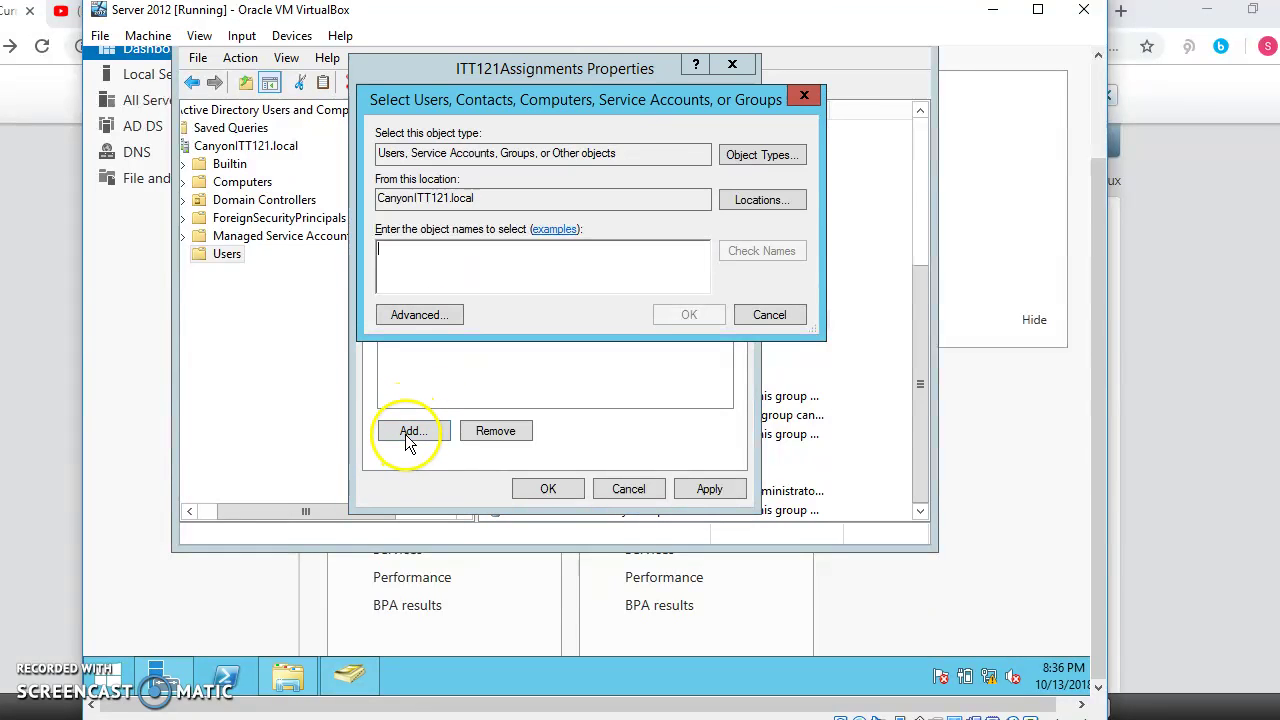
type("e")
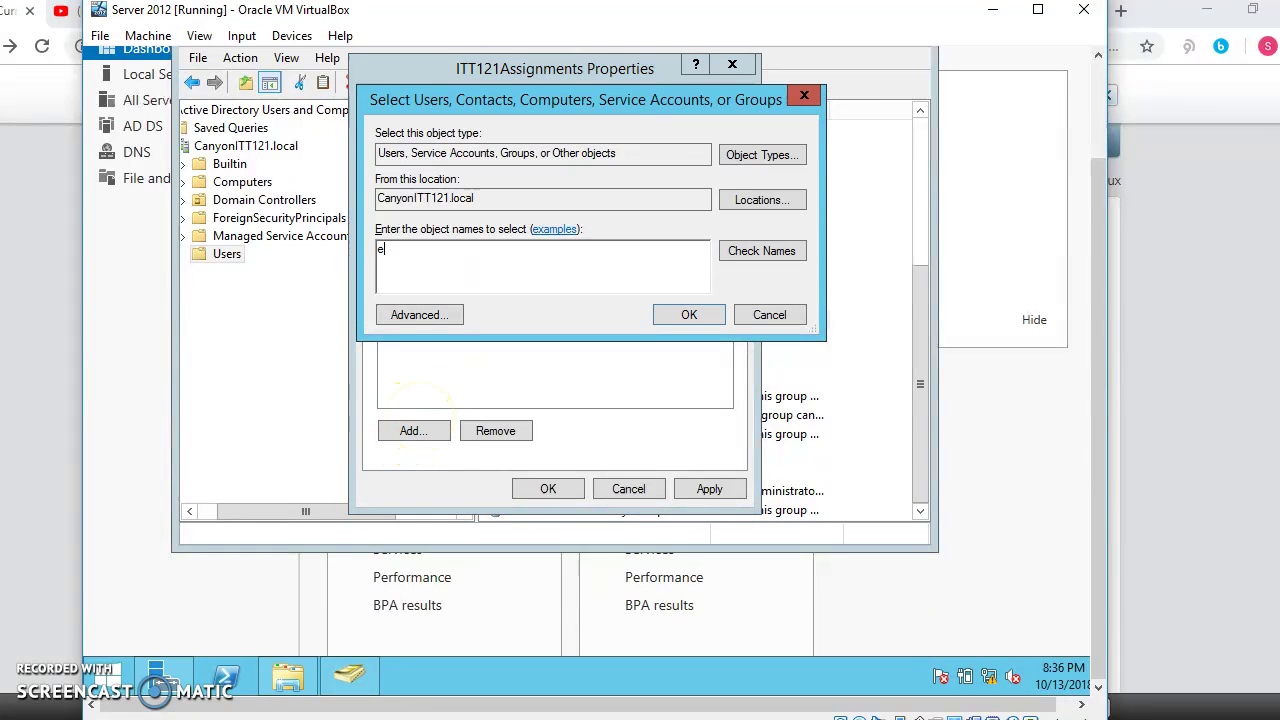
type("liza")
key("BackSpace")
key("BackSpace")
type("zaa")
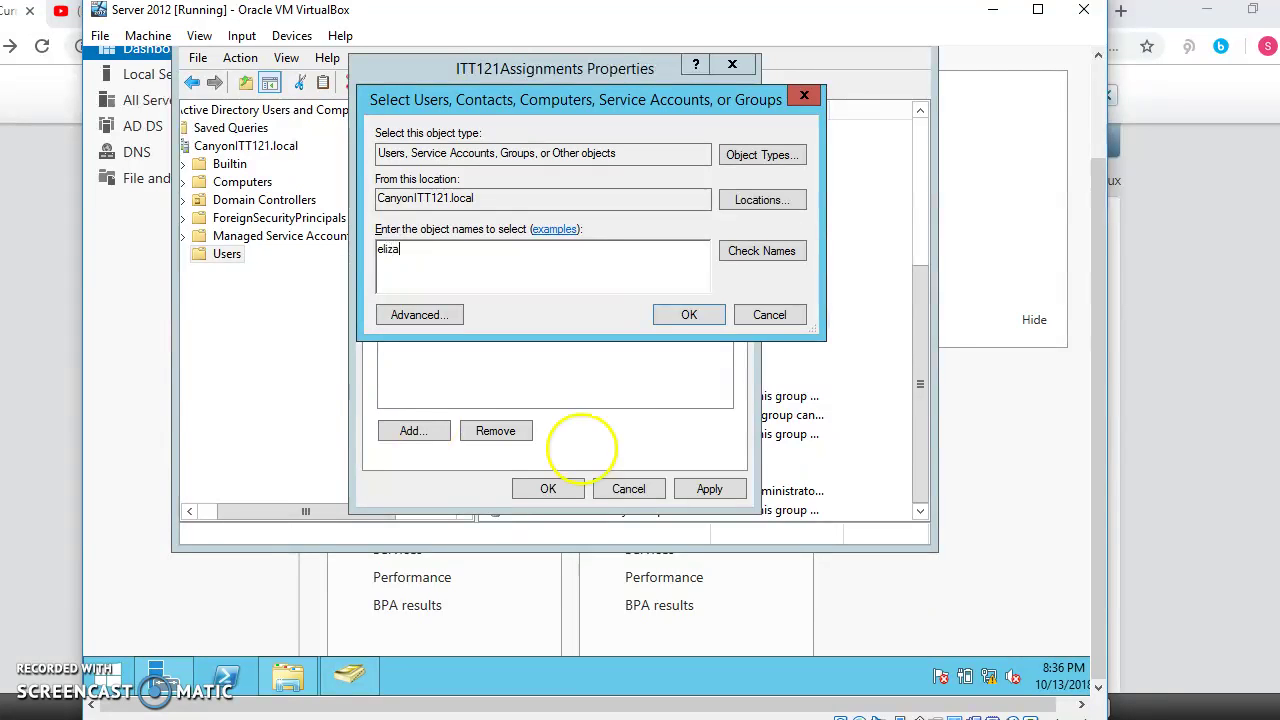
left_click(773, 262)
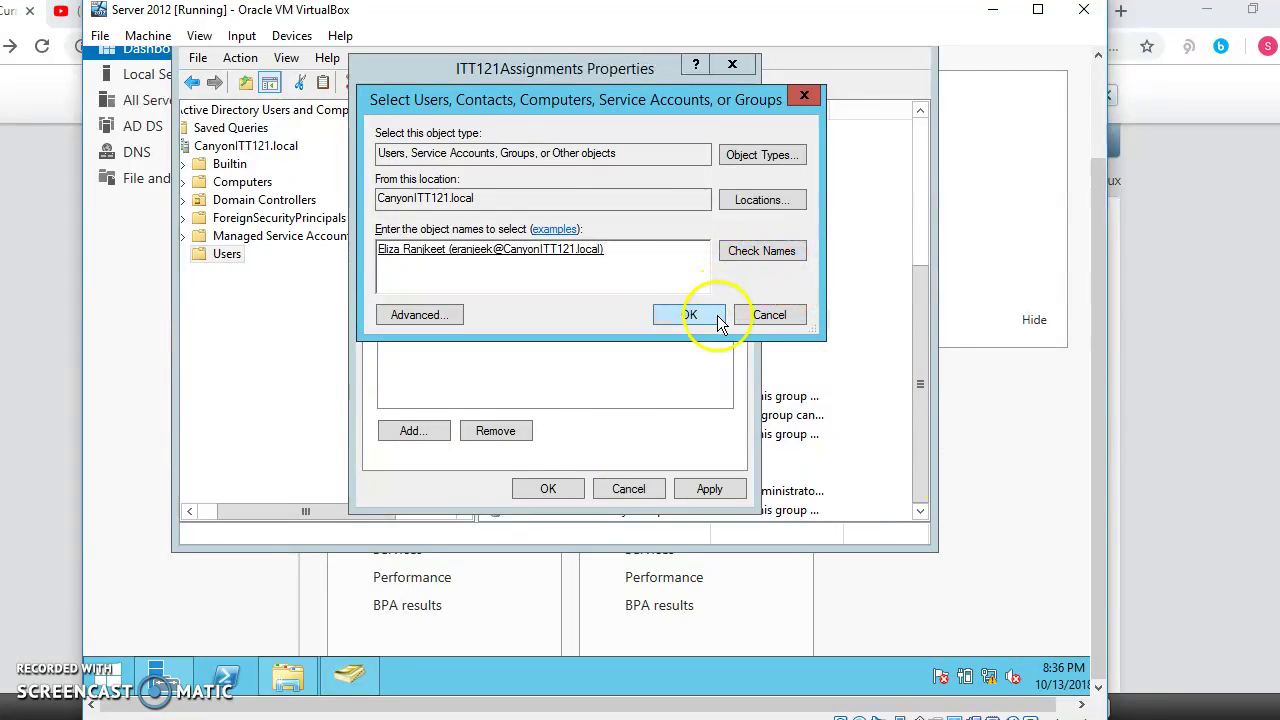
left_click(705, 315)
left_click(406, 429)
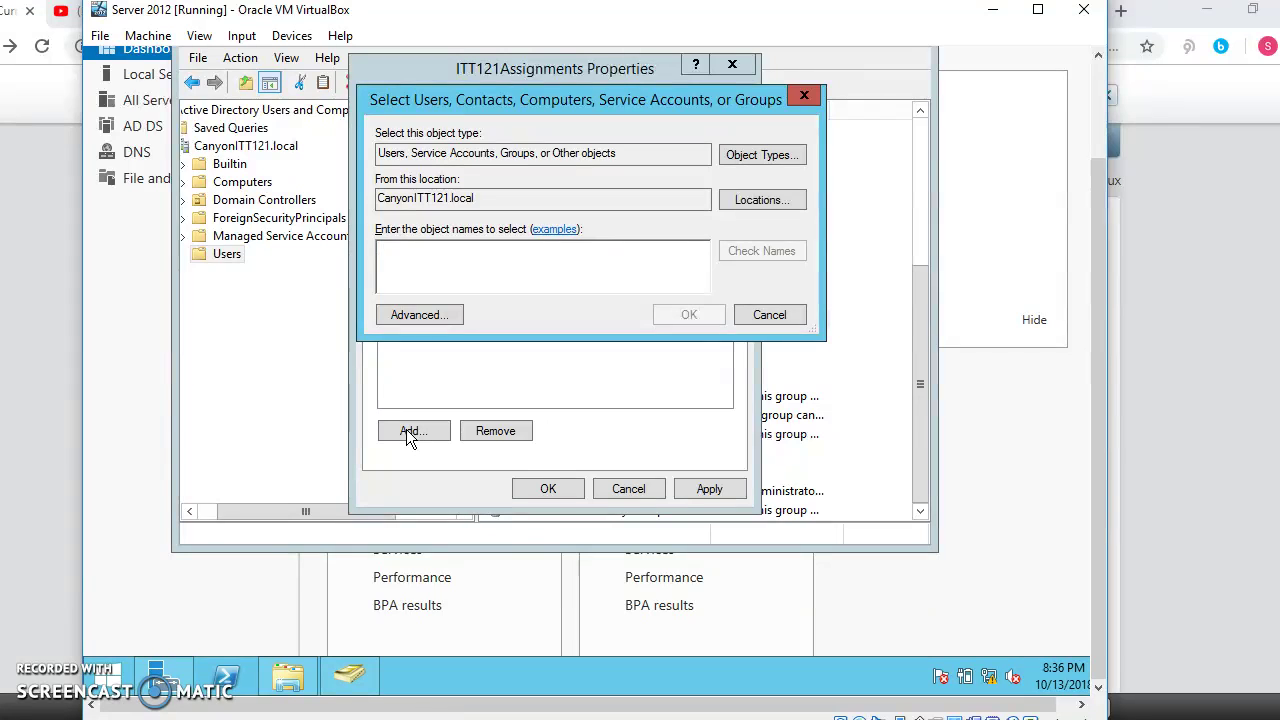
type("jeff")
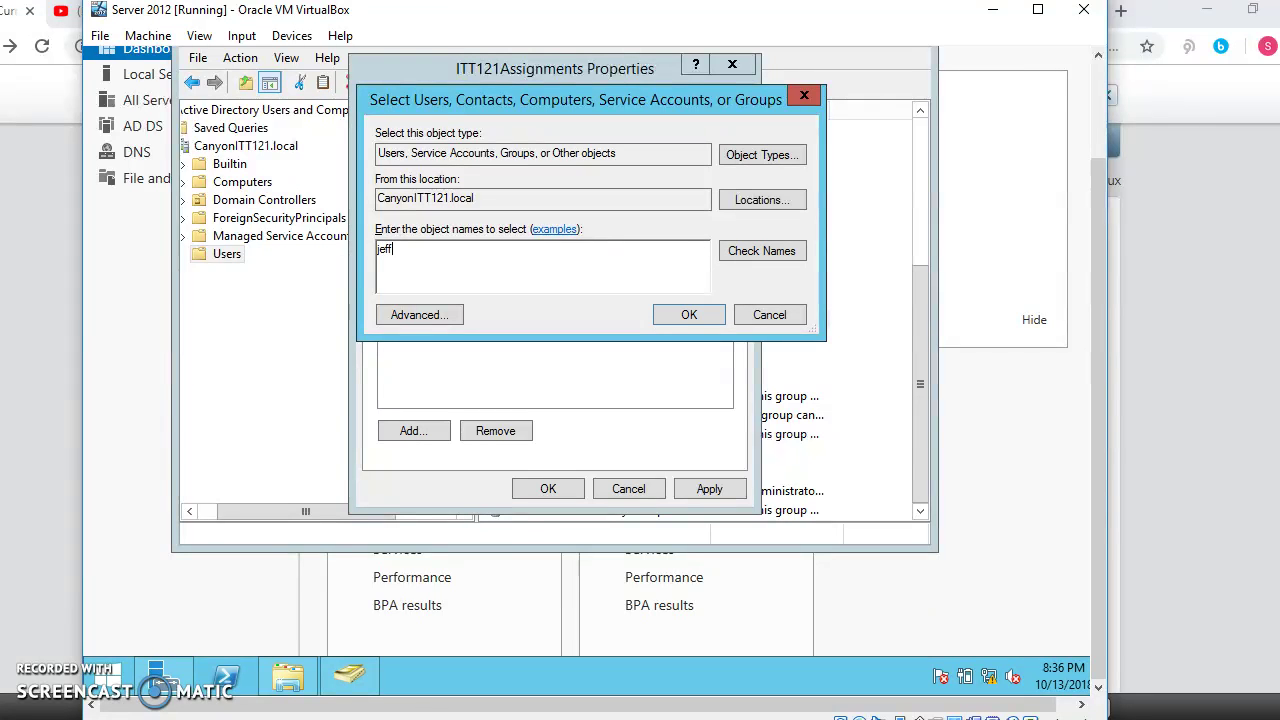
left_click(797, 252)
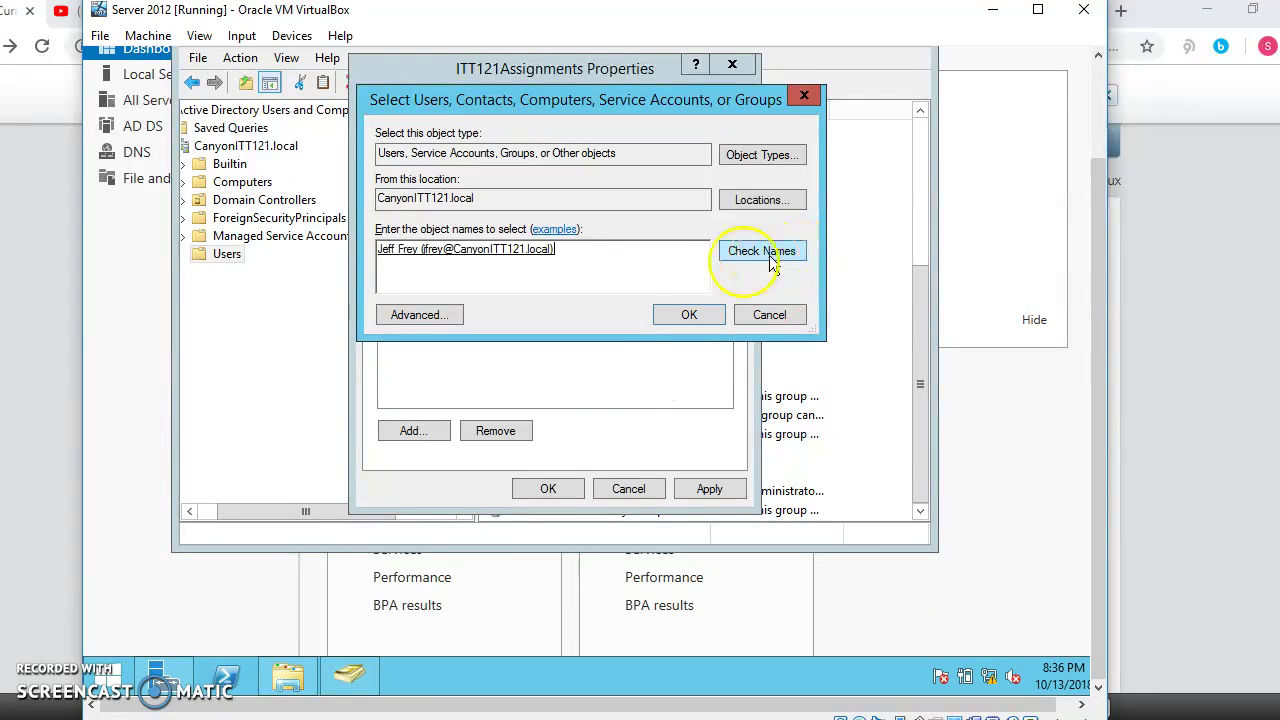
left_click(689, 316)
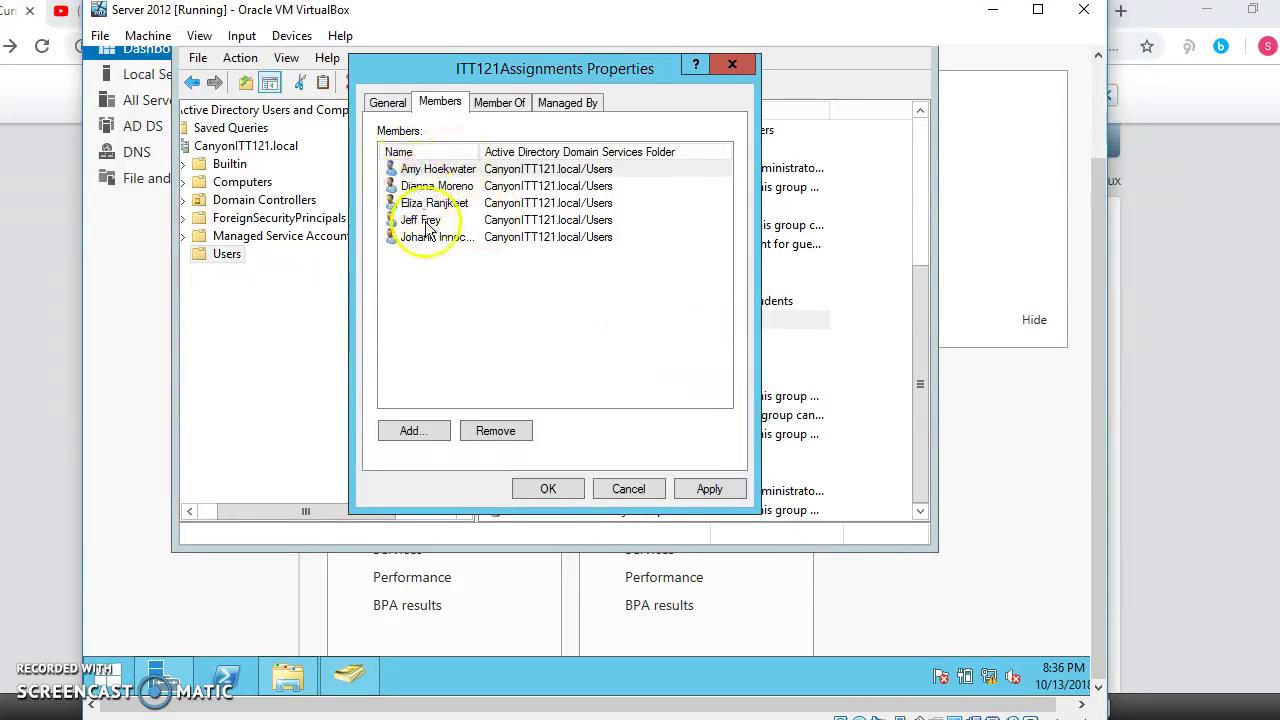
left_click(707, 488)
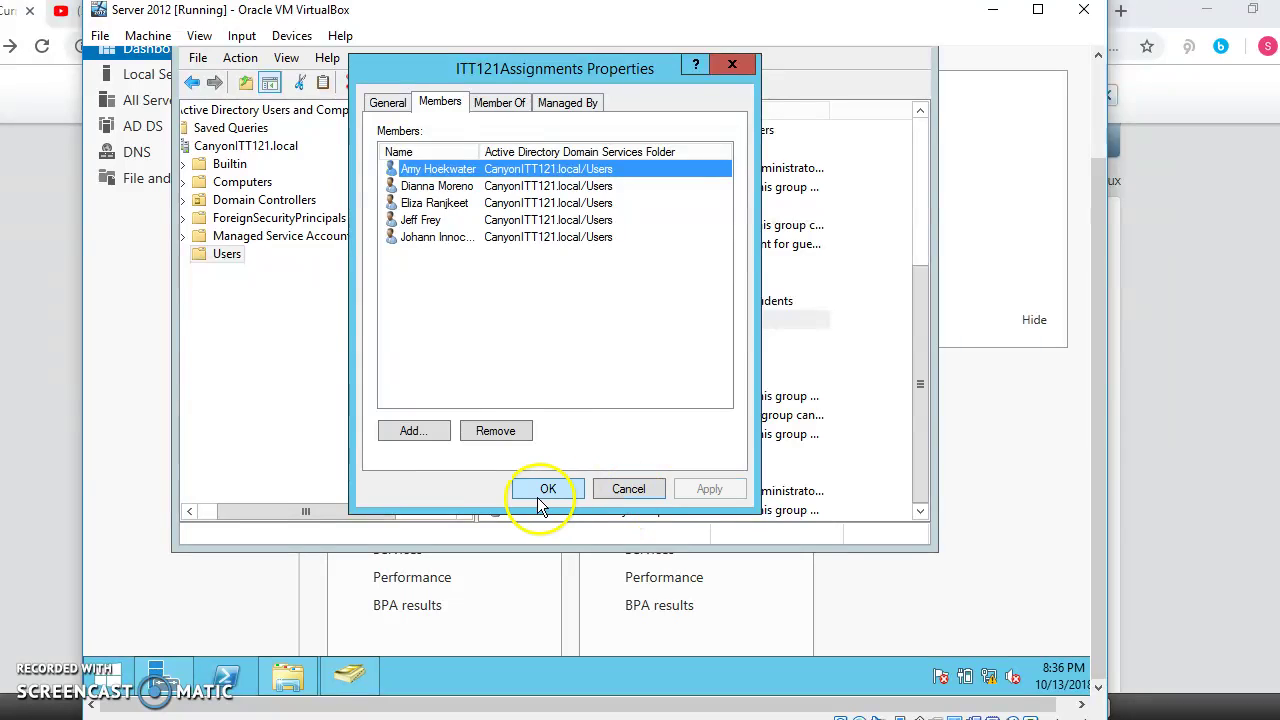
left_click(548, 488)
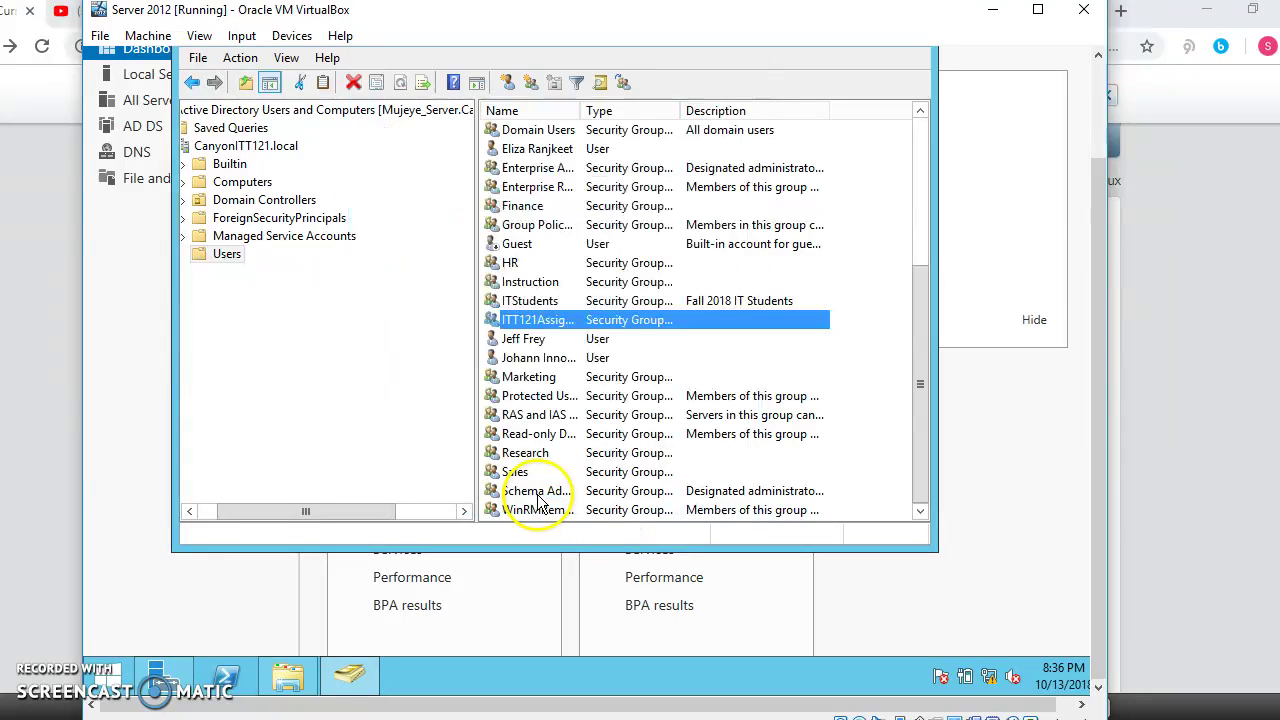
Step: Add the newly created user to the ITStudents Members list as its fifth member and apply
right_click(518, 302)
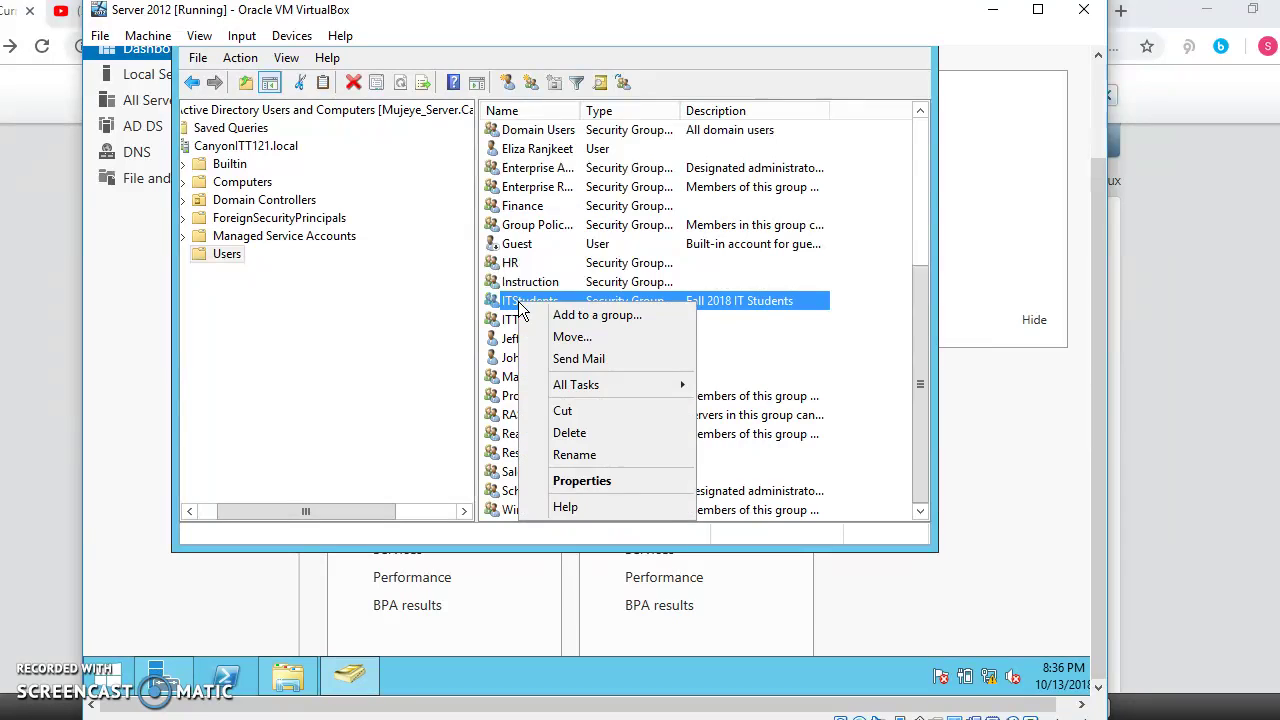
left_click(600, 482)
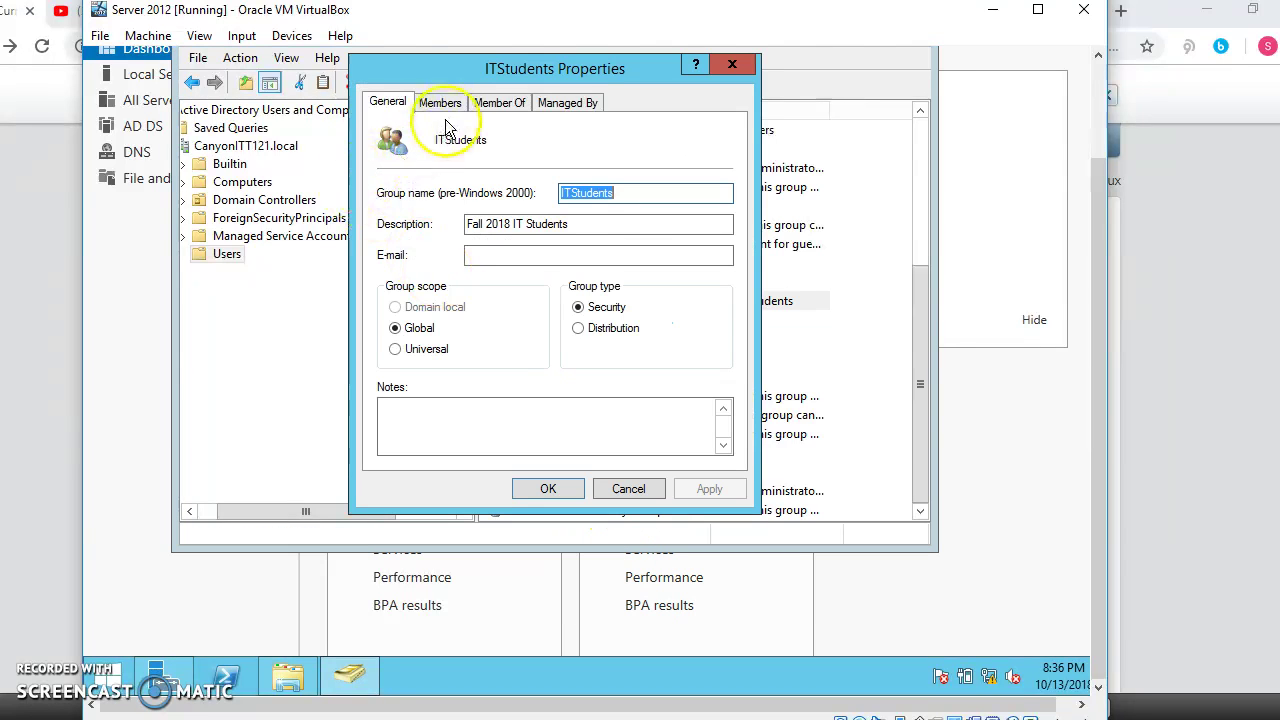
left_click(441, 102)
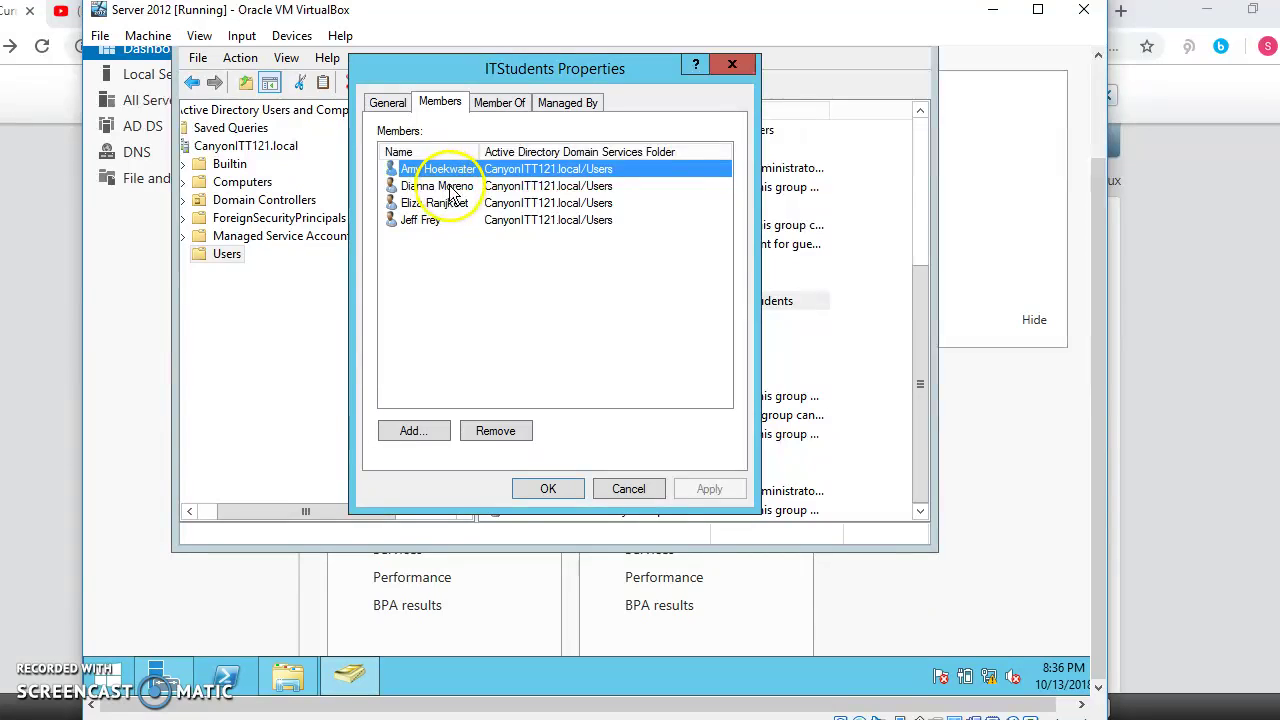
left_click(415, 426)
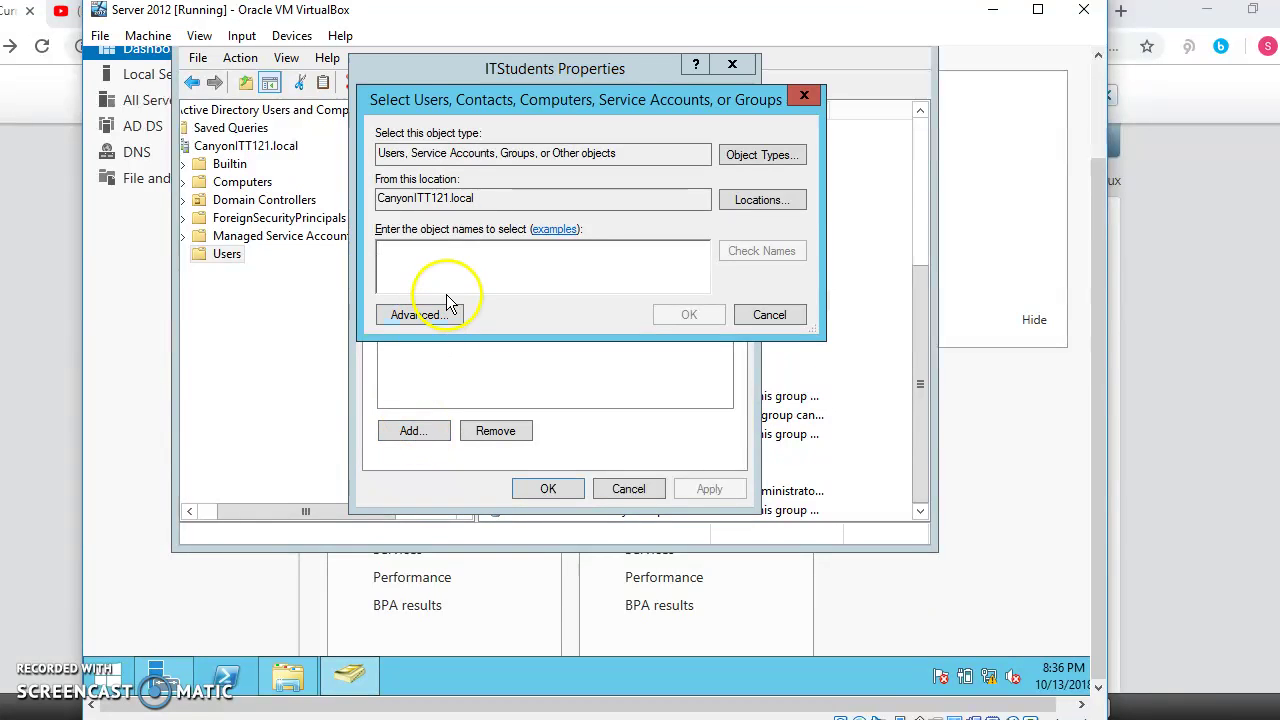
type("joha")
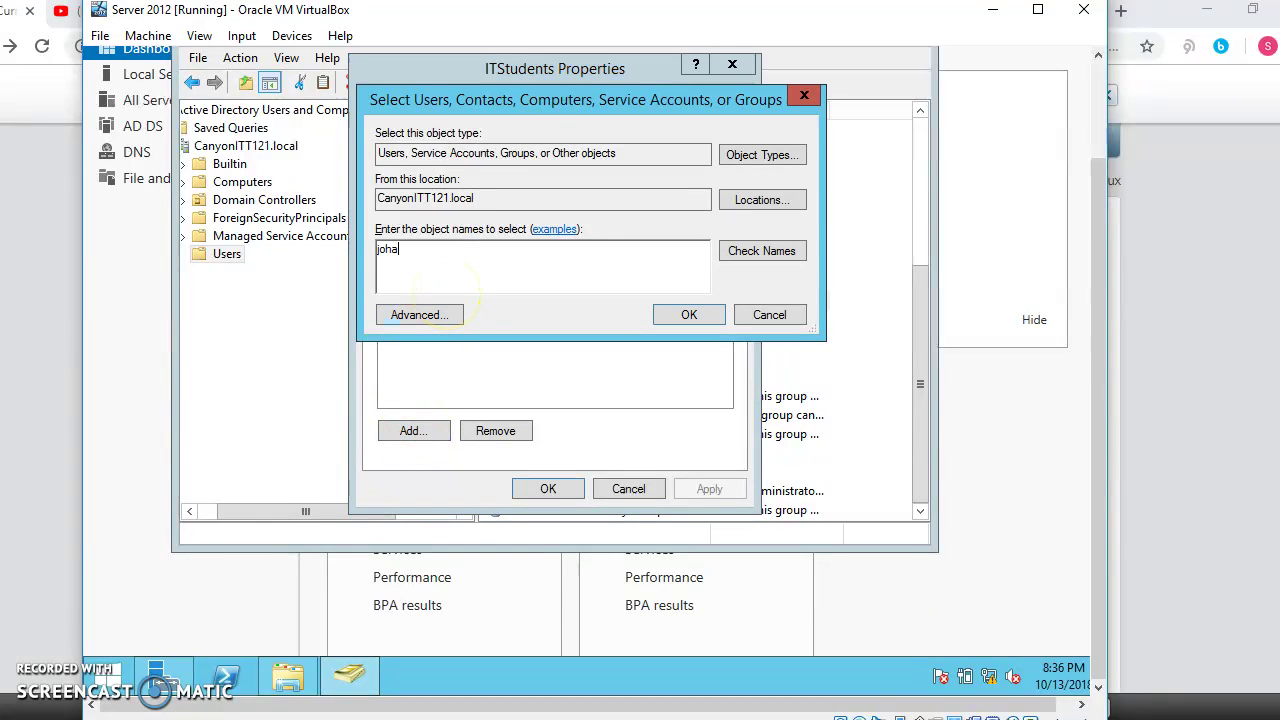
type("nn")
left_click(776, 251)
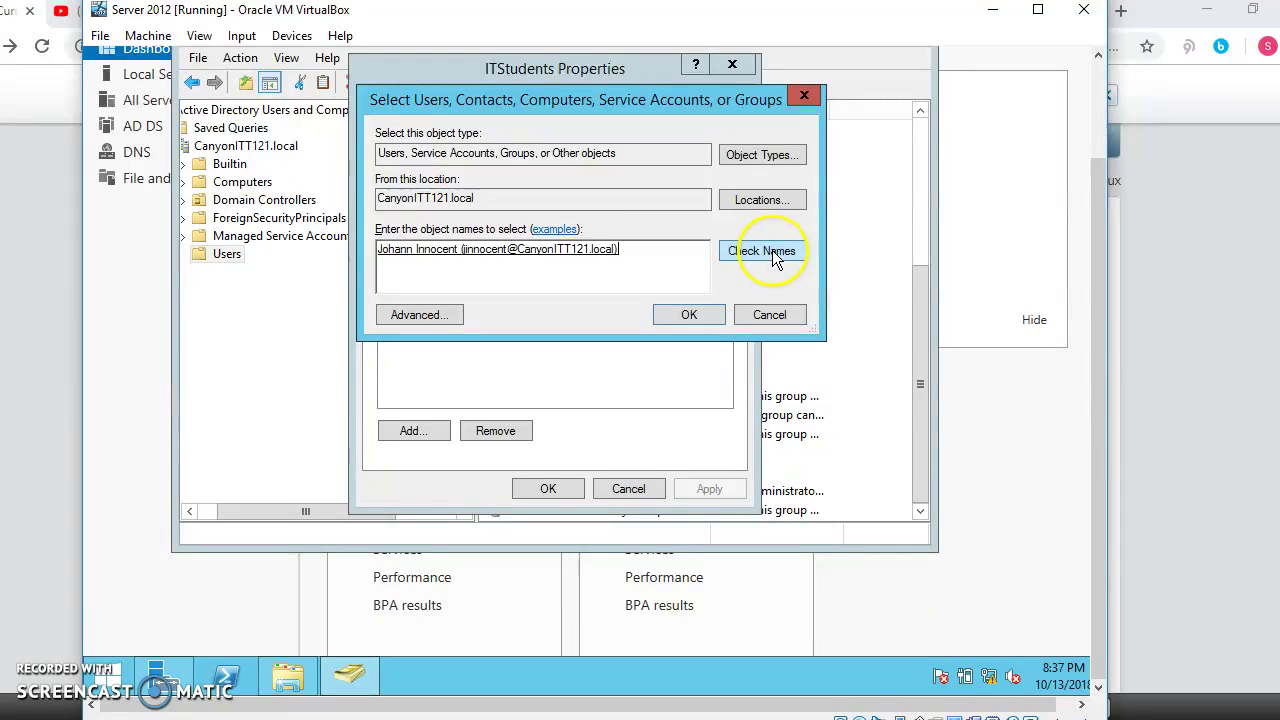
left_click(712, 314)
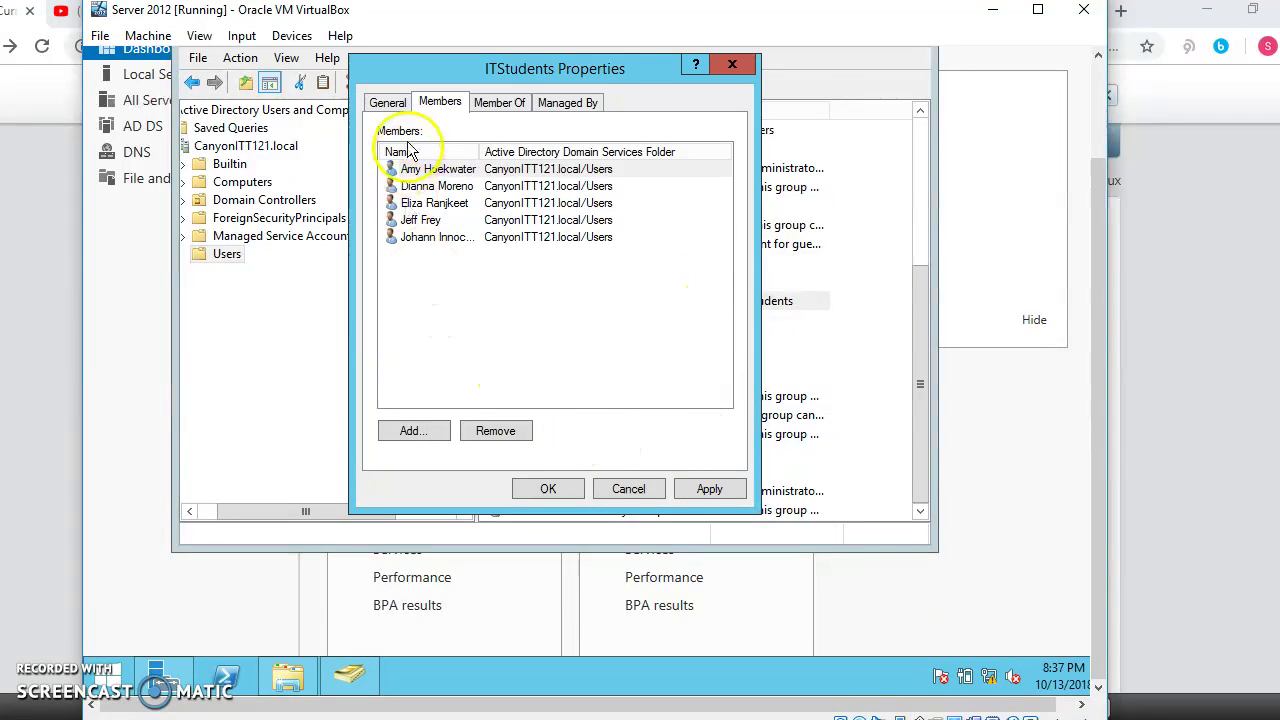
left_click(720, 488)
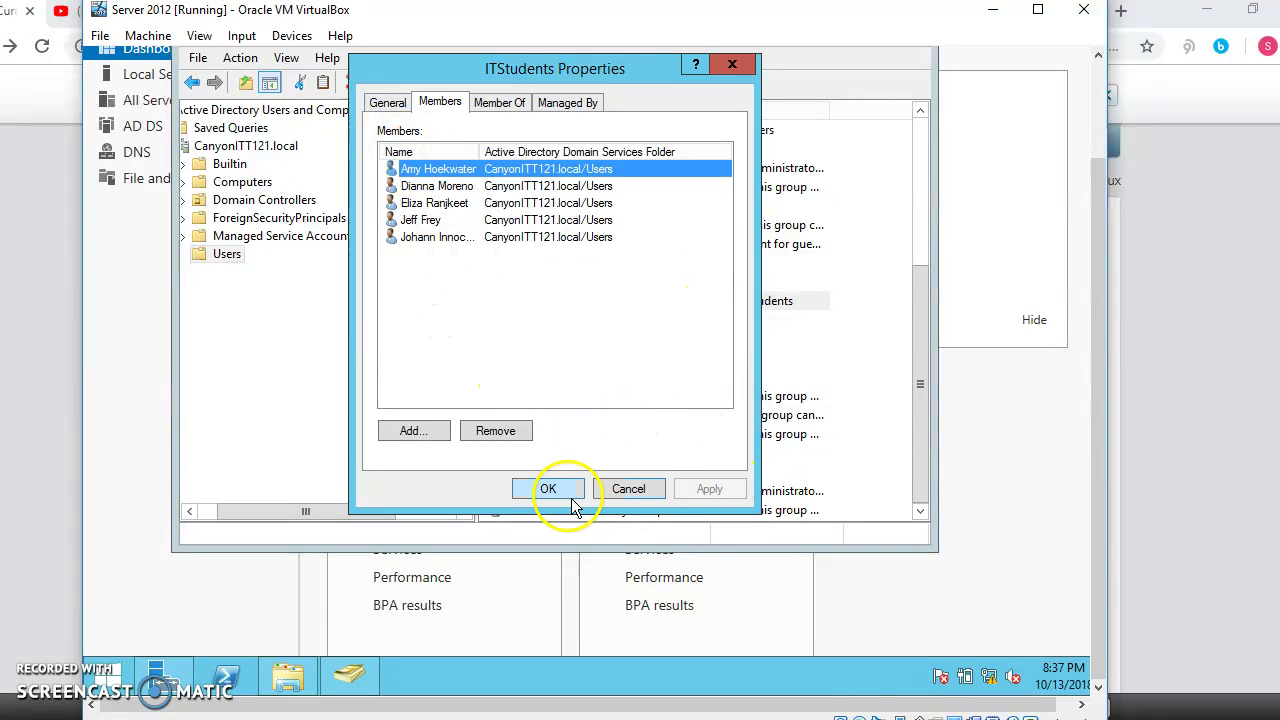
left_click(564, 491)
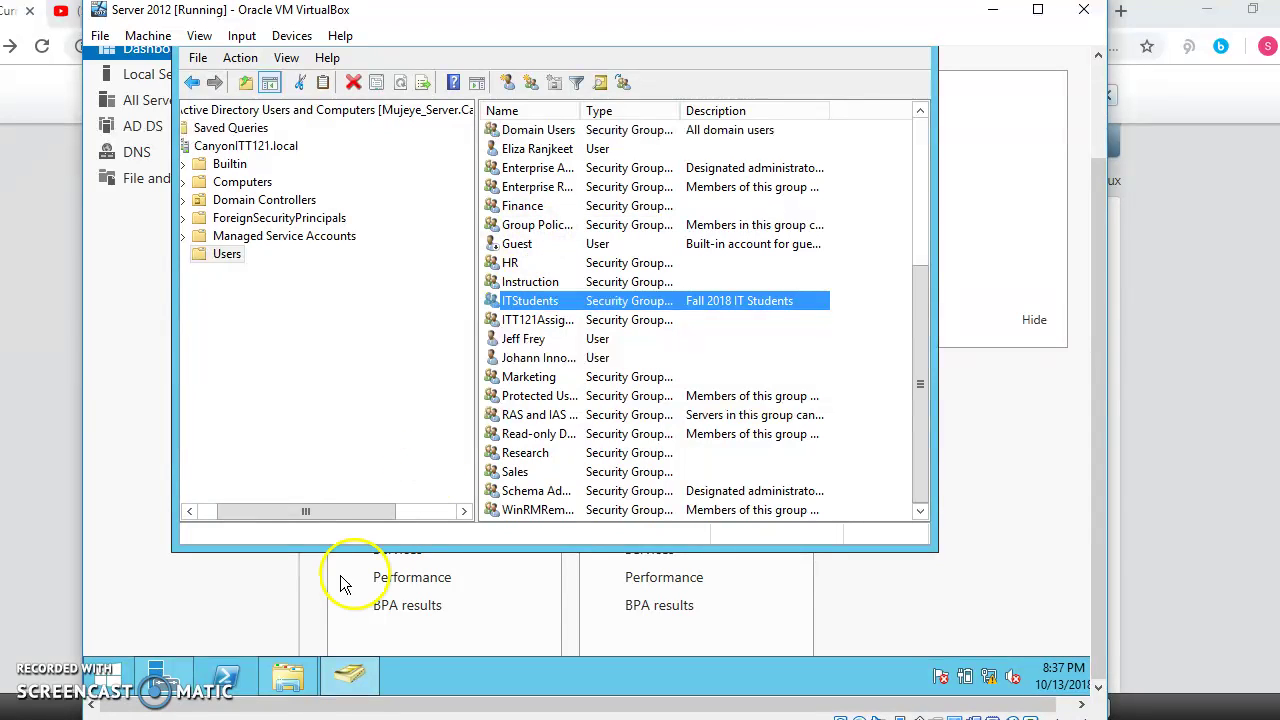
Step: Bring up the Local Disk (C:) window and open the Budget folder's Properties
left_click(300, 688)
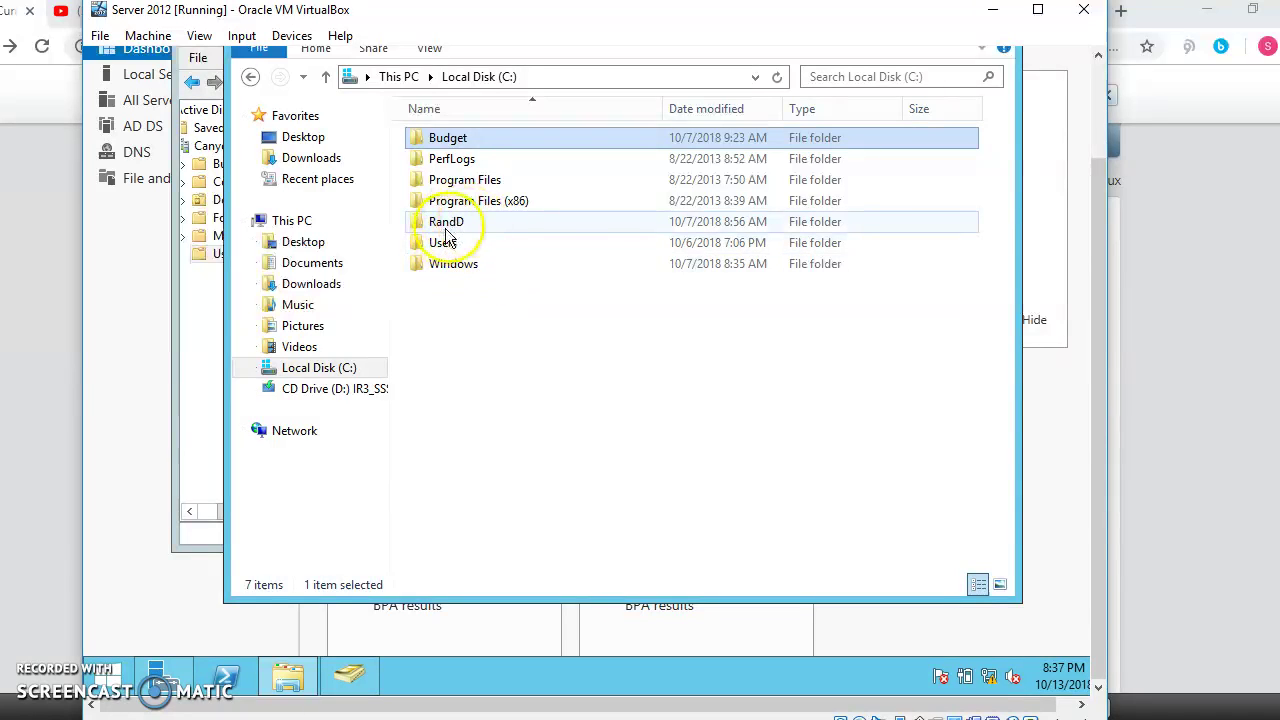
mouse_move(463, 226)
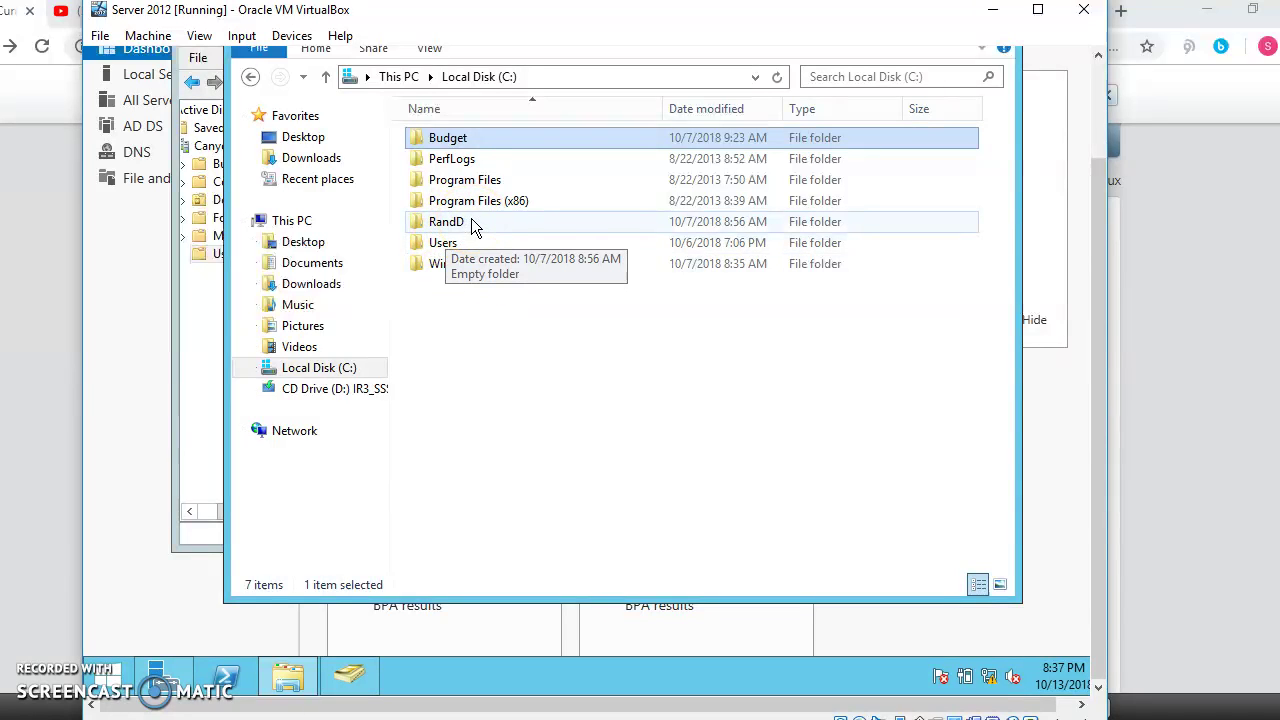
left_click(456, 226)
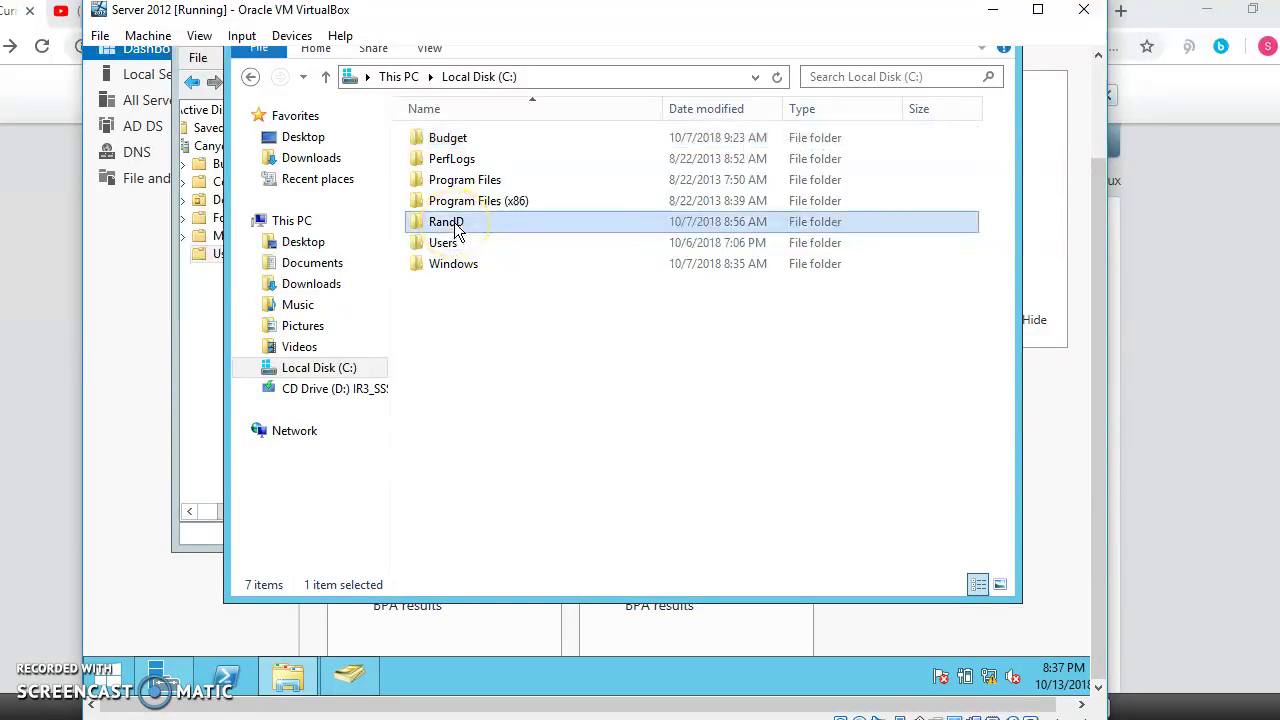
left_click(450, 142)
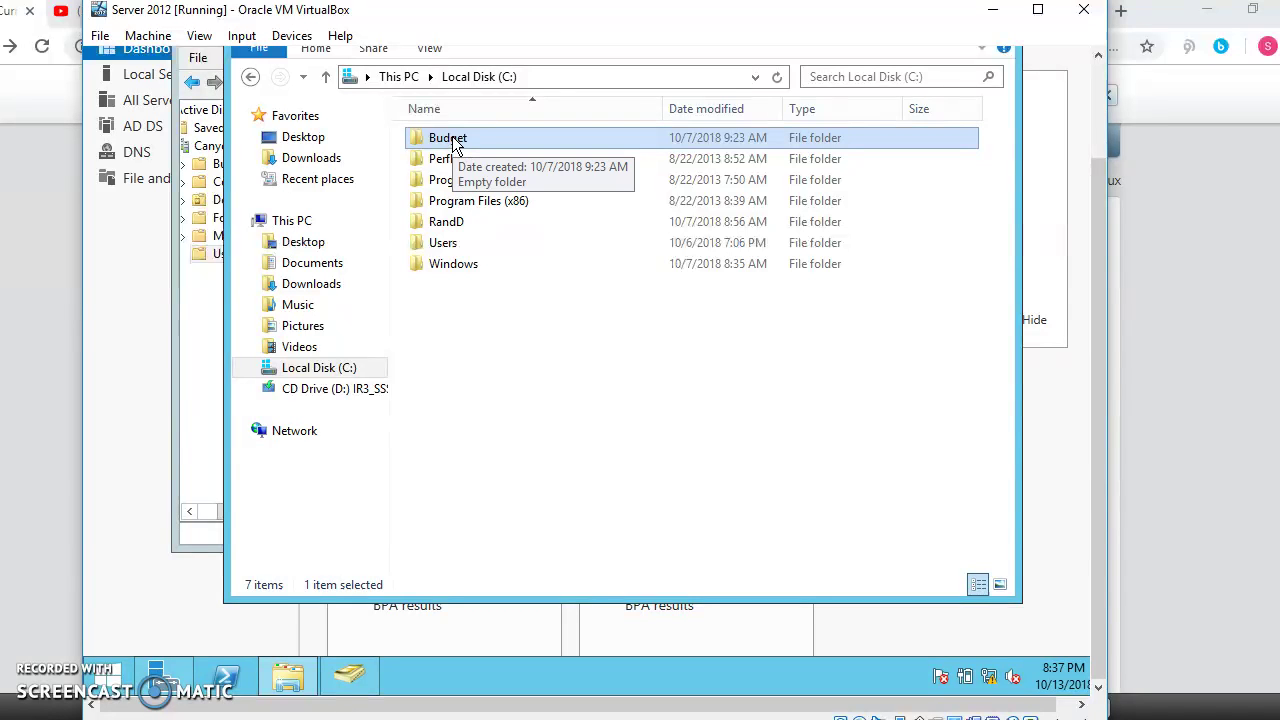
right_click(453, 144)
left_click(531, 434)
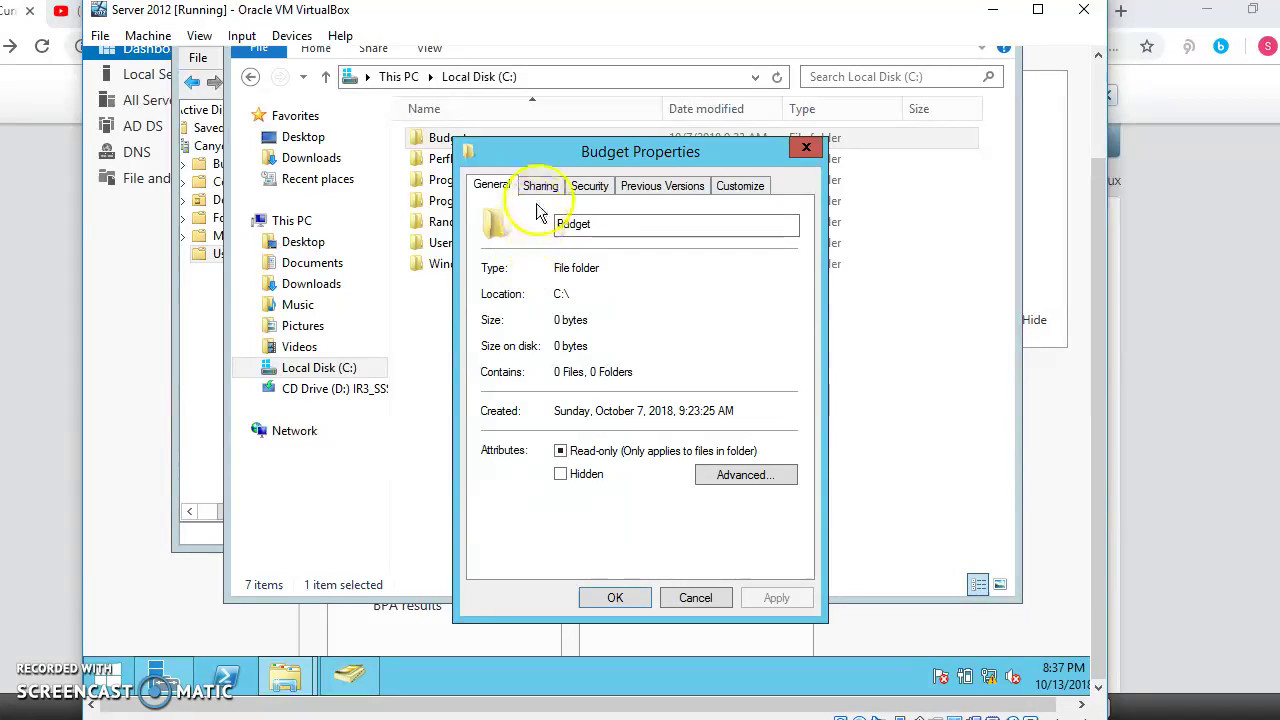
Step: Review the Budget folder's security permissions for the ITStudents and Finance groups
left_click(552, 187)
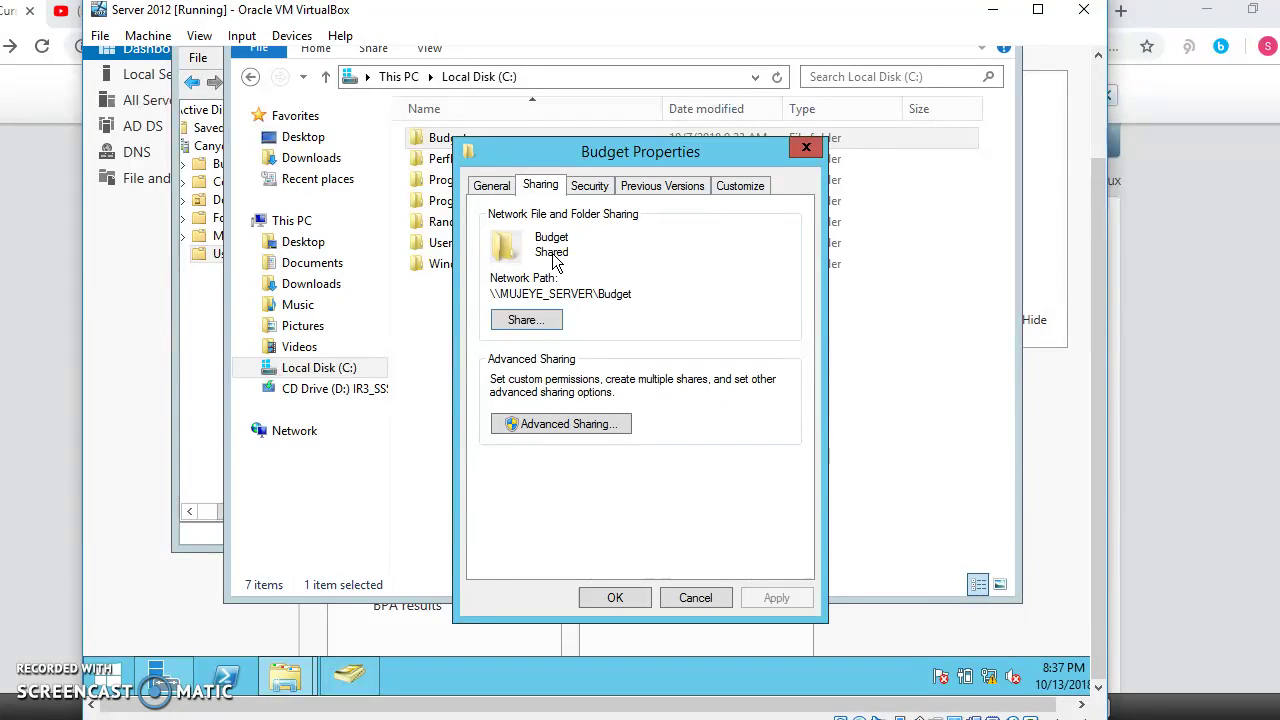
left_click(589, 188)
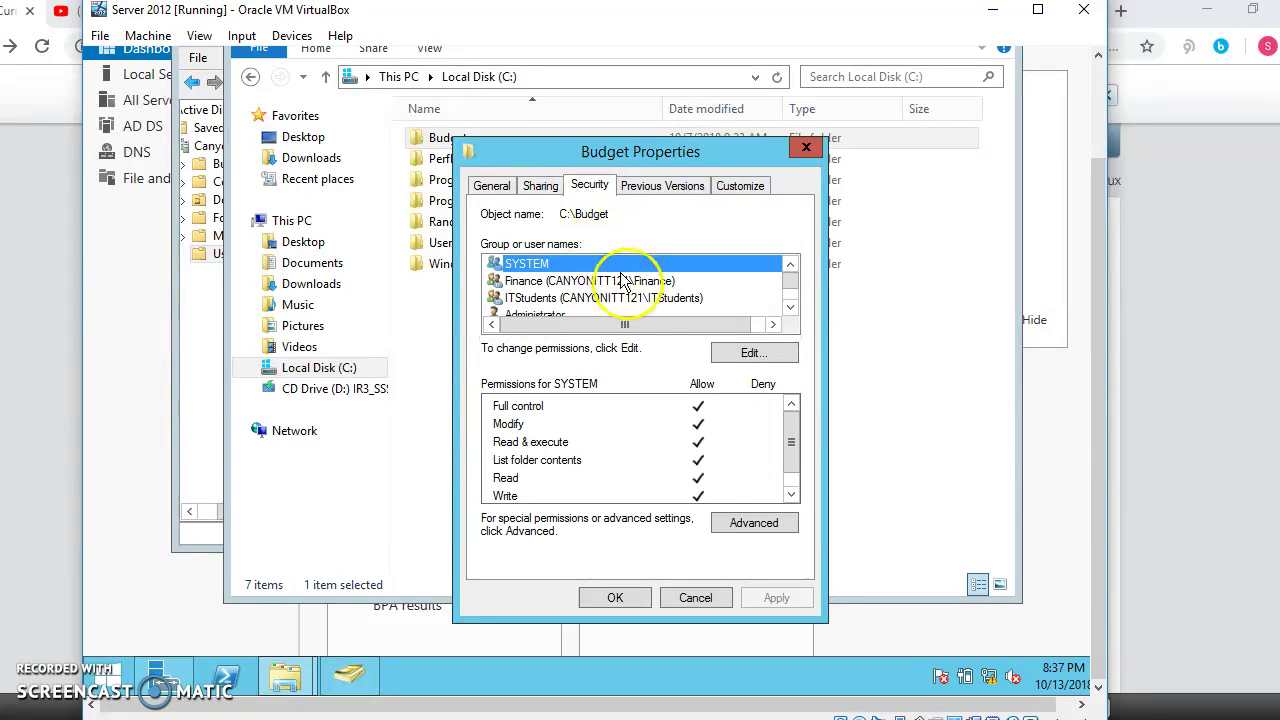
scroll(636, 287, "down", 1)
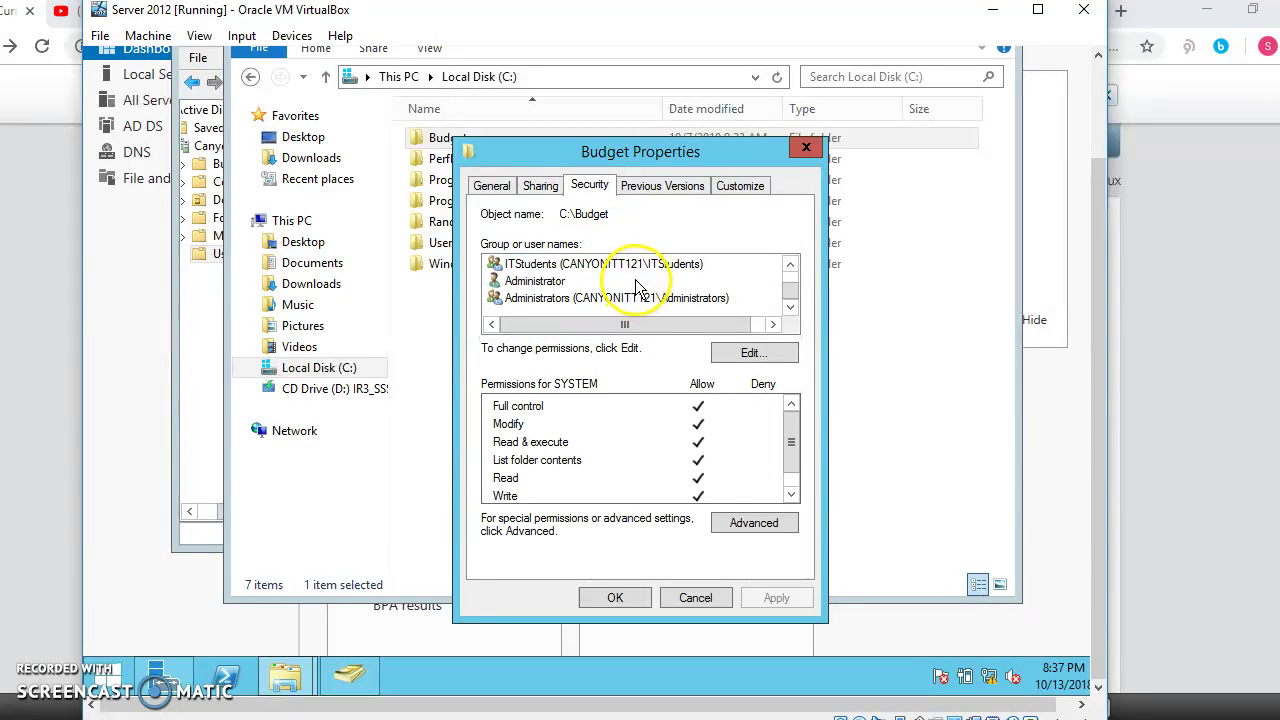
scroll(636, 287, "up", 1)
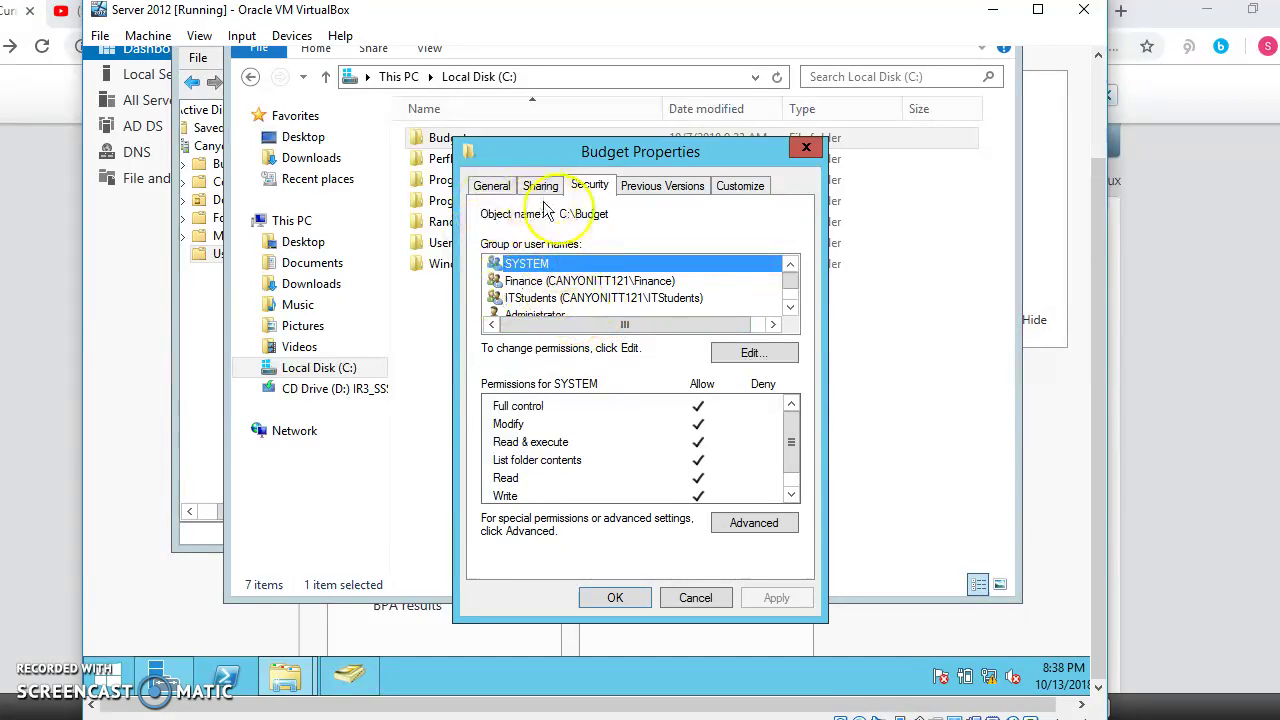
left_click(553, 299)
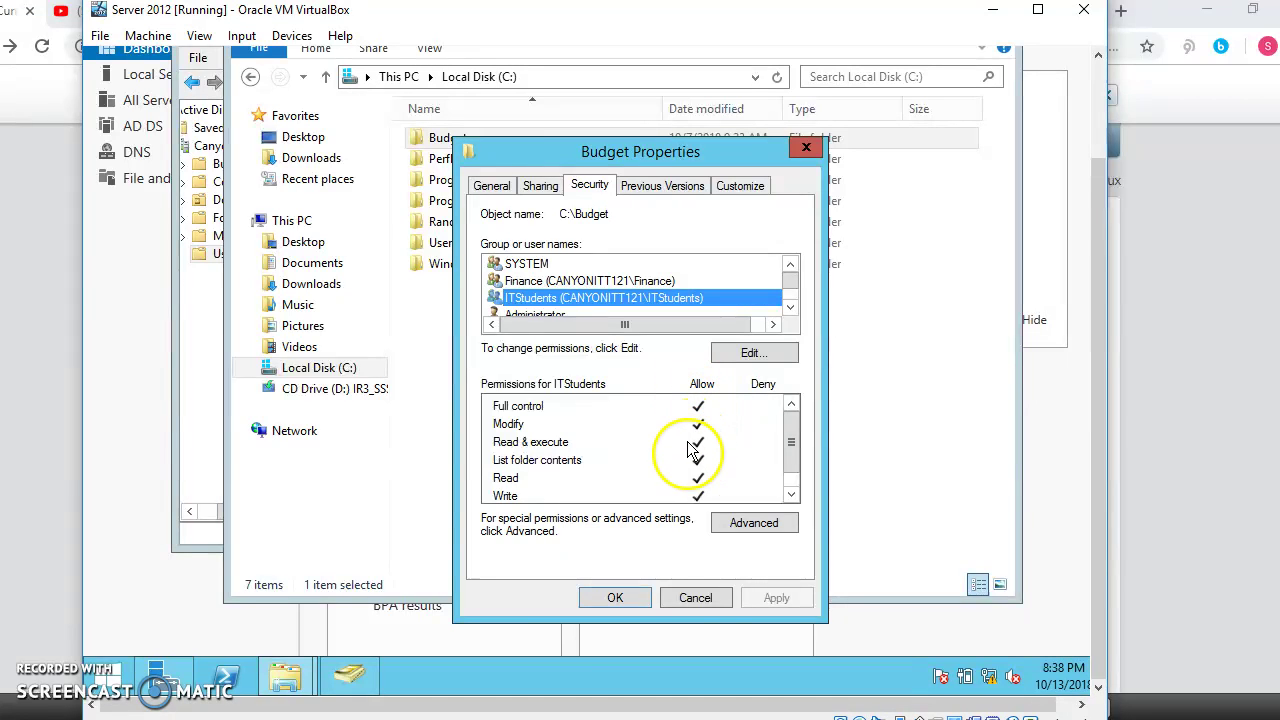
left_click(545, 282)
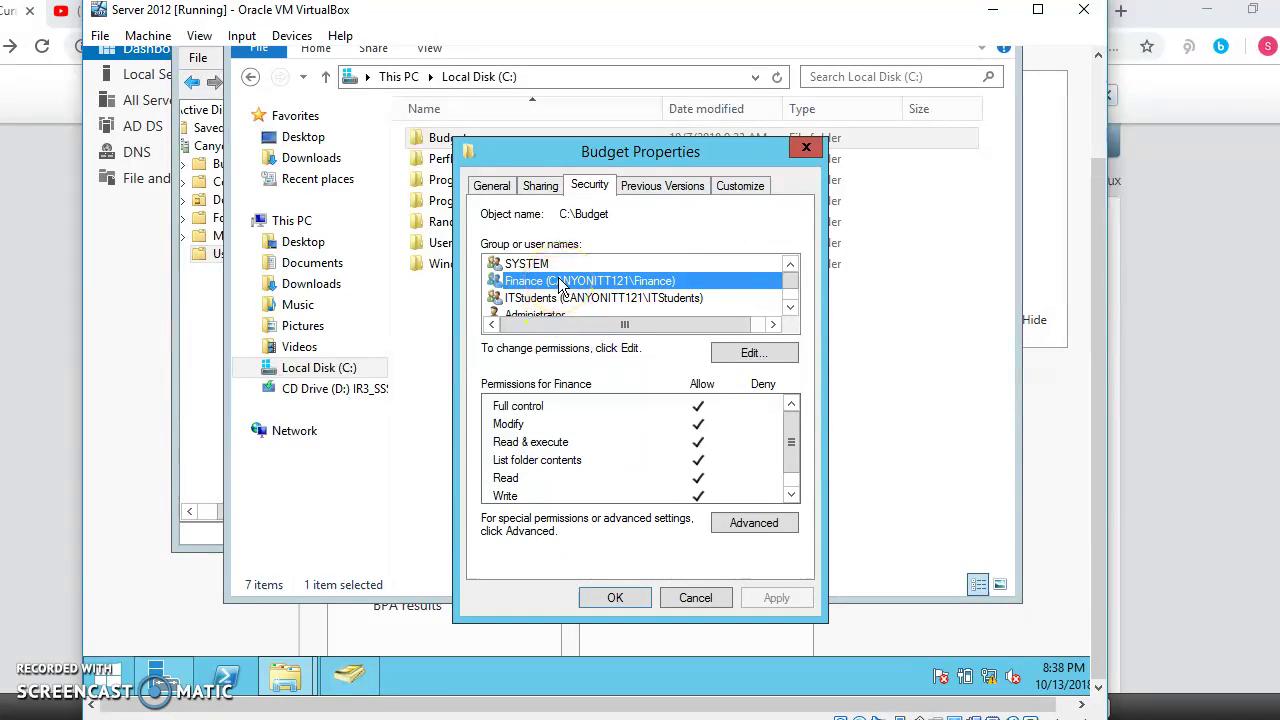
scroll(560, 285, "down", 1)
scroll(560, 285, "down", 1)
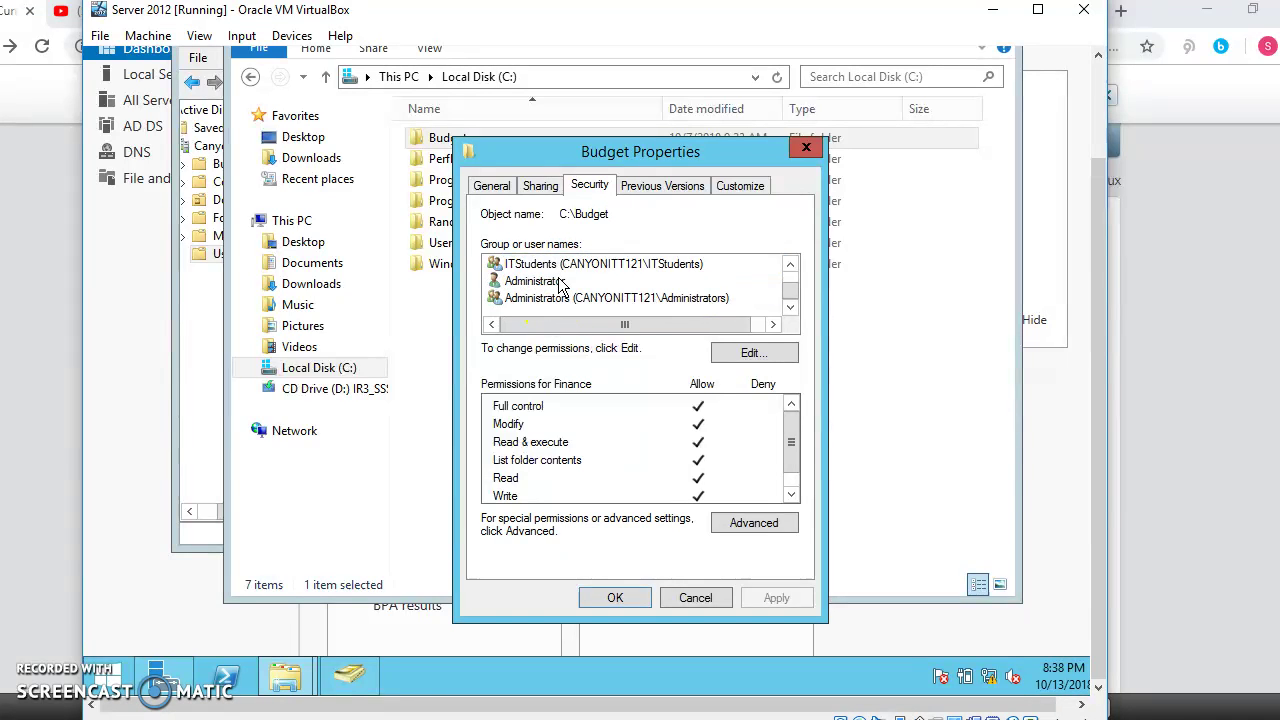
scroll(560, 285, "up", 2)
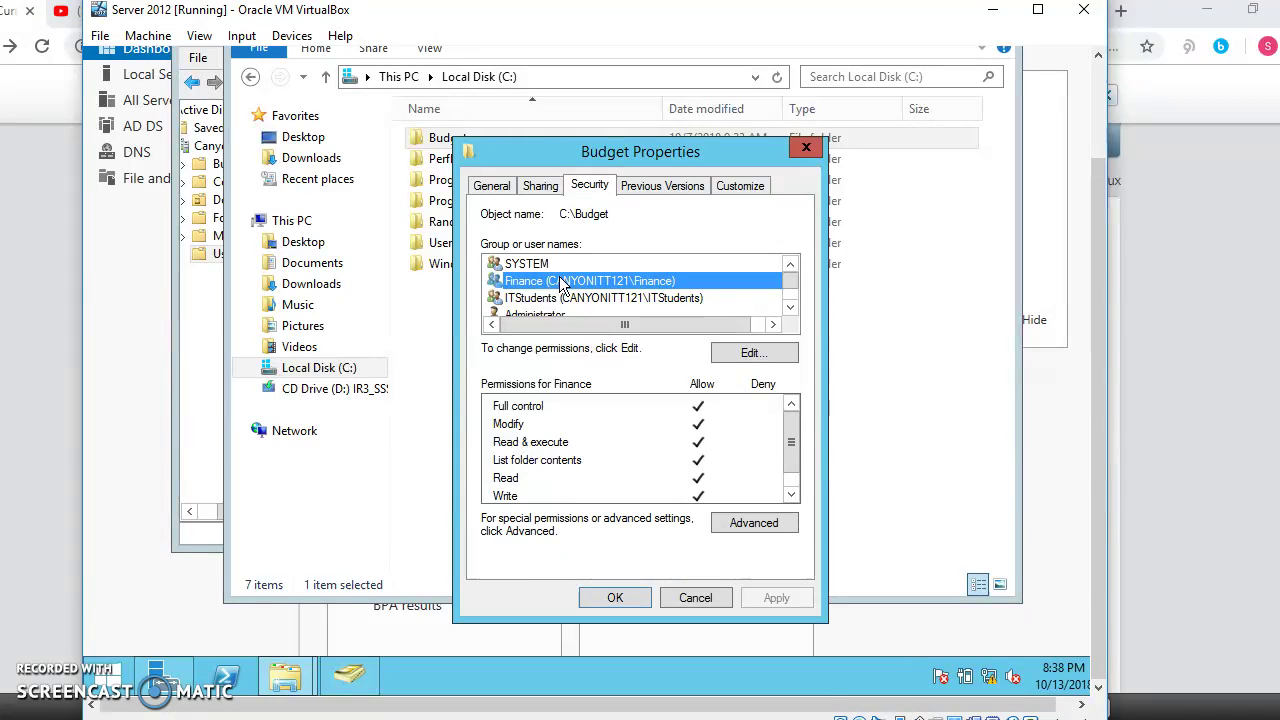
Step: Remove SYSTEM's Full control on Budget, then recheck ITStudents, Finance and SYSTEM permissions
left_click(740, 358)
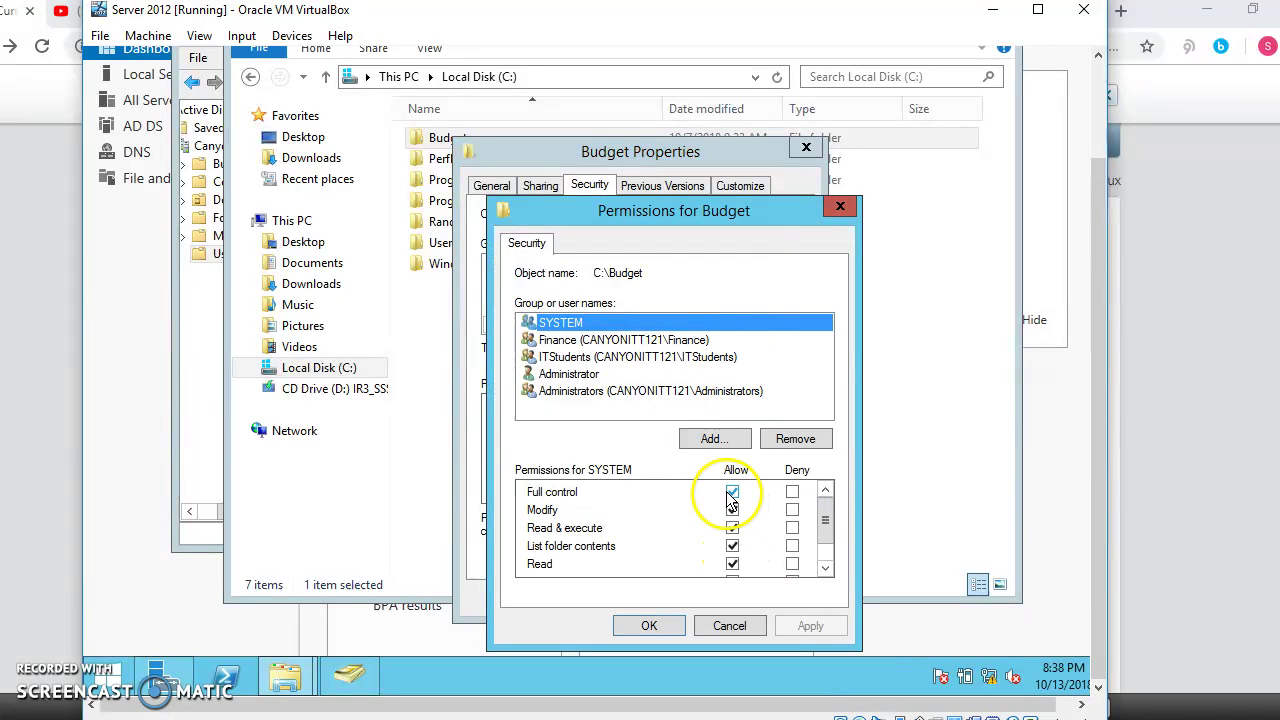
left_click(732, 493)
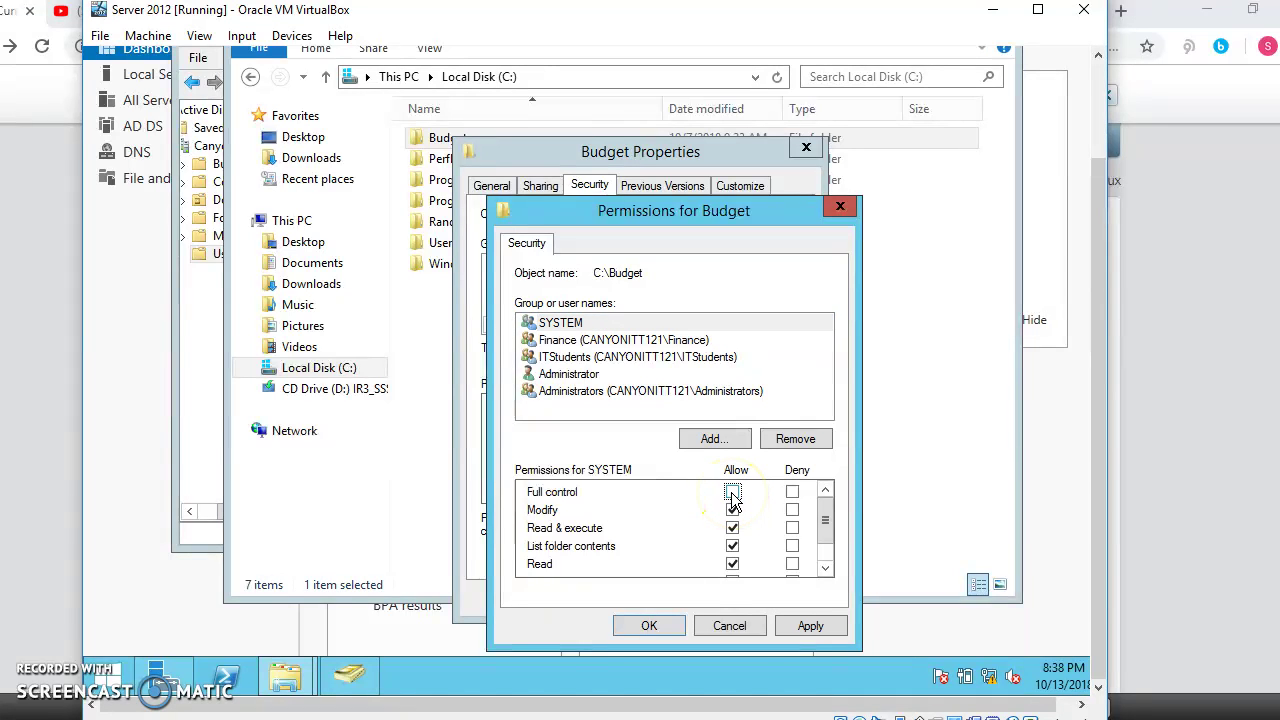
left_click(810, 625)
left_click(647, 626)
left_click(527, 284)
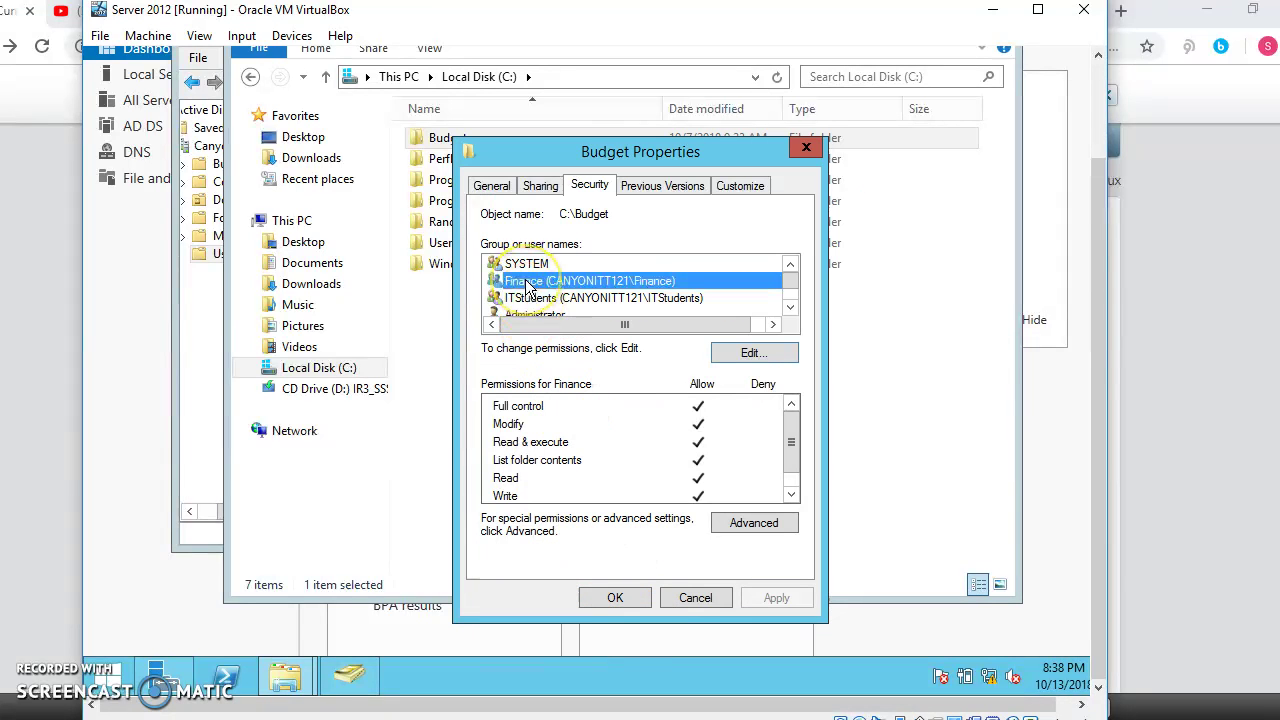
left_click(538, 299)
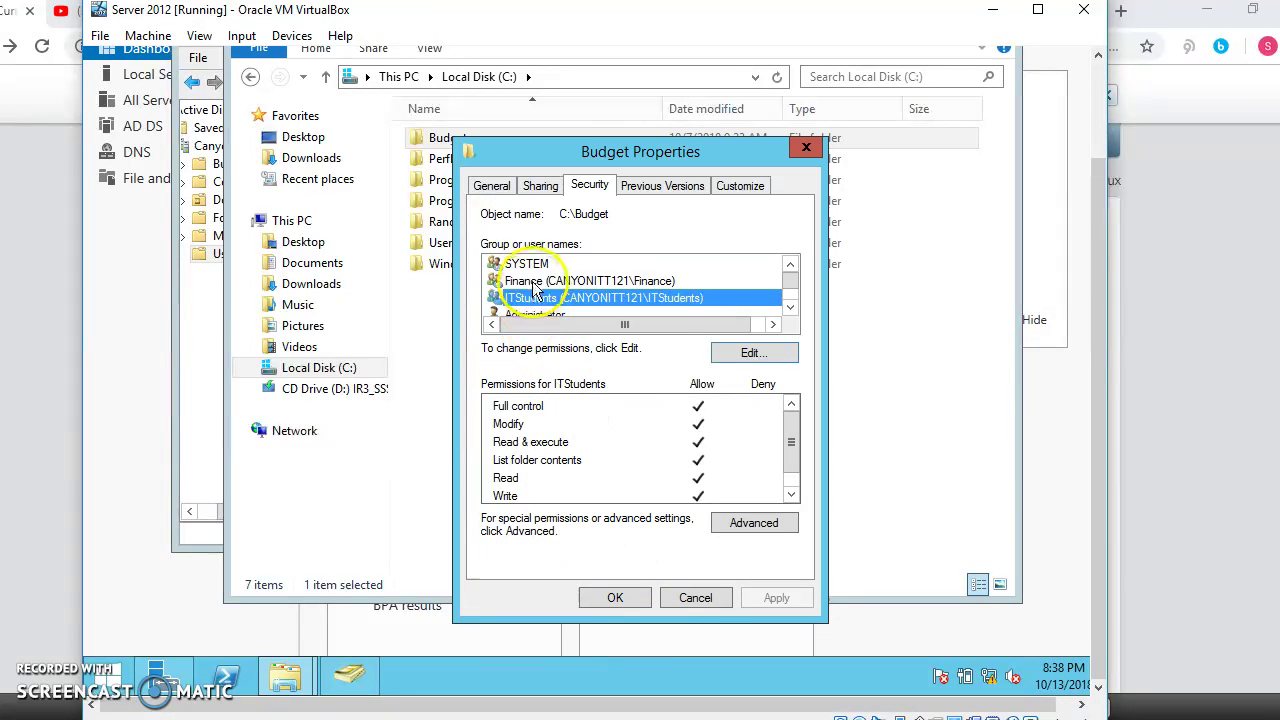
left_click(535, 283)
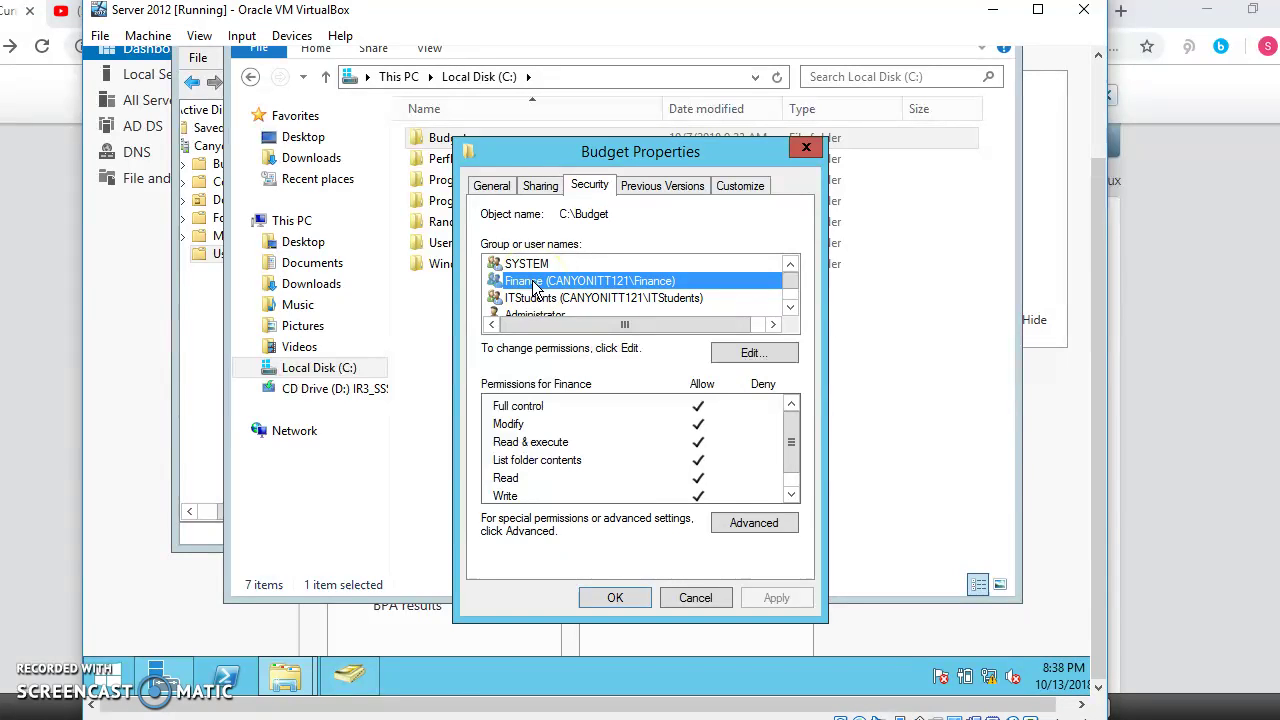
left_click(521, 266)
left_click(520, 283)
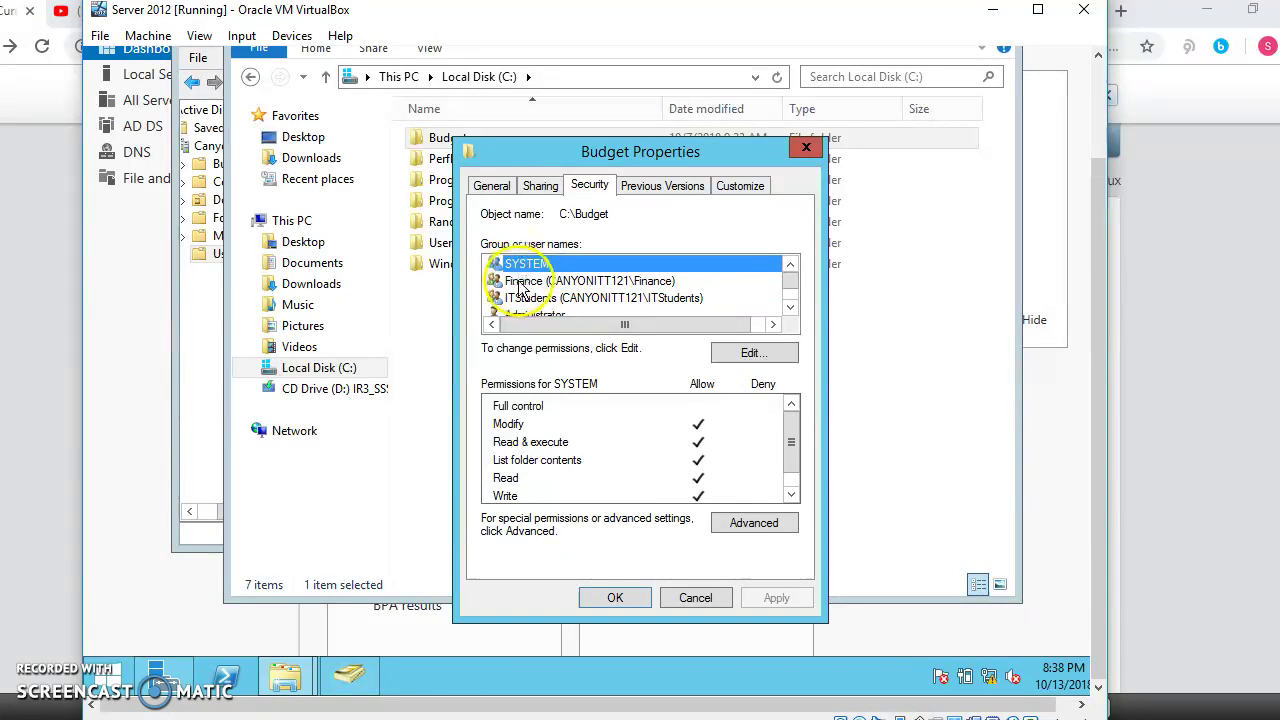
Step: Cut Finance back to Read only on Budget, apply it, and close the properties
left_click(745, 352)
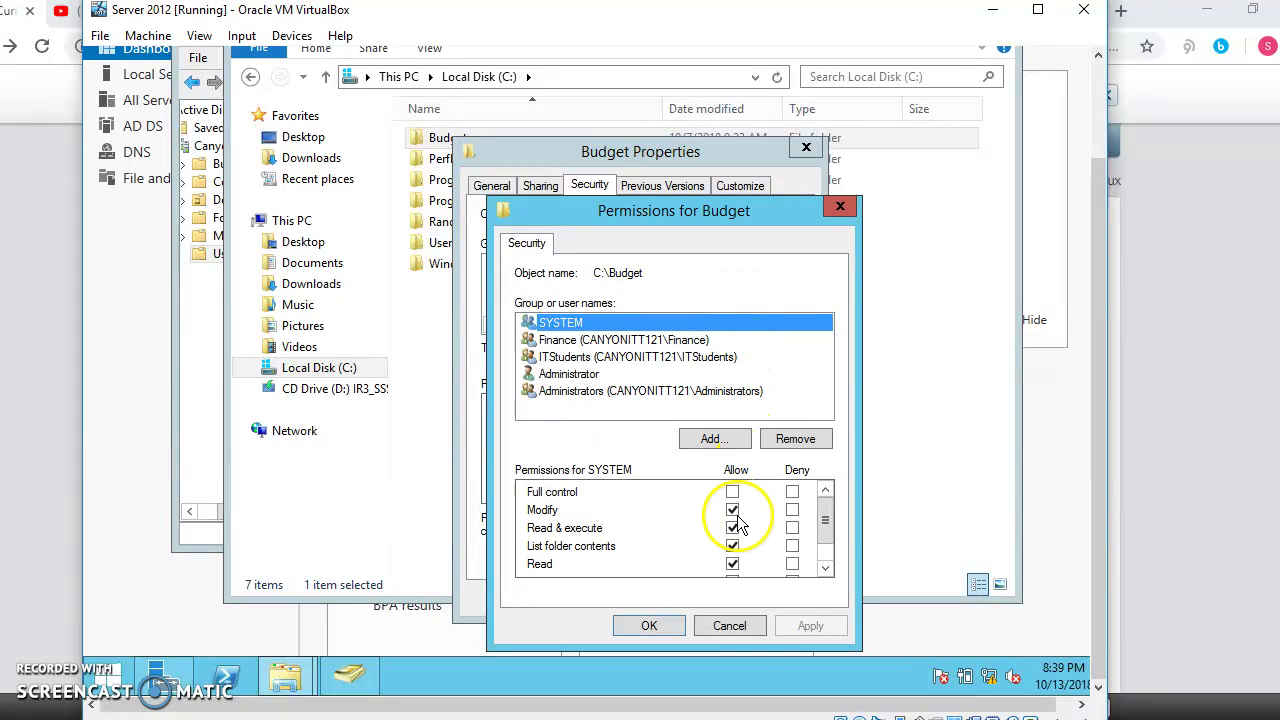
left_click(626, 342)
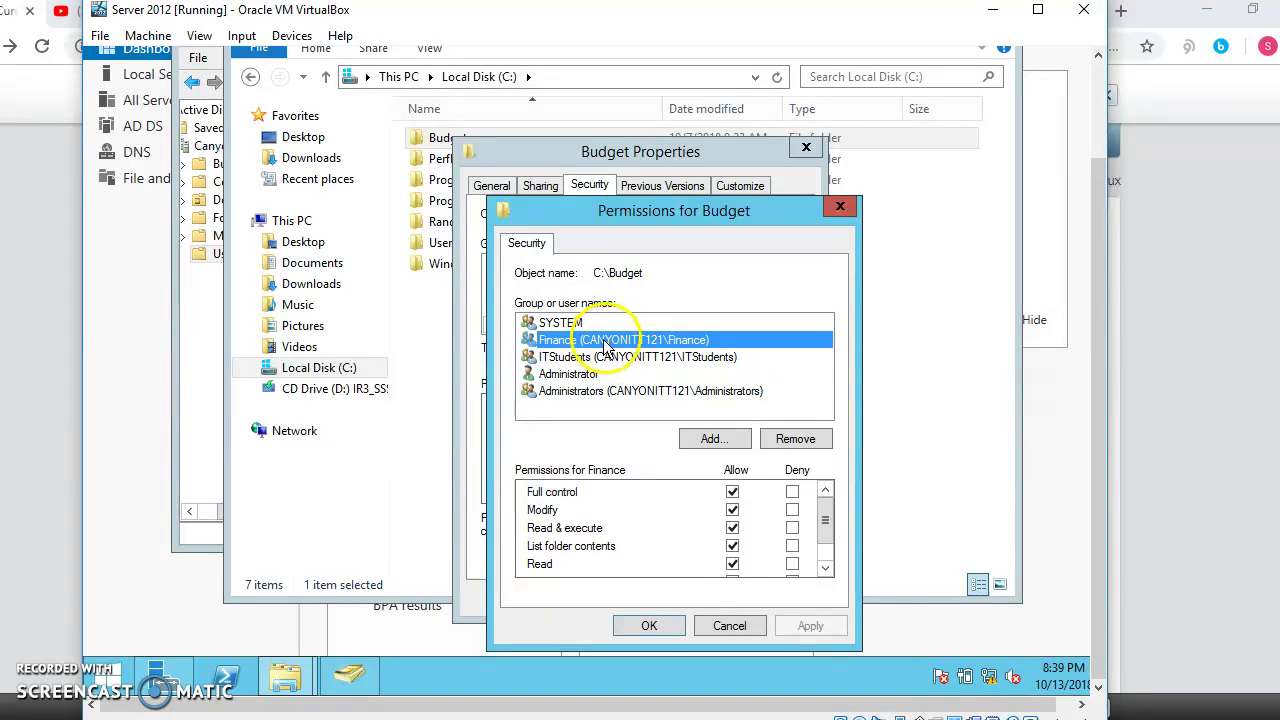
left_click(732, 493)
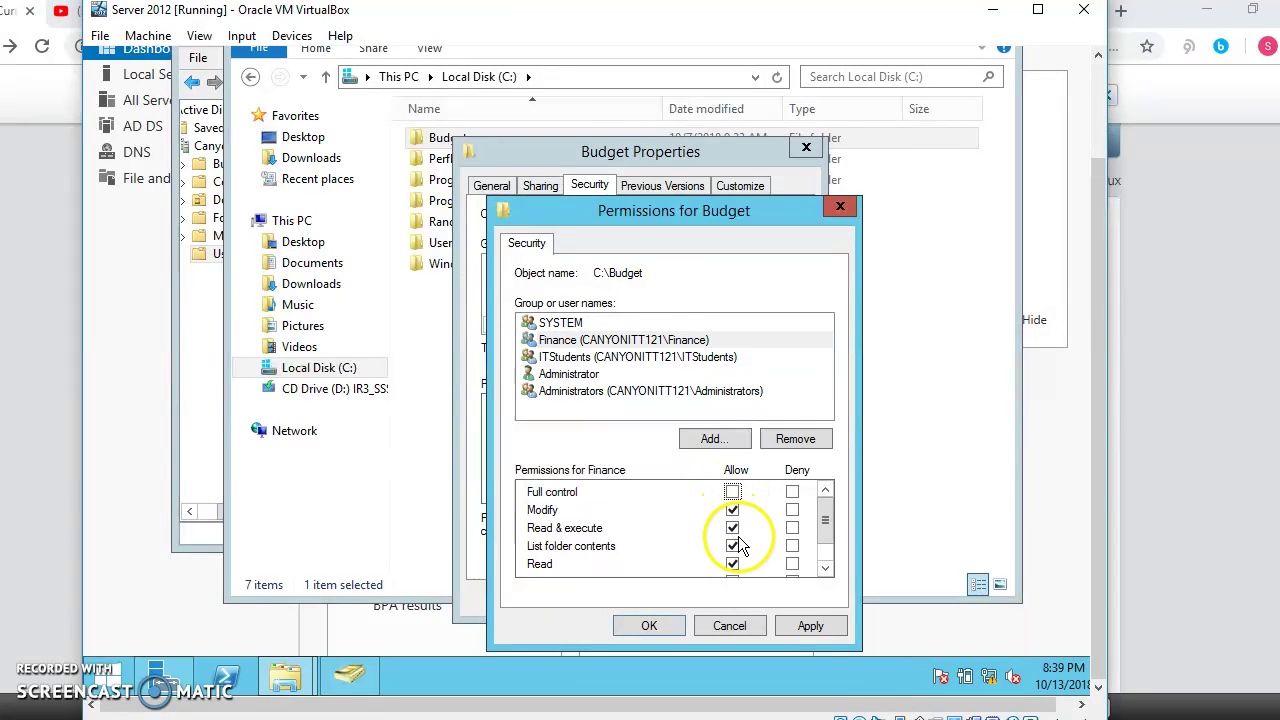
left_click(731, 511)
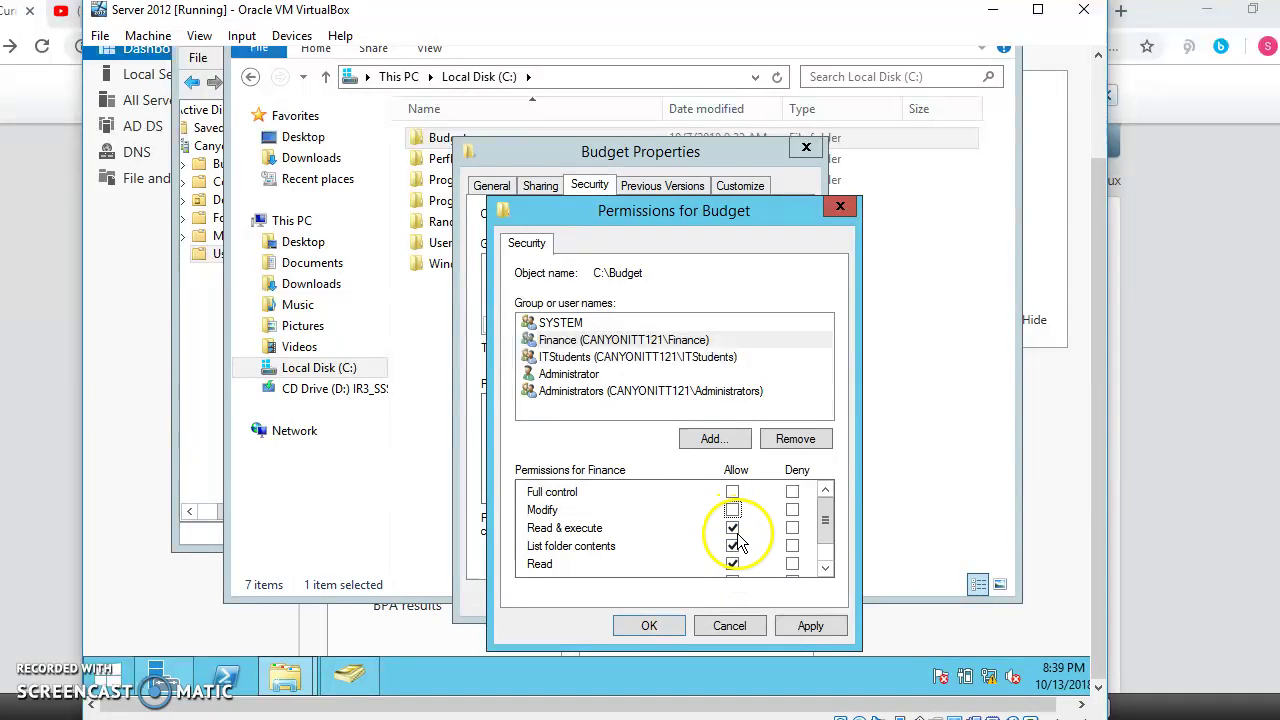
left_click(733, 528)
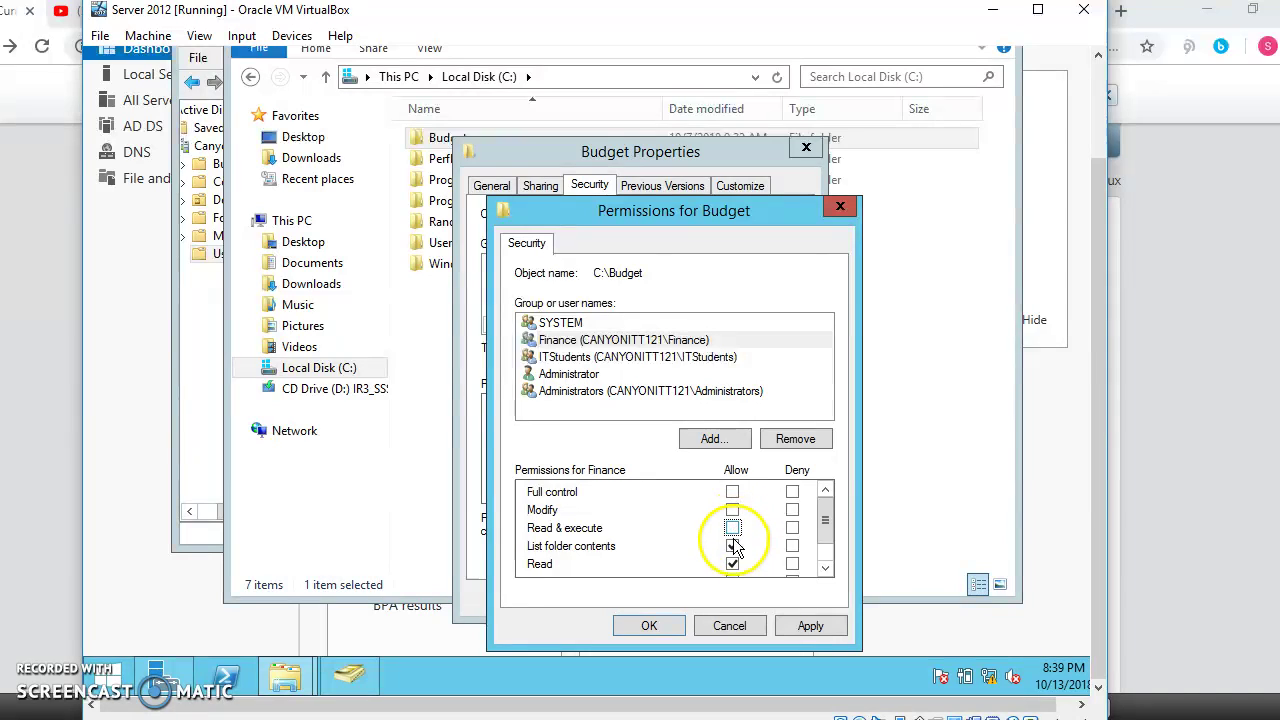
left_click(733, 545)
left_click_drag(826, 523, 828, 541)
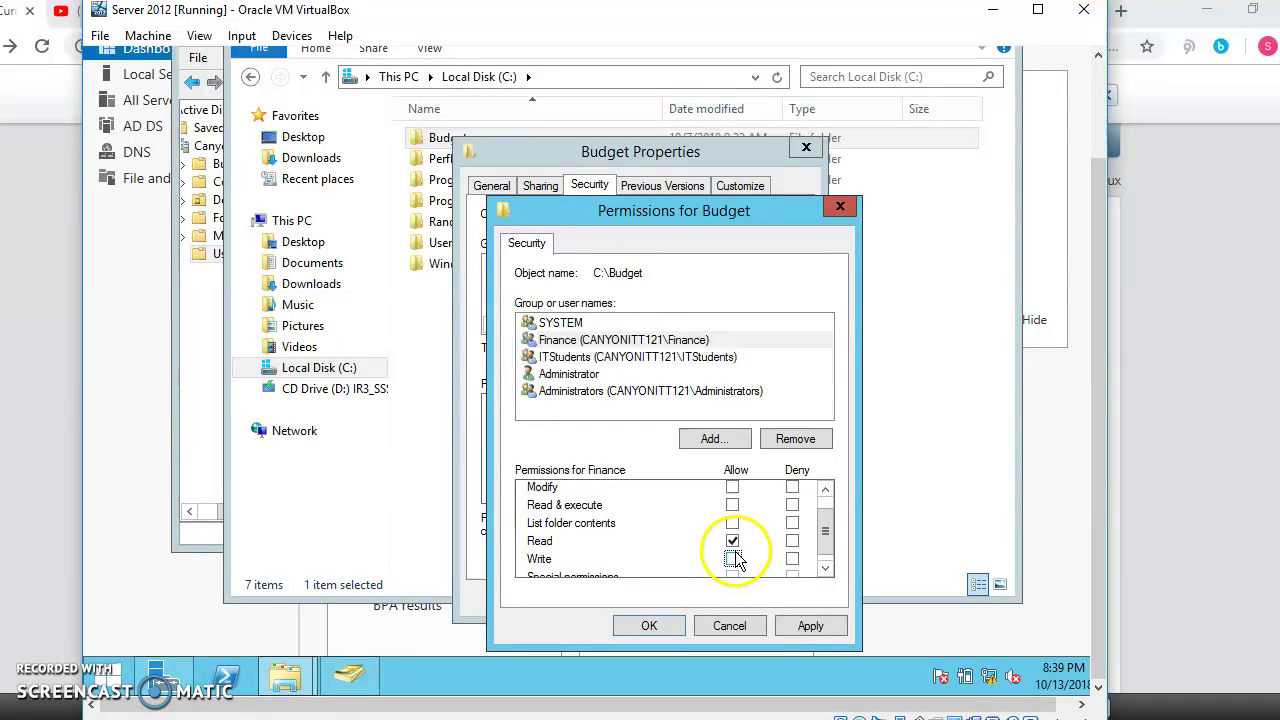
left_click(808, 626)
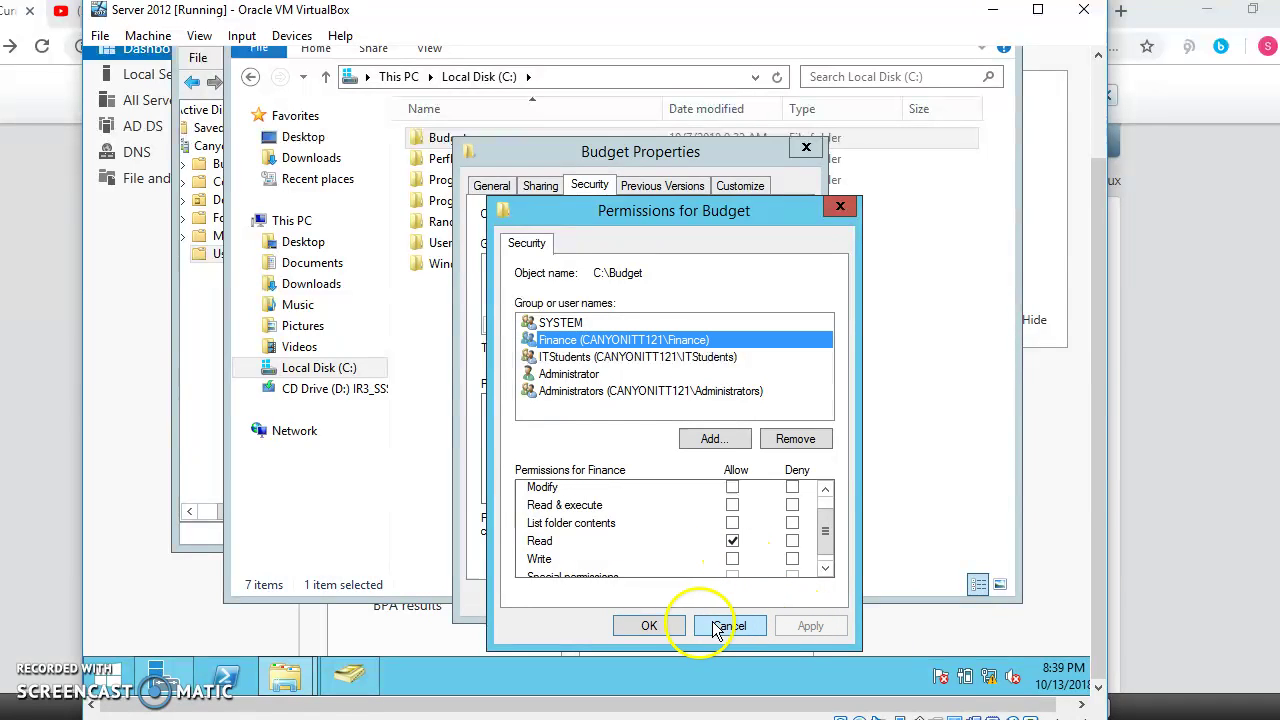
left_click(650, 624)
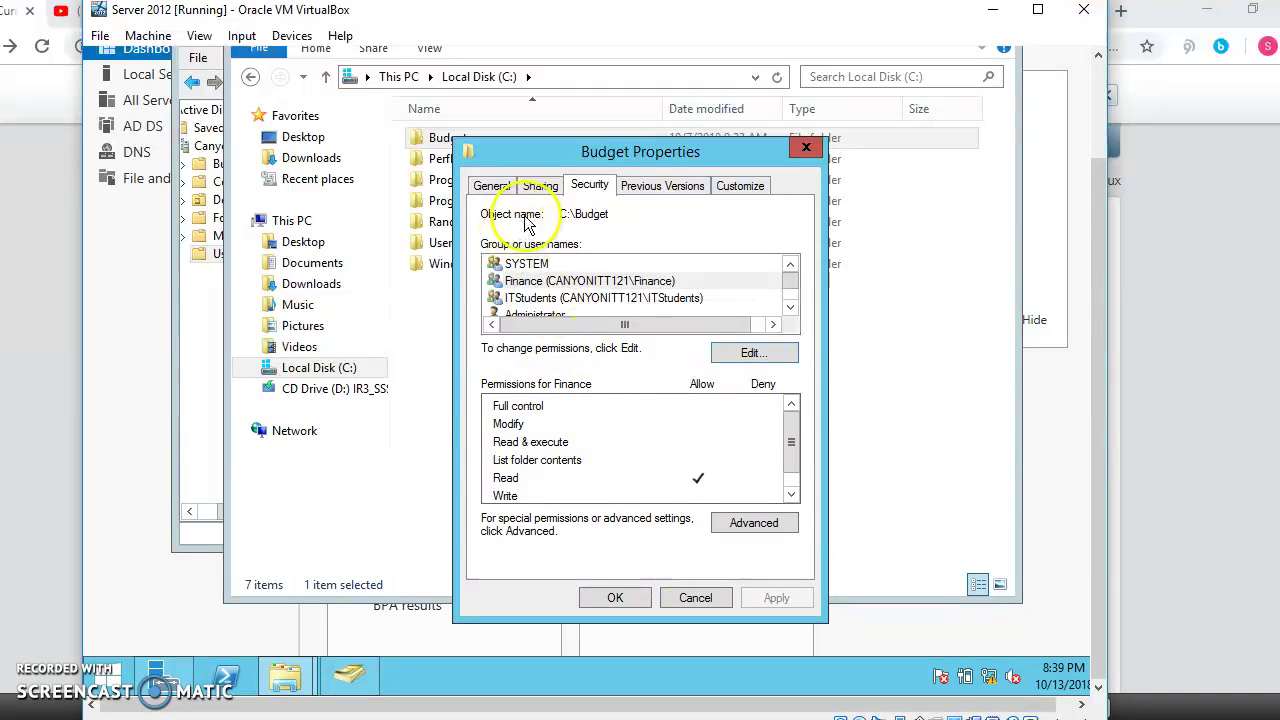
left_click(561, 281)
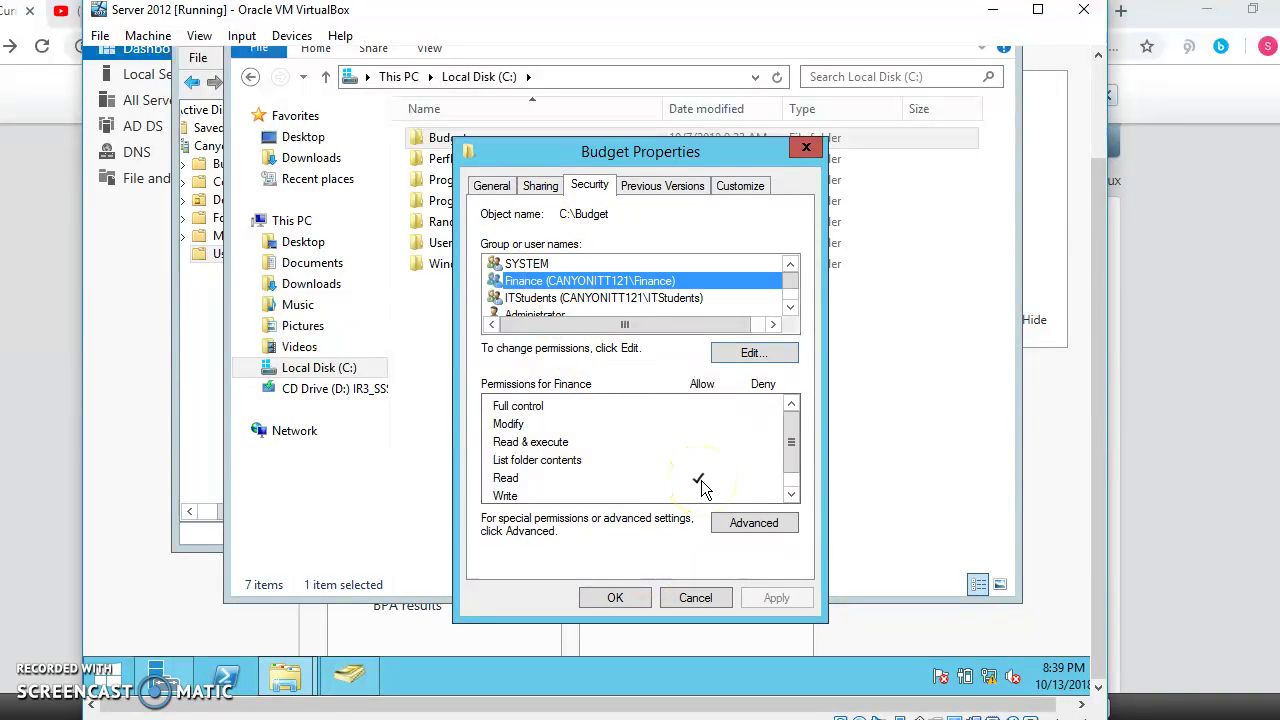
left_click(628, 600)
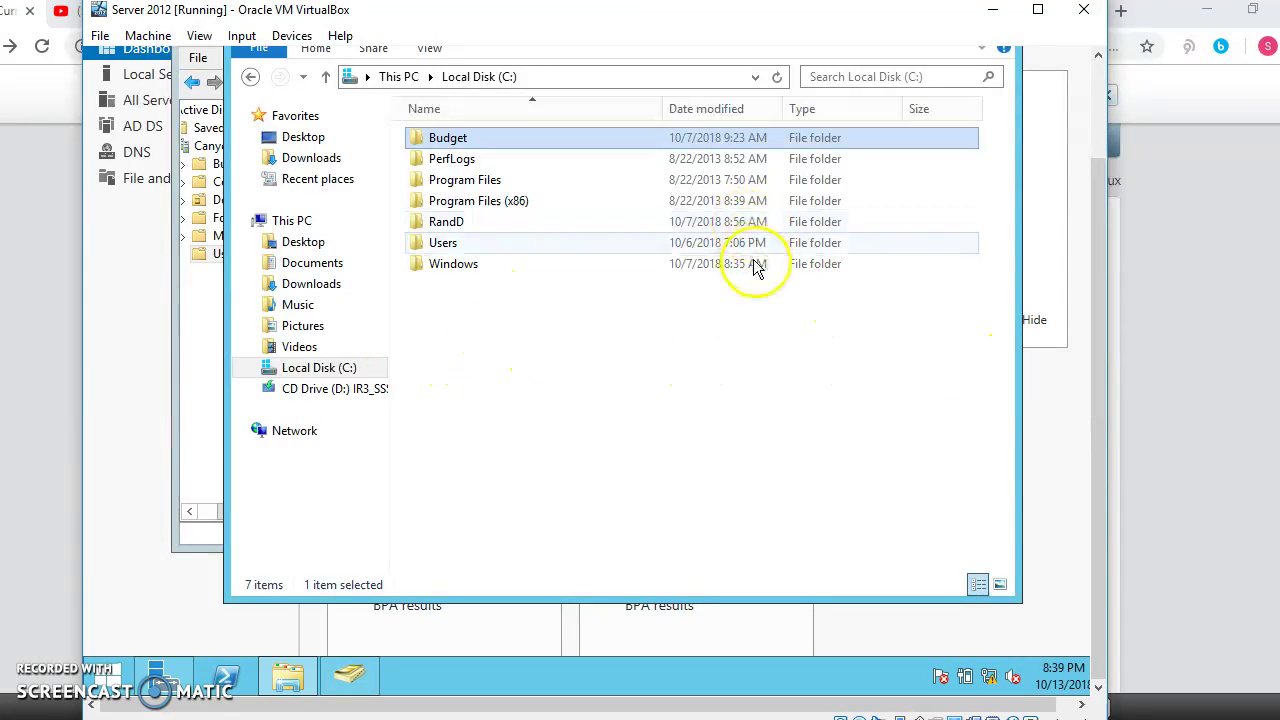
Step: Create a new folder named 'Assginments' in the root of Local Disk (C:)
scroll(1103, 320, "up", 2)
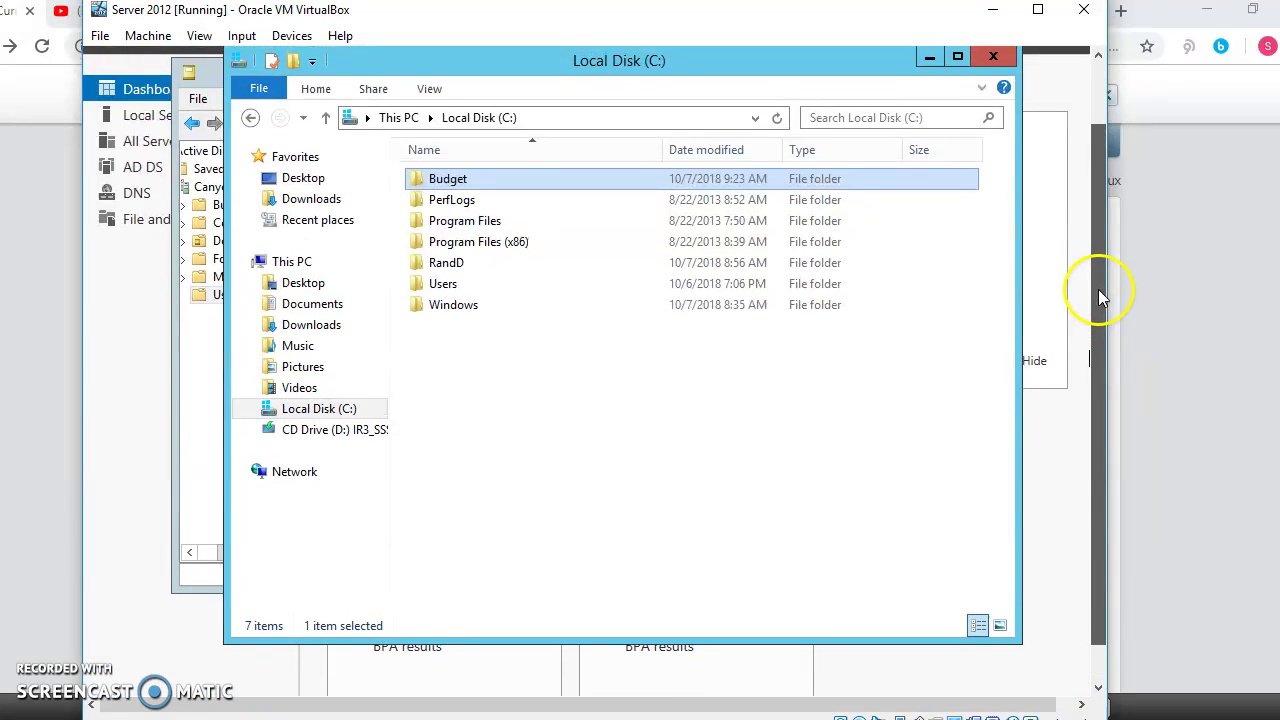
right_click(618, 415)
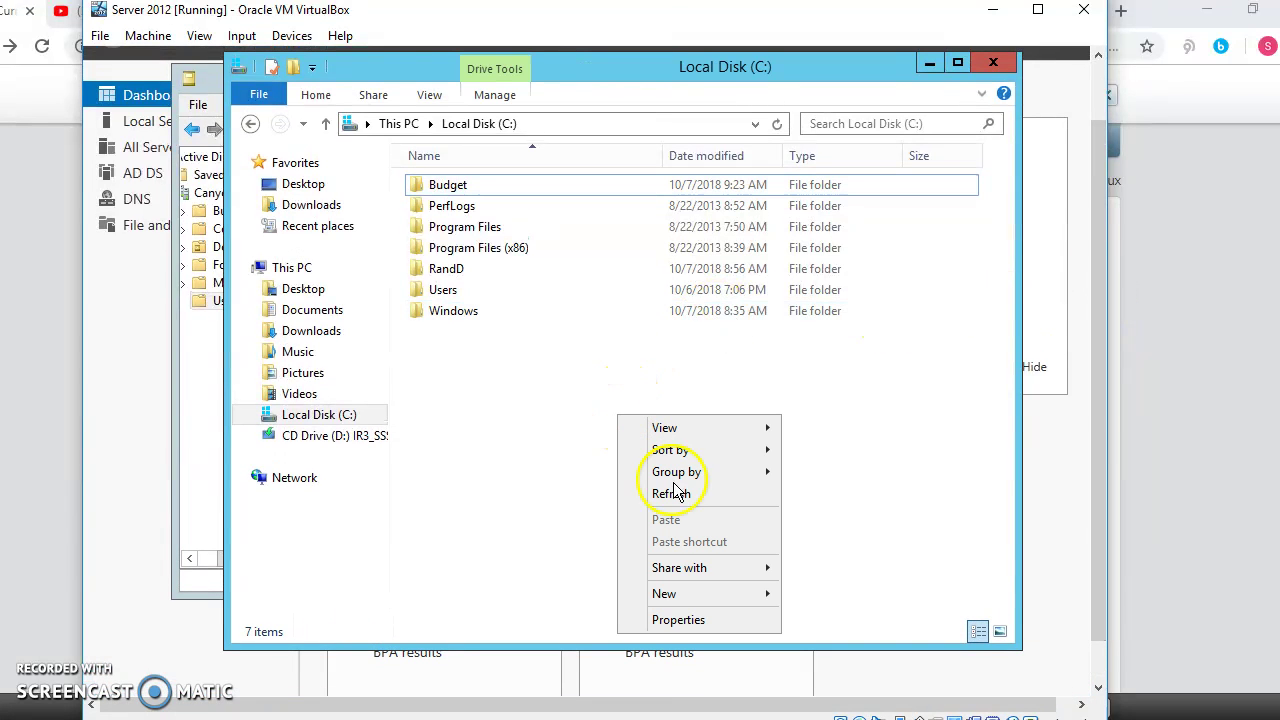
mouse_move(712, 597)
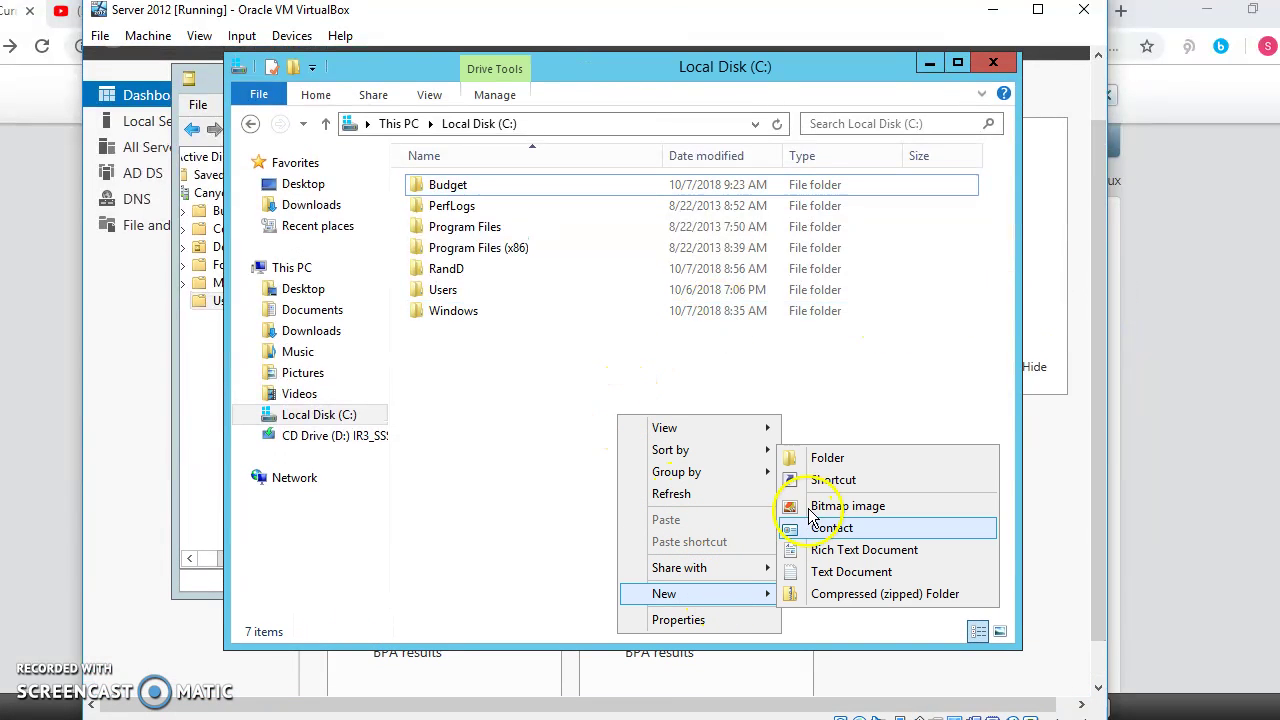
left_click(830, 459)
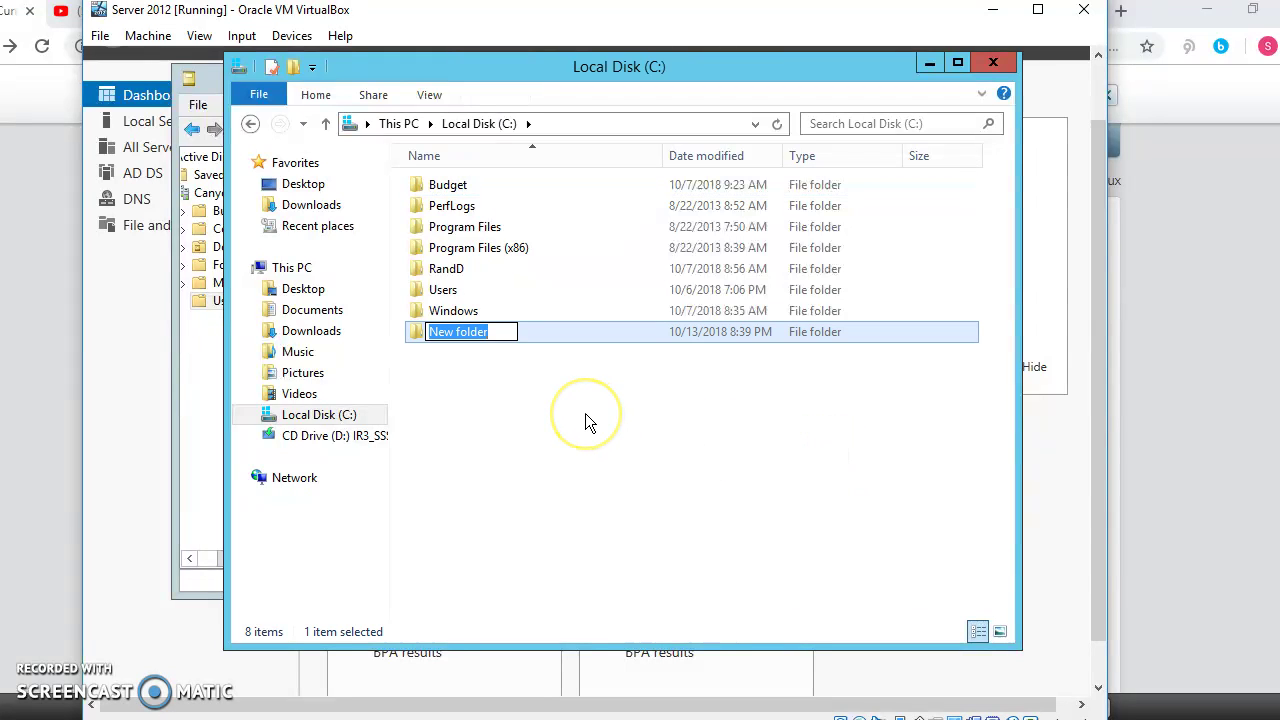
type("Assginments")
key("Return")
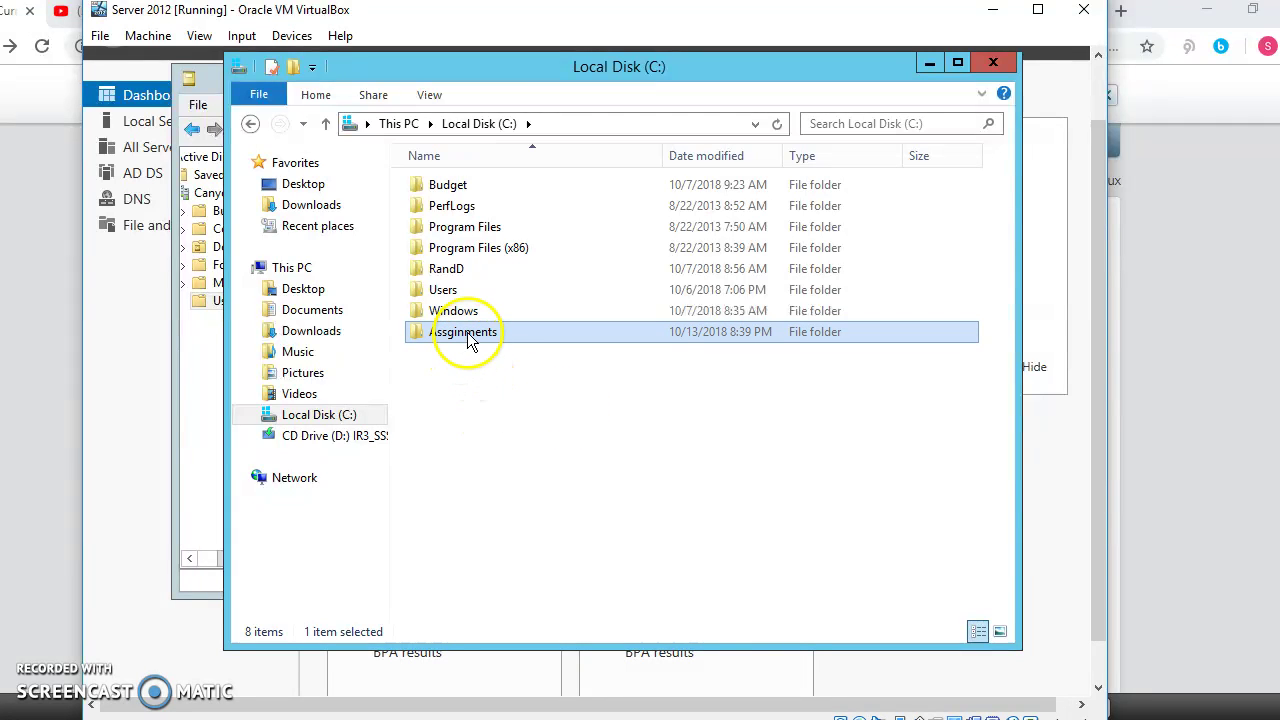
Step: Share Assginments with ITStudents at Read/Write, creating the \\MUJEYE_SERVER\Assginments share
right_click(470, 340)
mouse_move(566, 402)
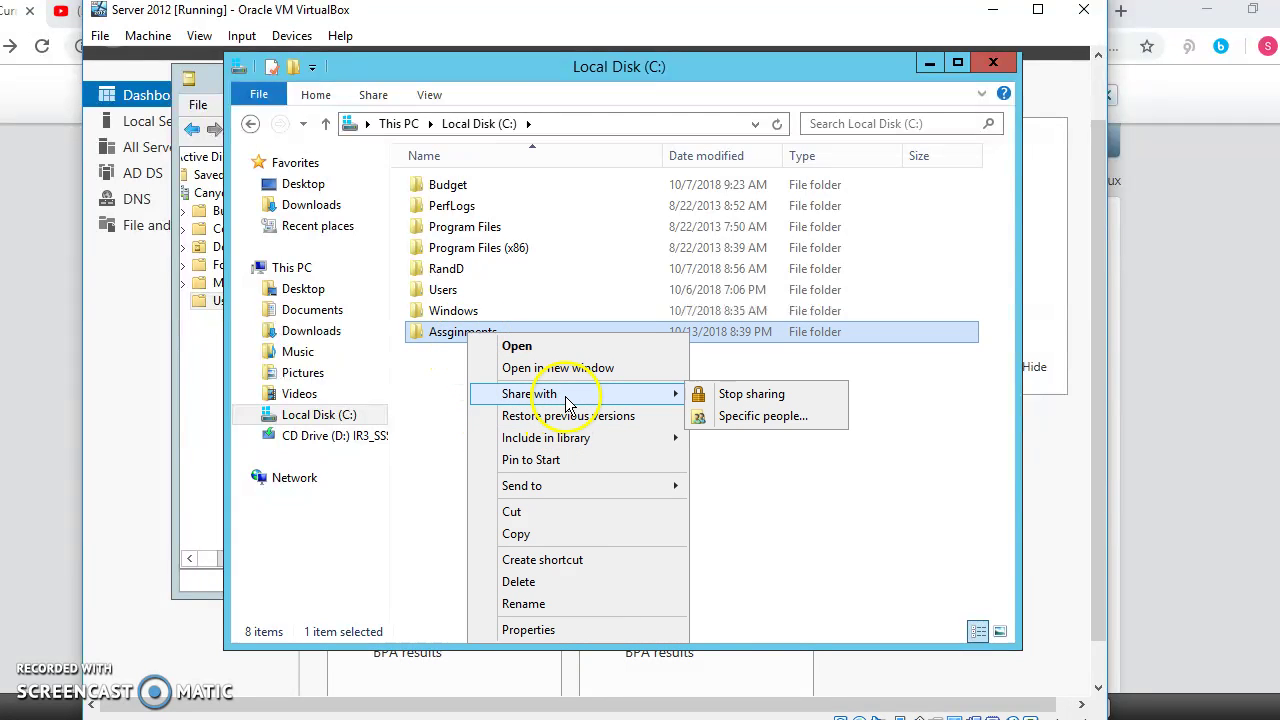
left_click(763, 415)
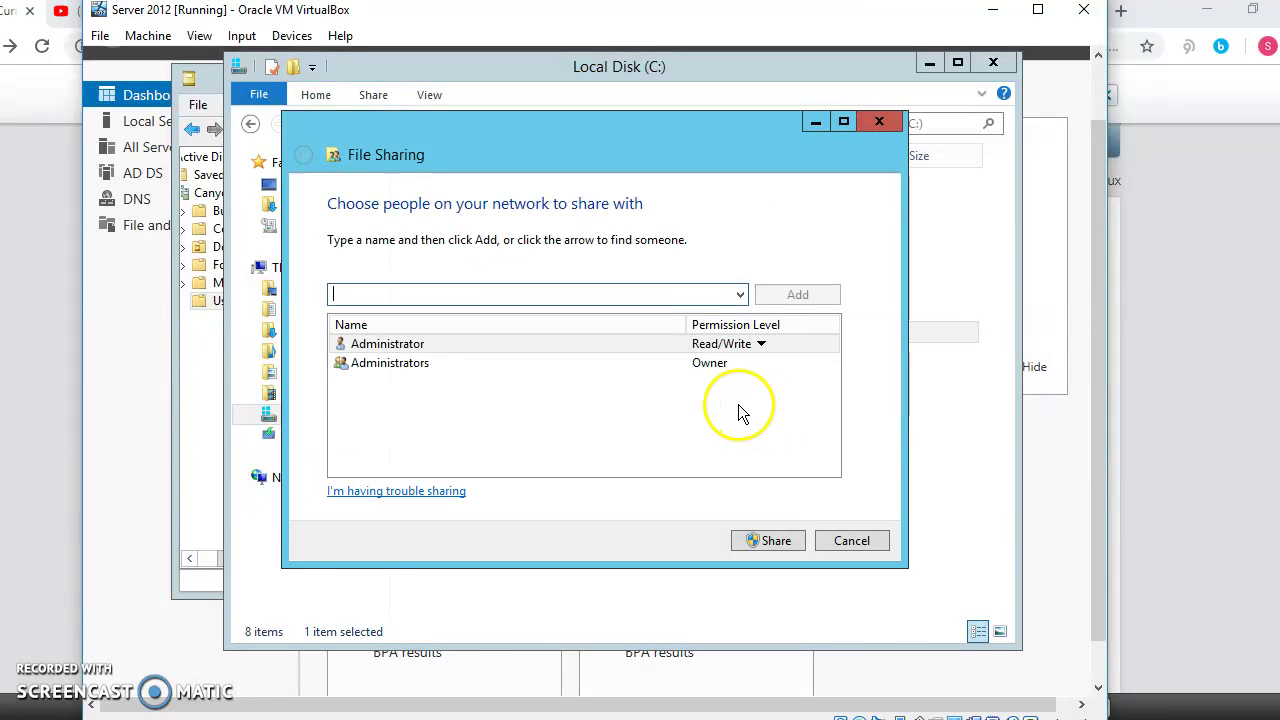
left_click(740, 294)
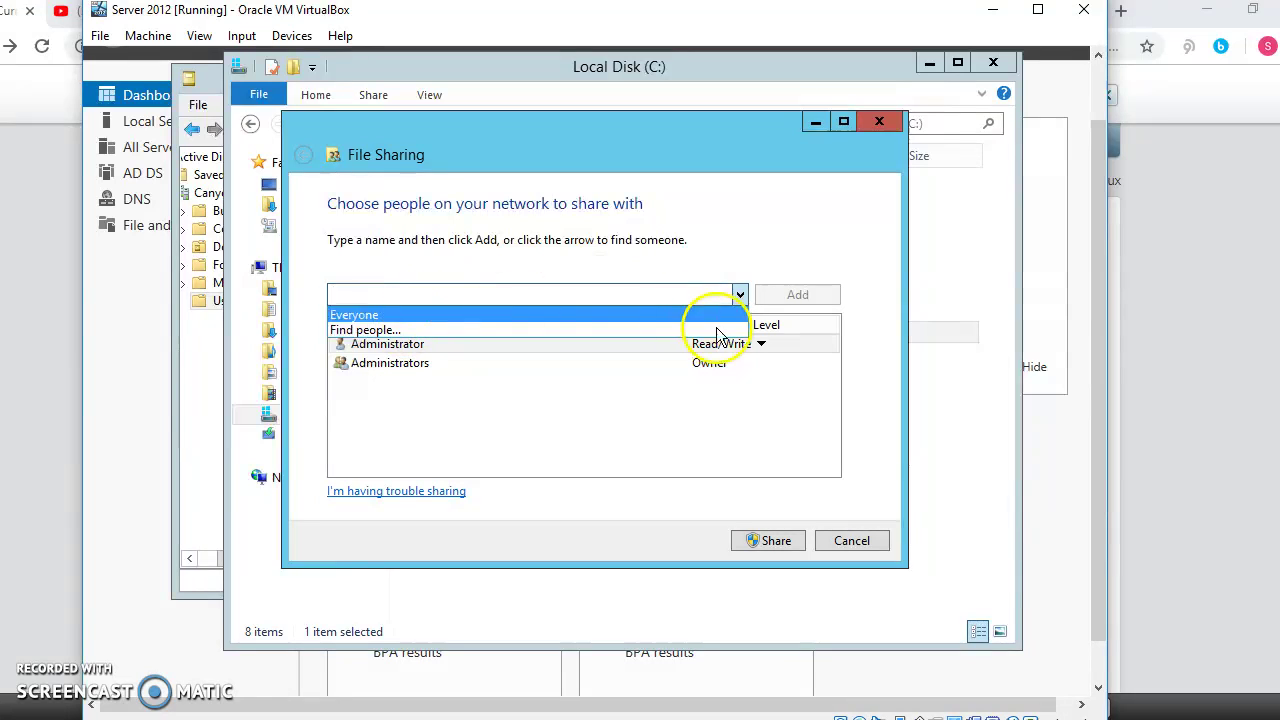
left_click(549, 293)
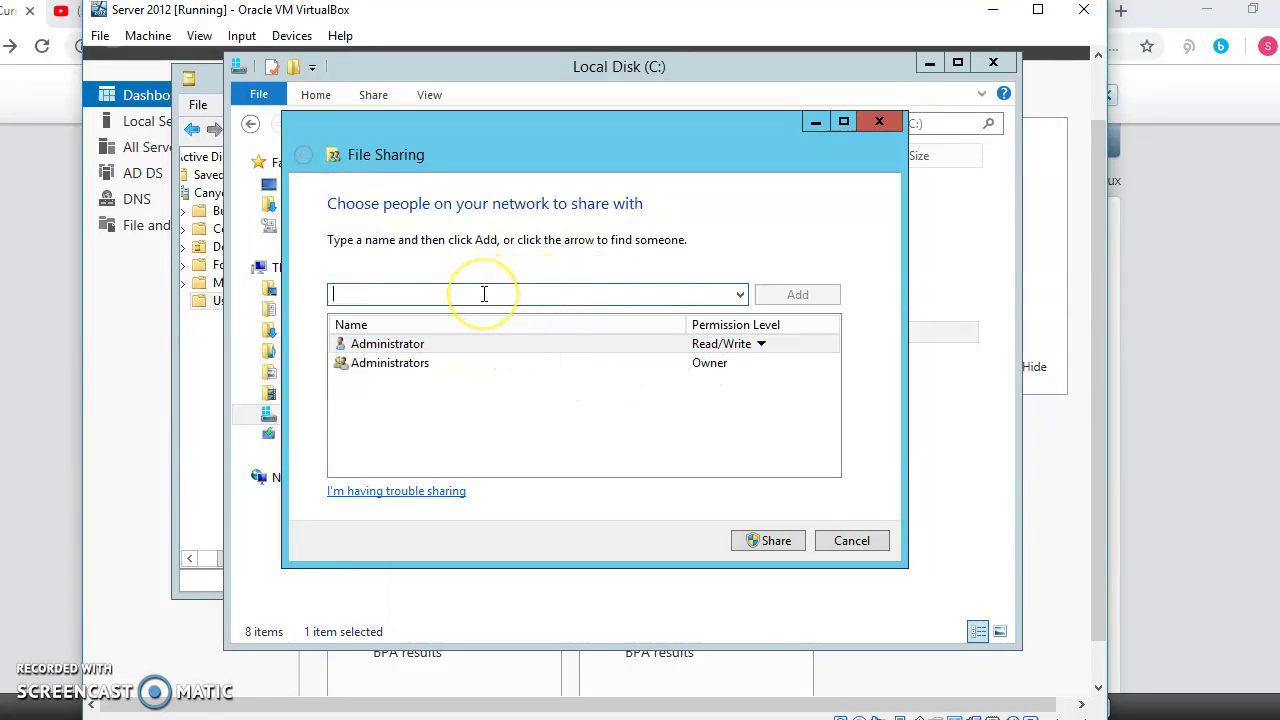
type("itstudents")
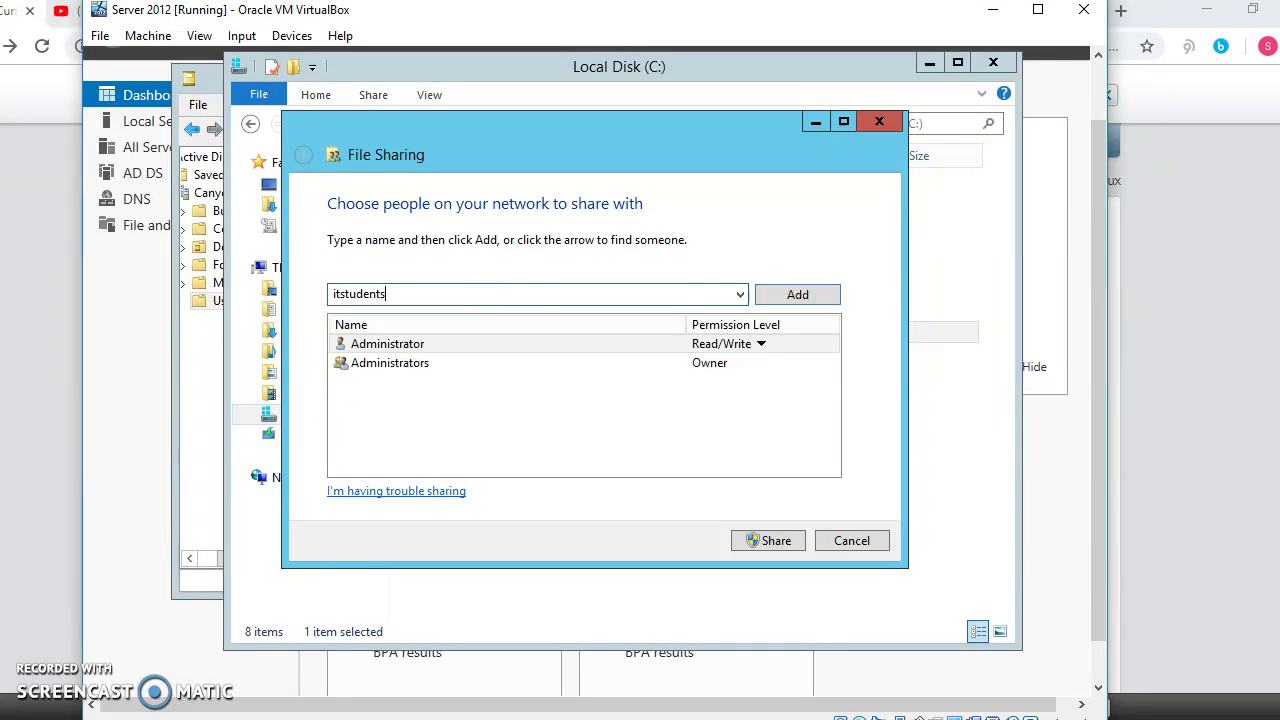
left_click(779, 292)
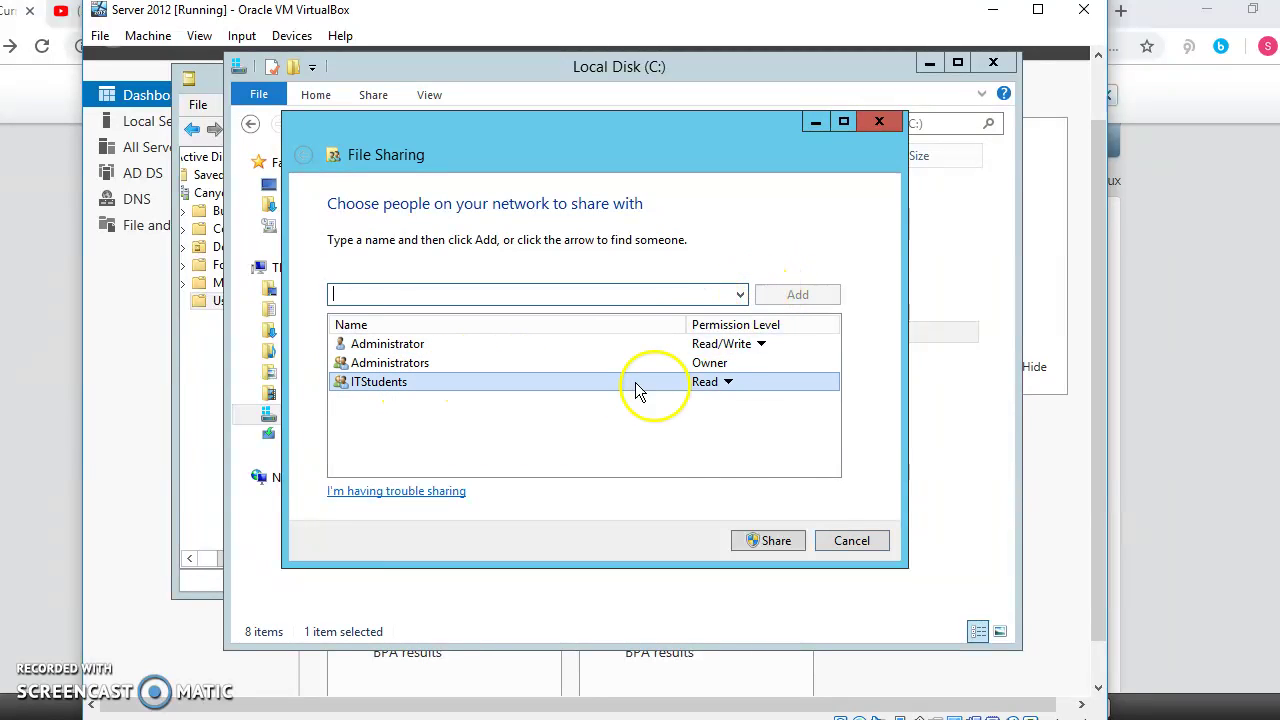
left_click(727, 381)
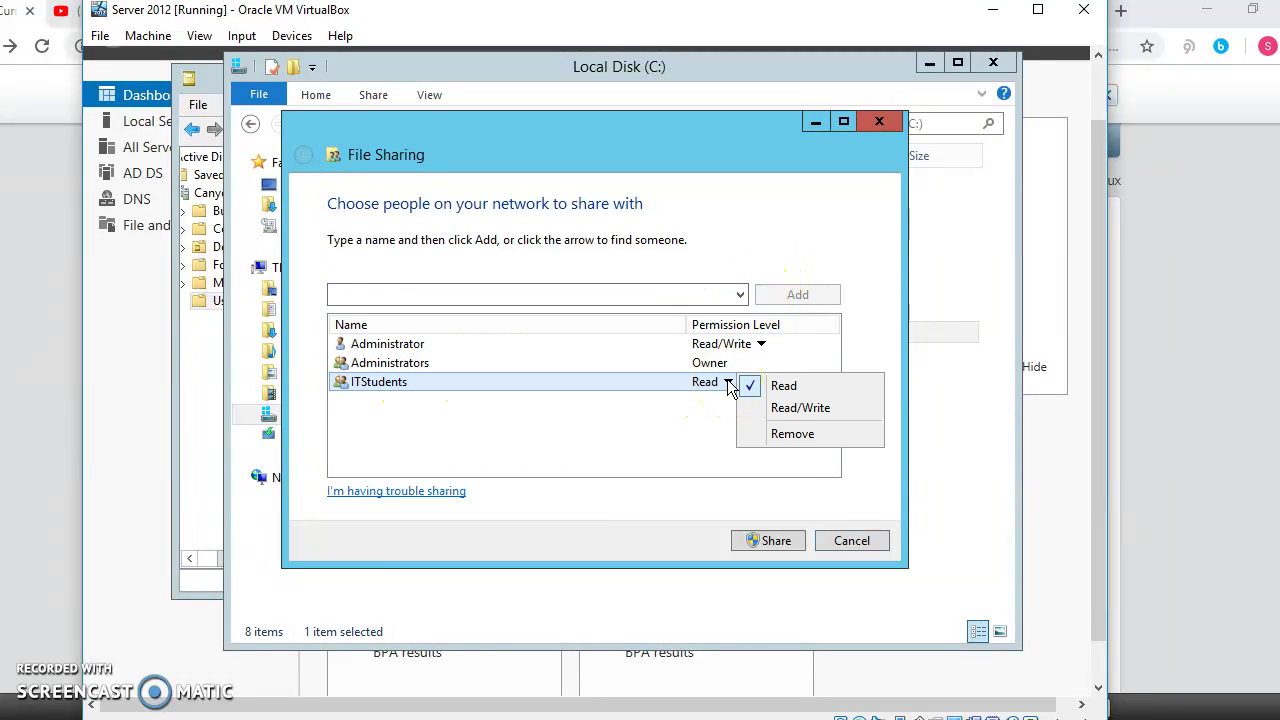
left_click(780, 410)
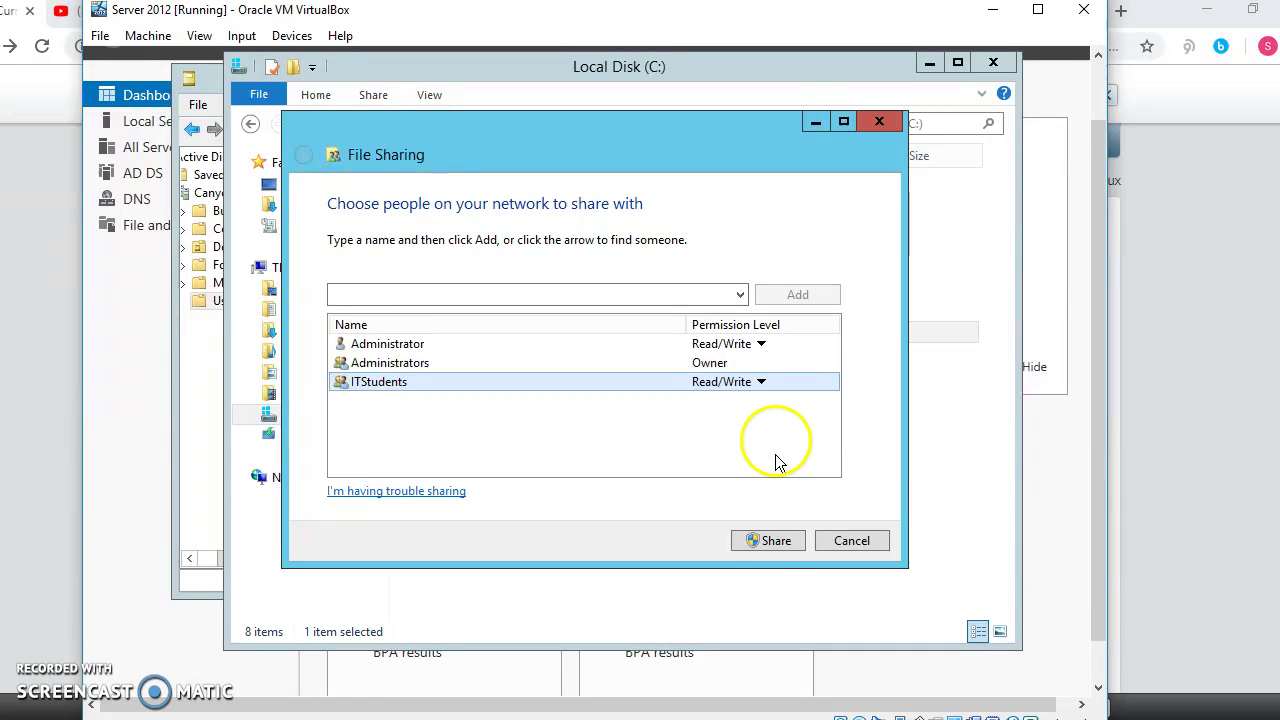
left_click(770, 541)
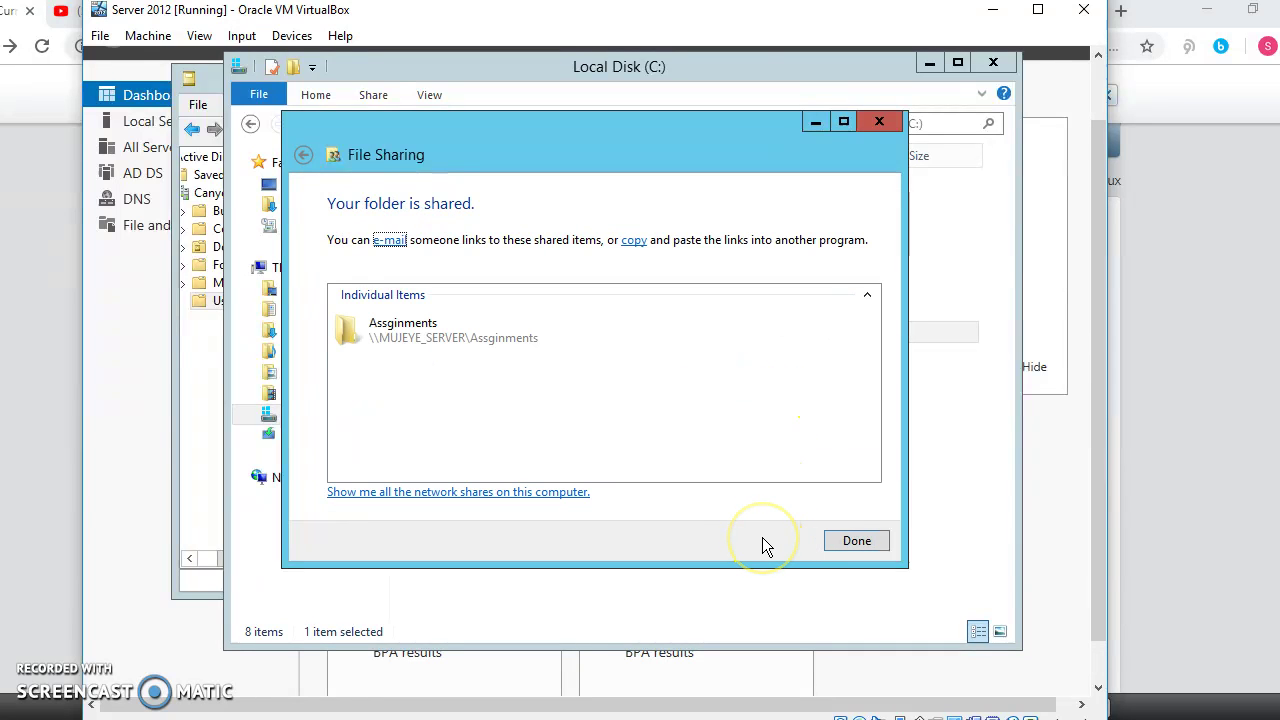
left_click(857, 541)
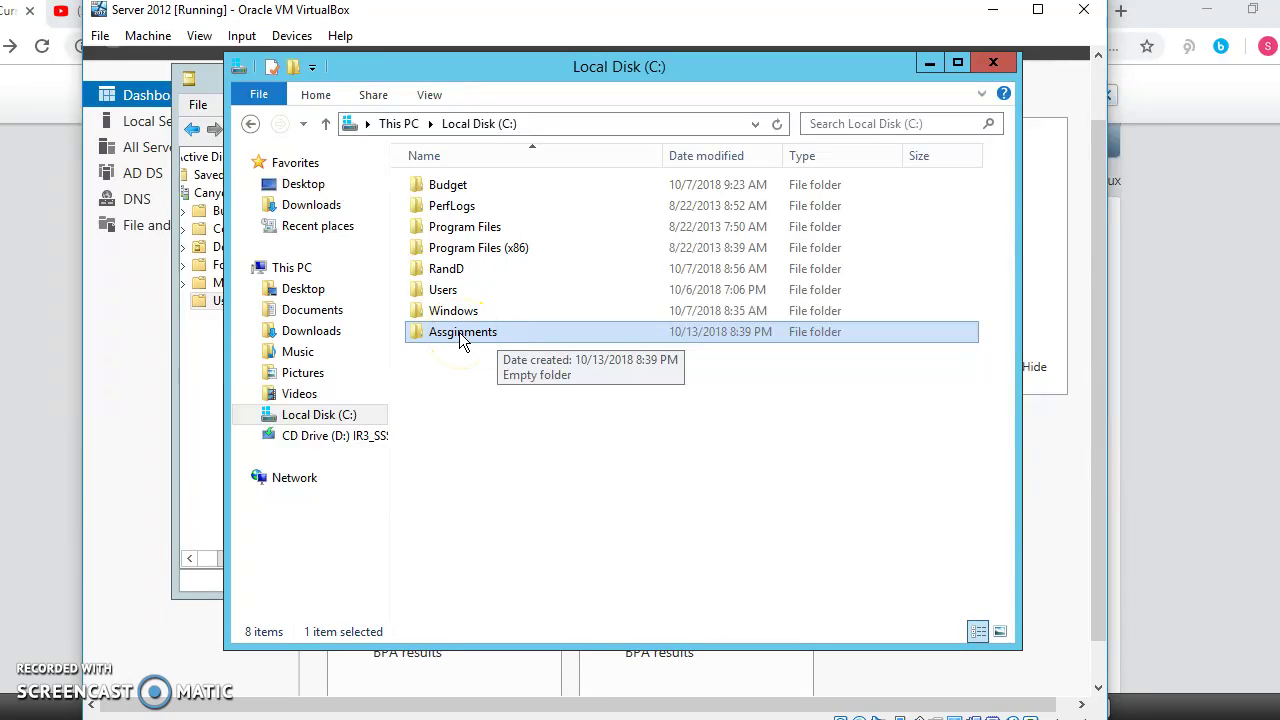
Step: Allow ITStudents Full control on the Assginments folder's security, apply, and close its properties
right_click(461, 341)
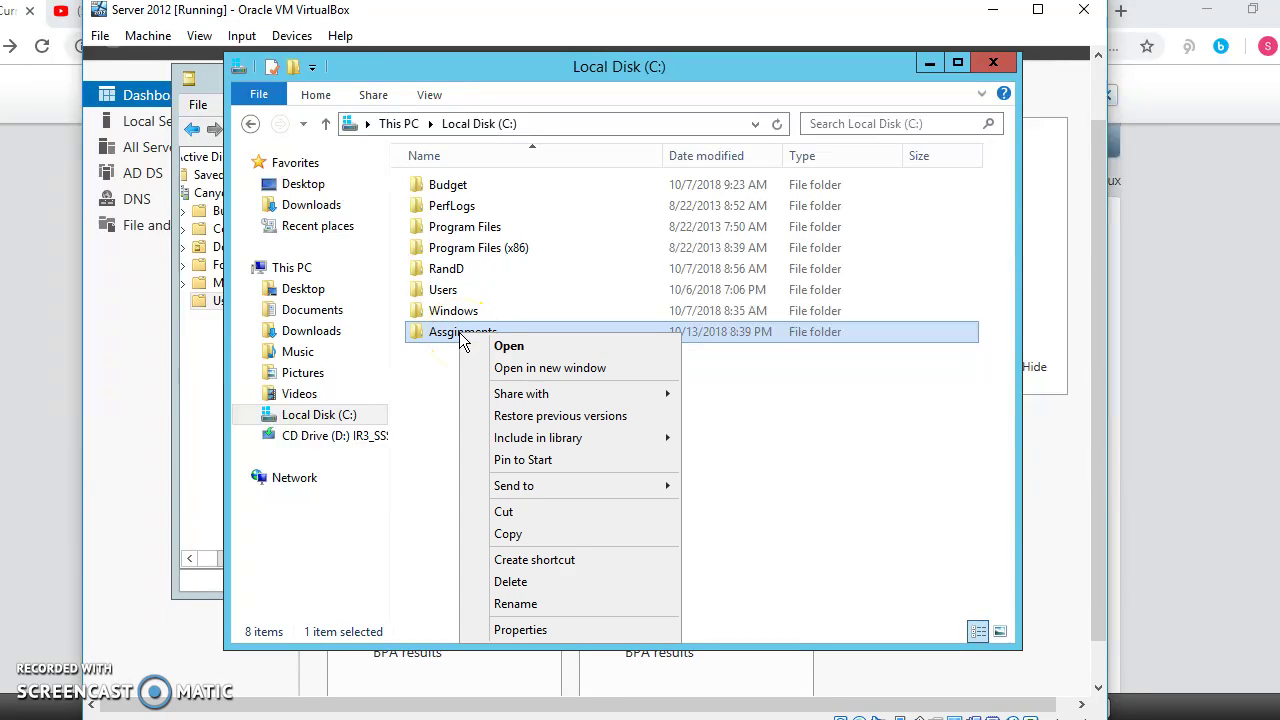
left_click(562, 632)
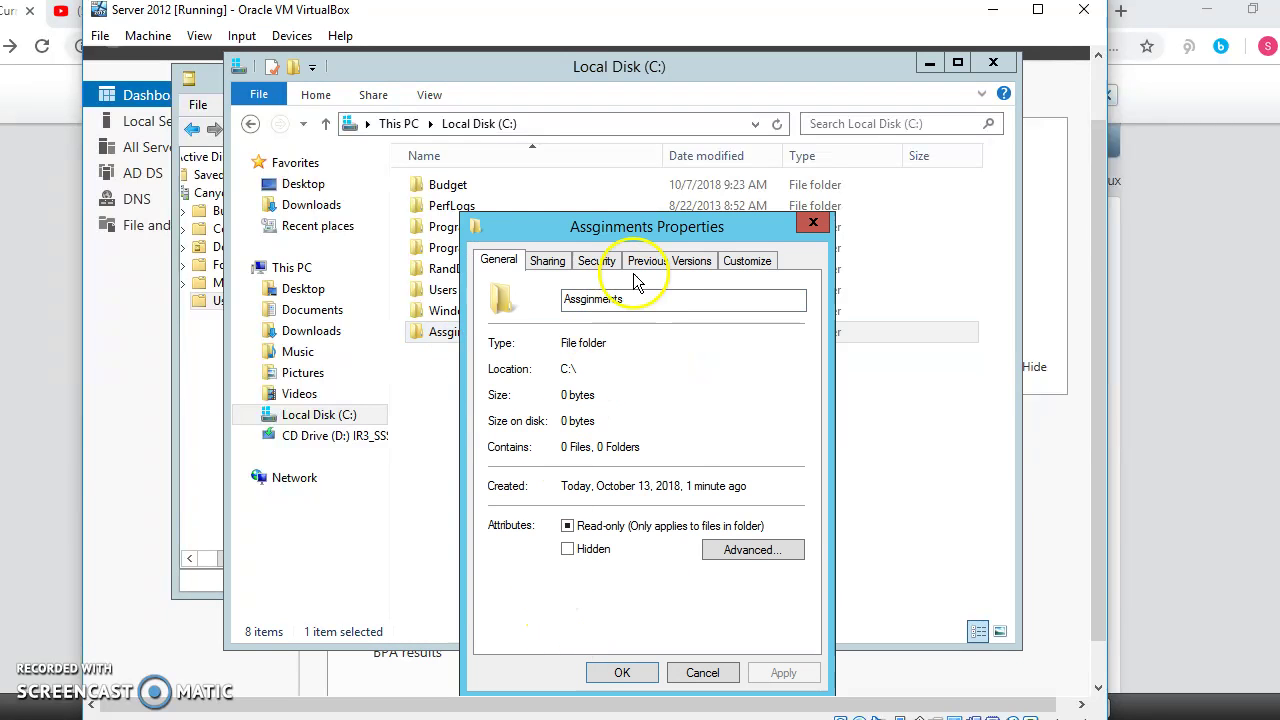
left_click(610, 262)
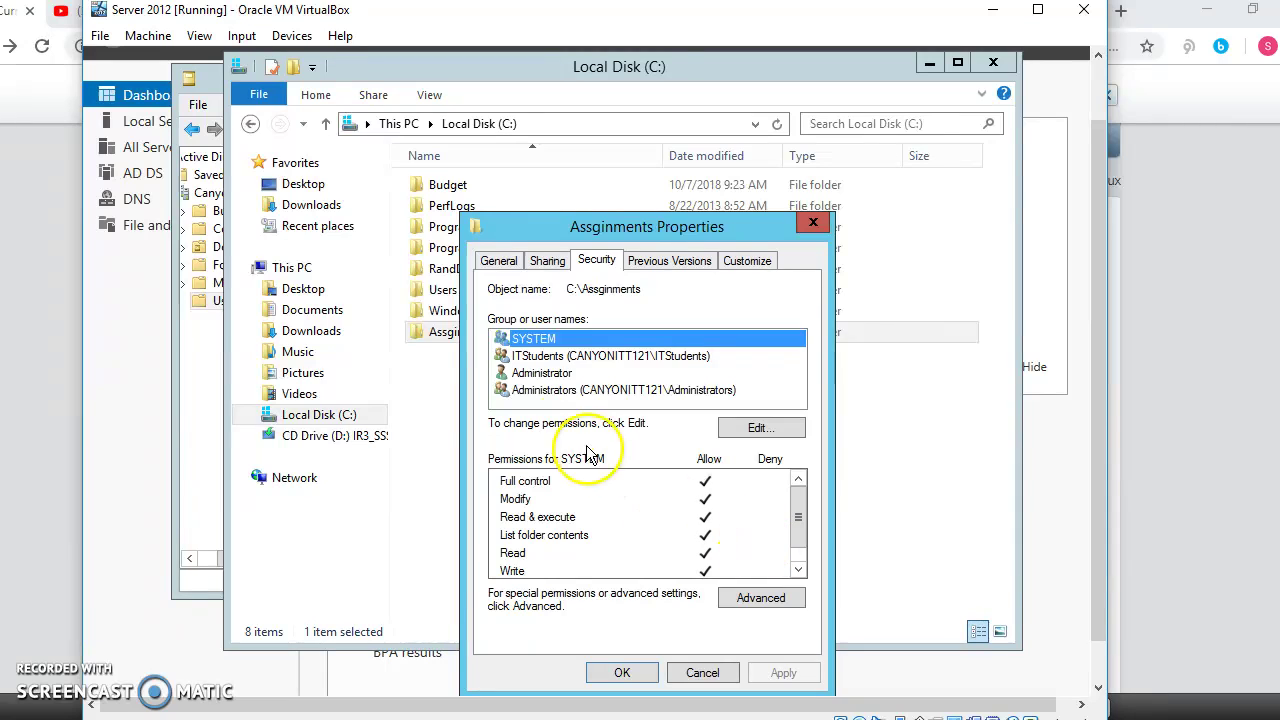
left_click(562, 360)
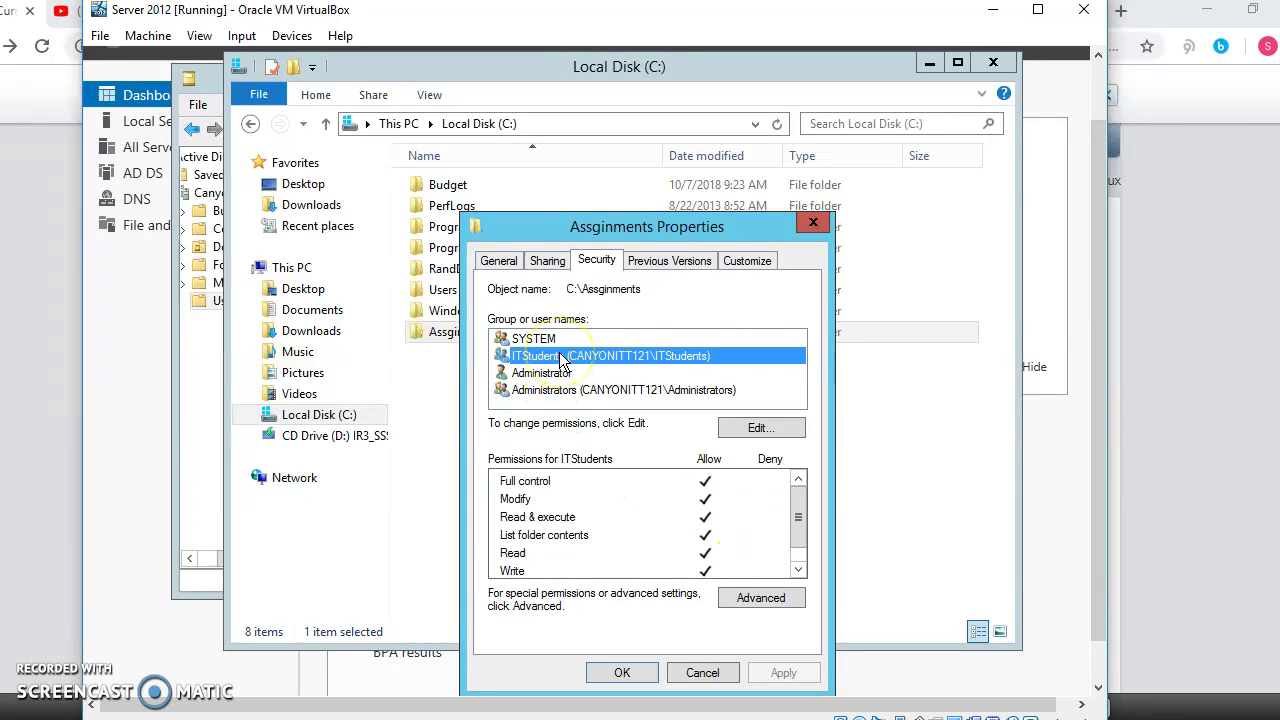
left_click(752, 427)
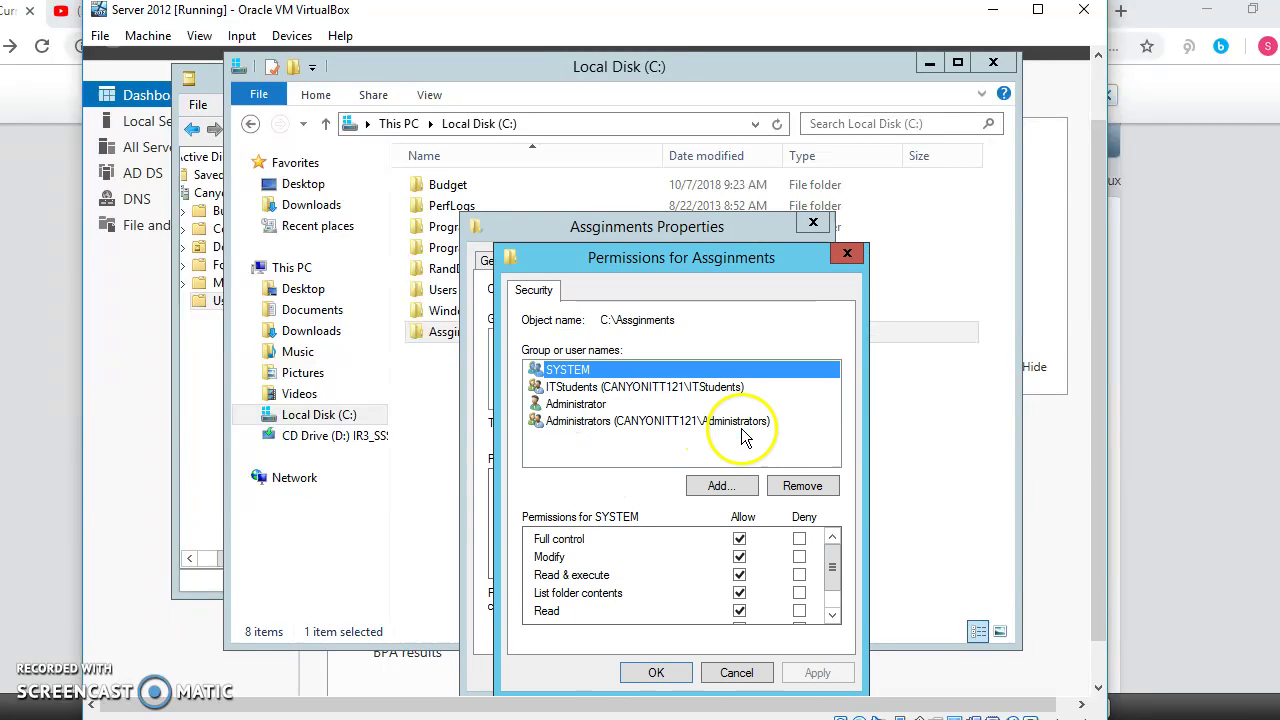
left_click(607, 388)
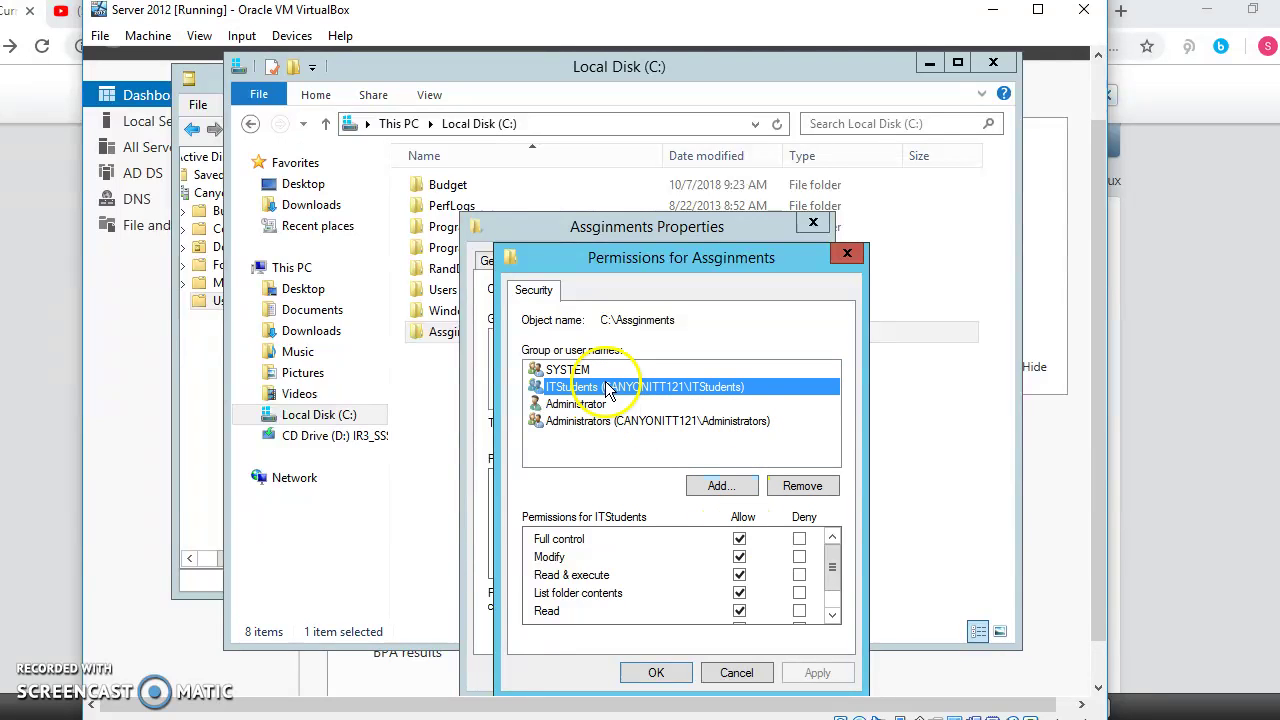
left_click(739, 539)
left_click(739, 557)
left_click(739, 575)
left_click(739, 539)
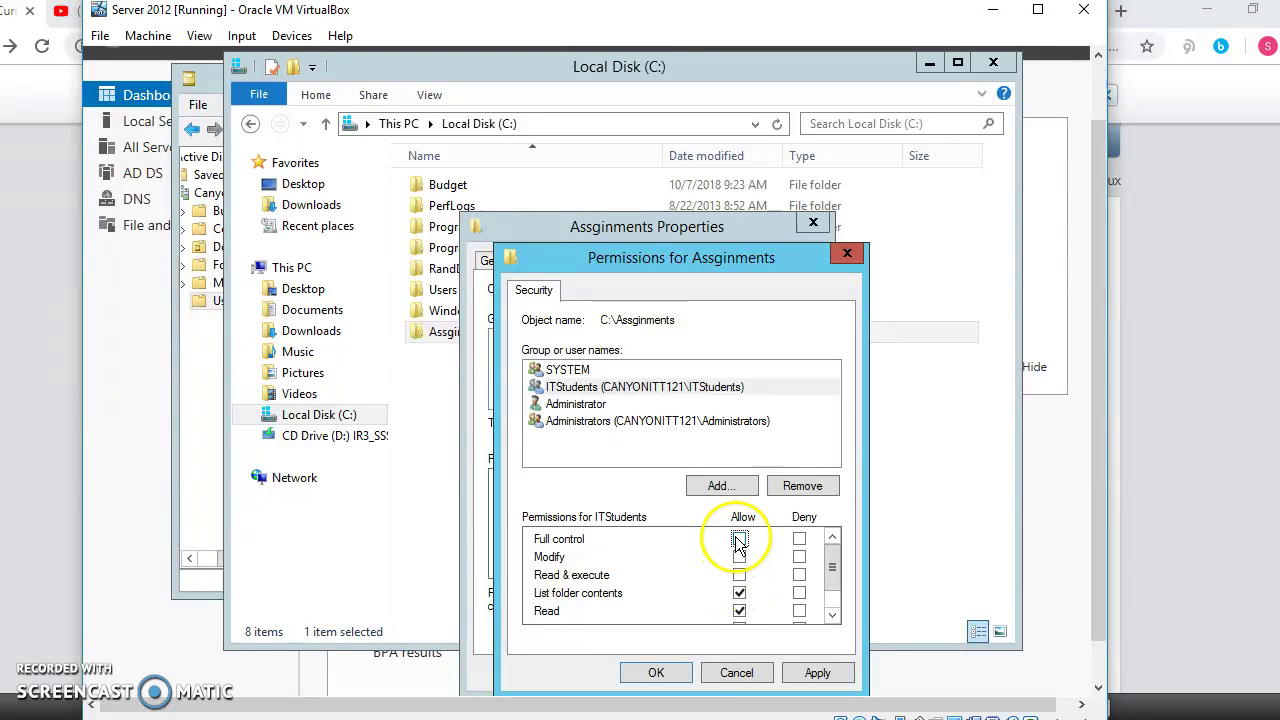
left_click(817, 673)
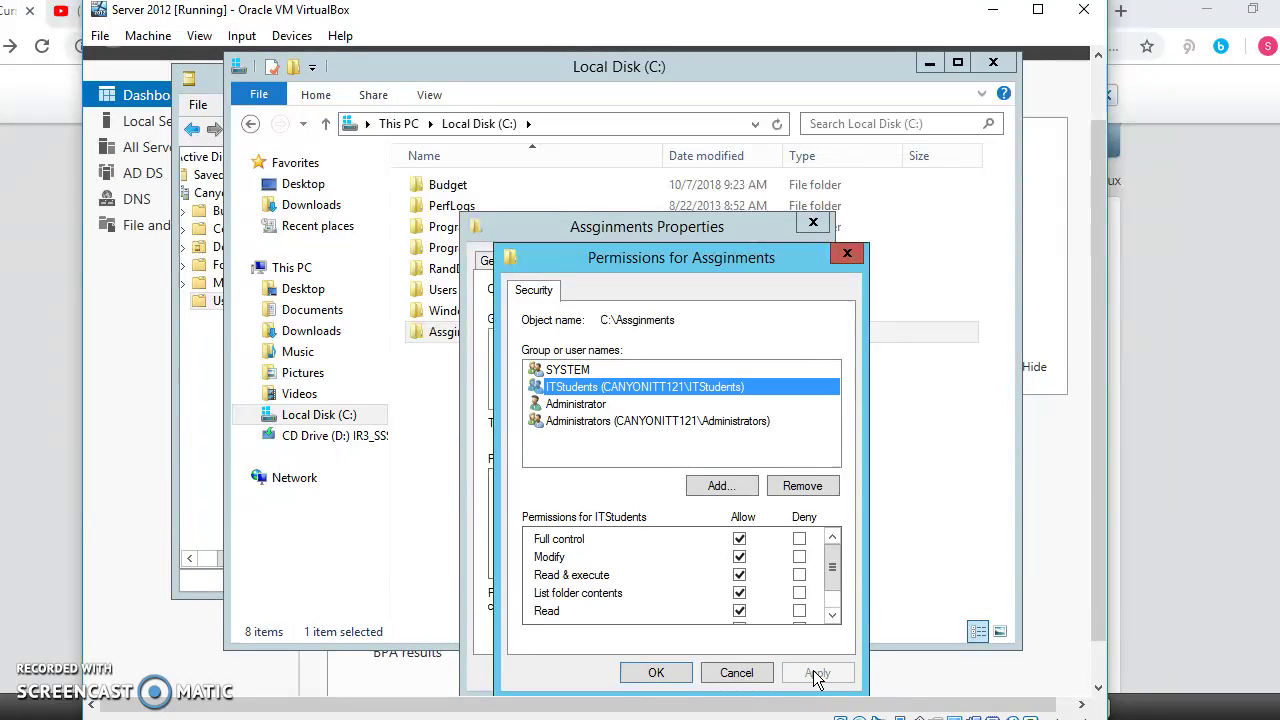
left_click(670, 675)
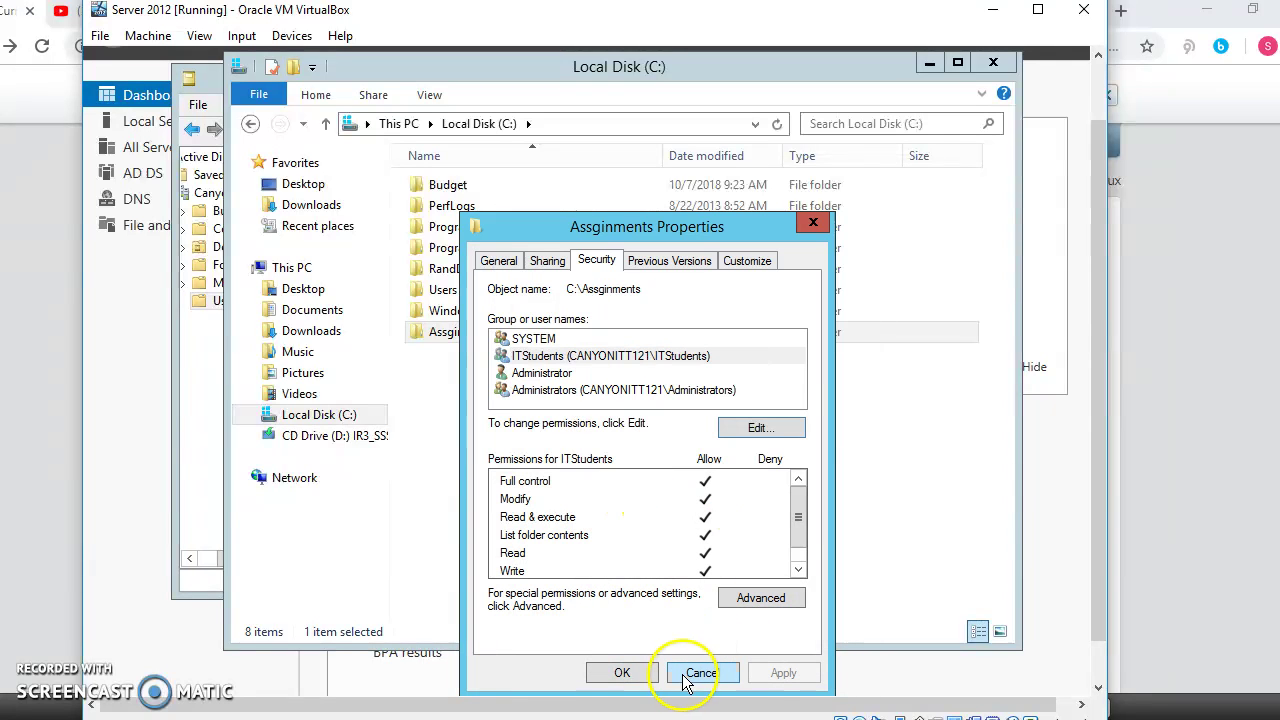
left_click(635, 675)
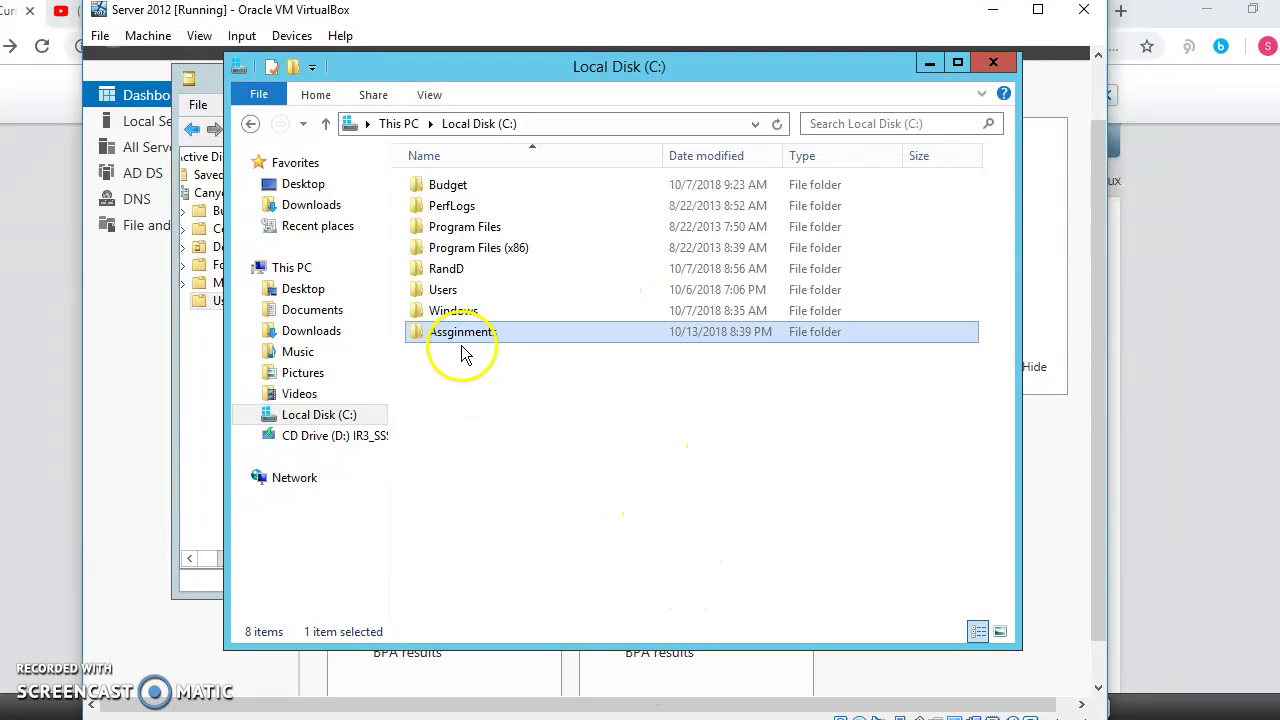